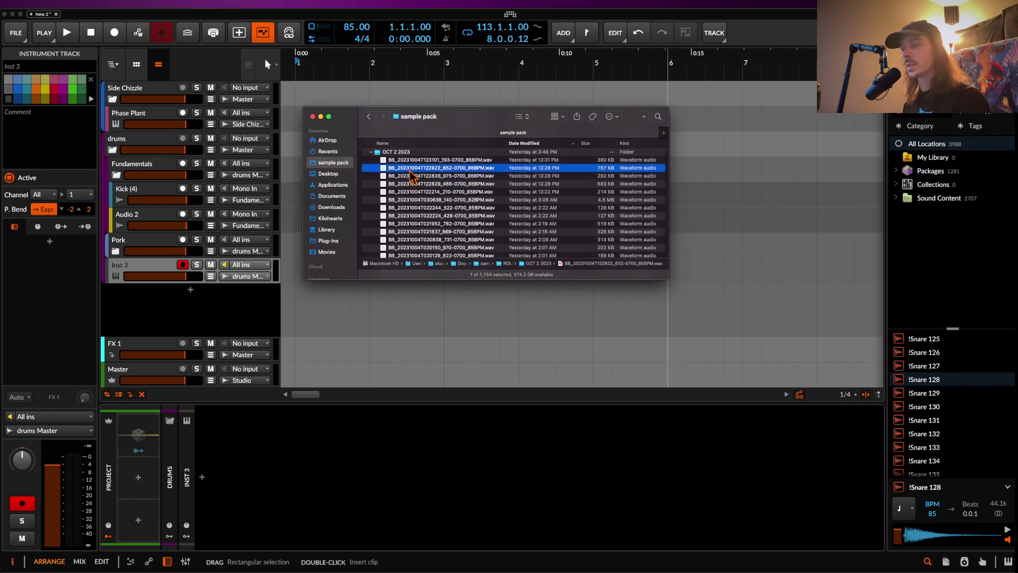
Audition the selected recording in the sample pack folder and close the file window
key(space)
key(space)
click(312, 116)
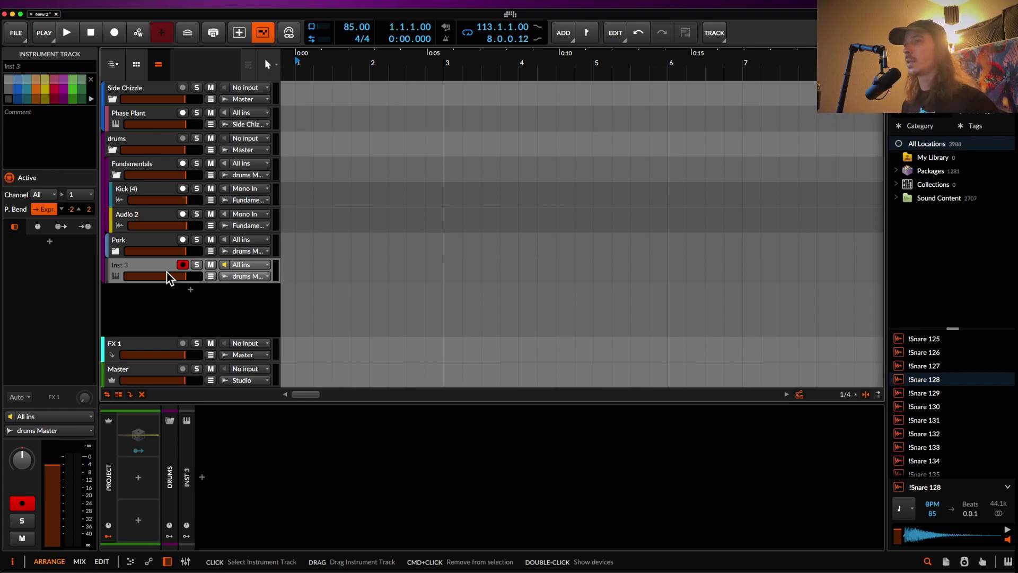
Add an audio track below Inst 3 and arm it for recording with input monitoring off
click(191, 292)
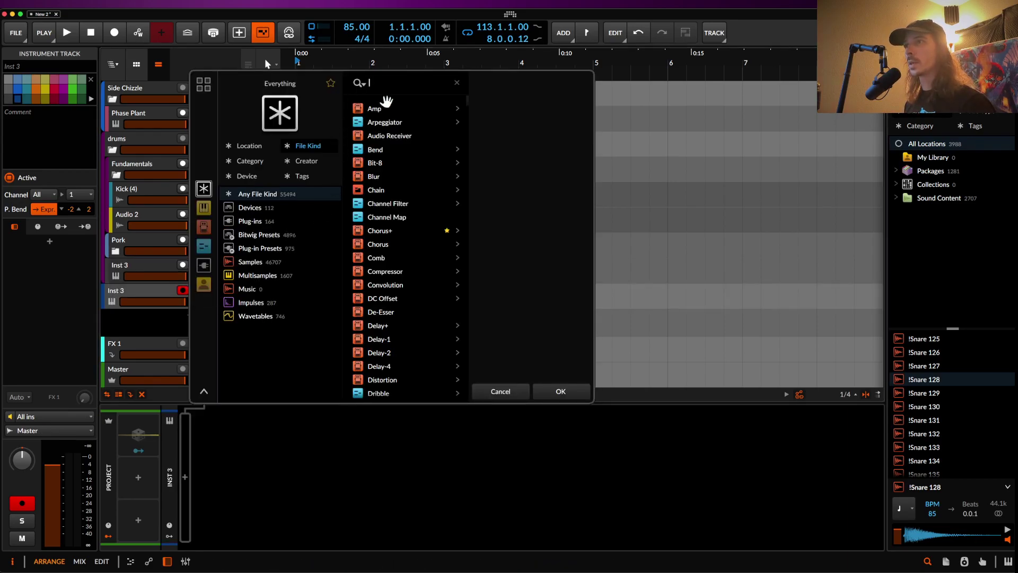
click(495, 391)
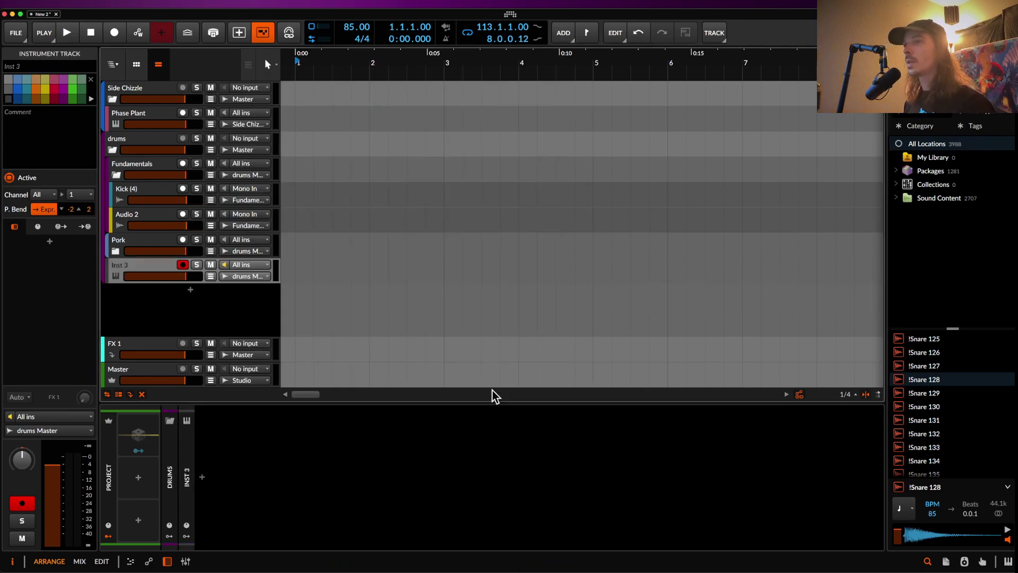
key(super+shift+t)
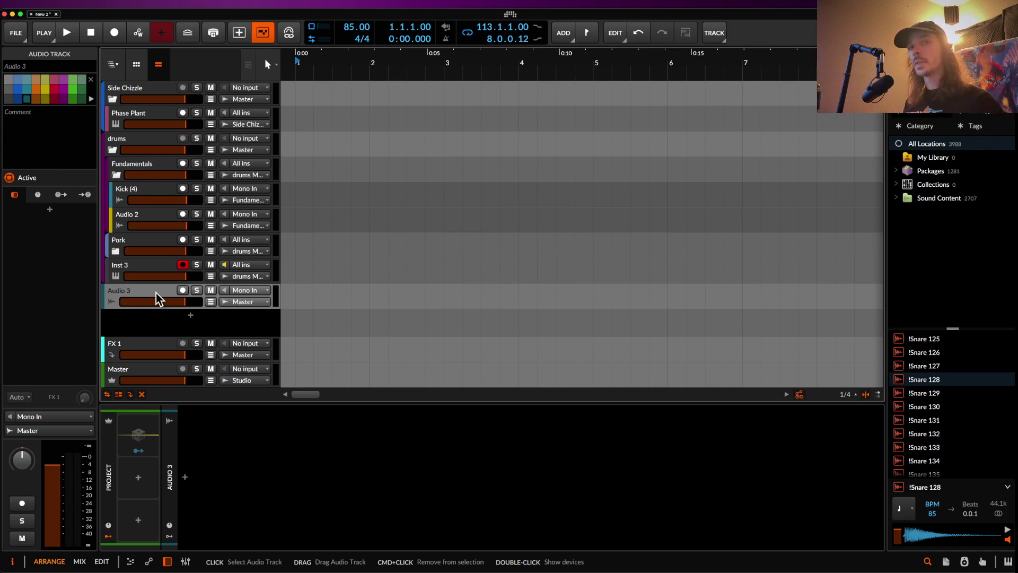
click(182, 290)
click(223, 290)
click(223, 290)
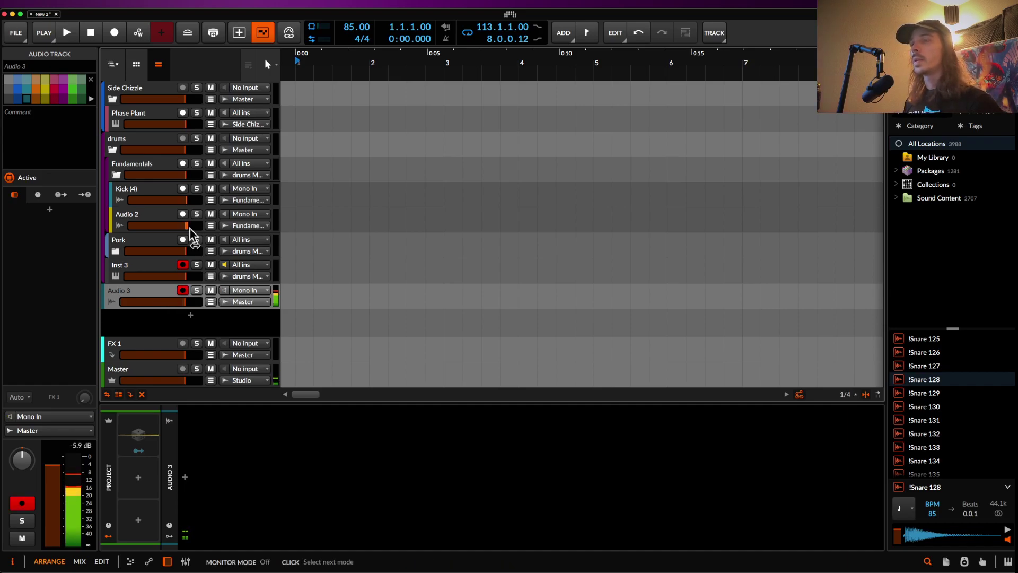
Record about eight bars of audio on Audio 3 and set the track's input to No input
click(113, 33)
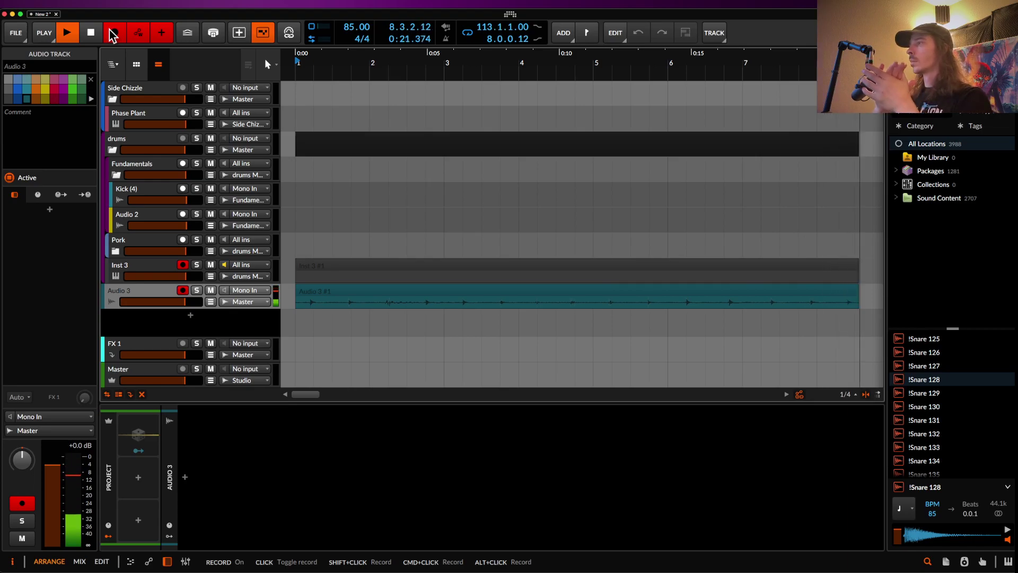
click(112, 32)
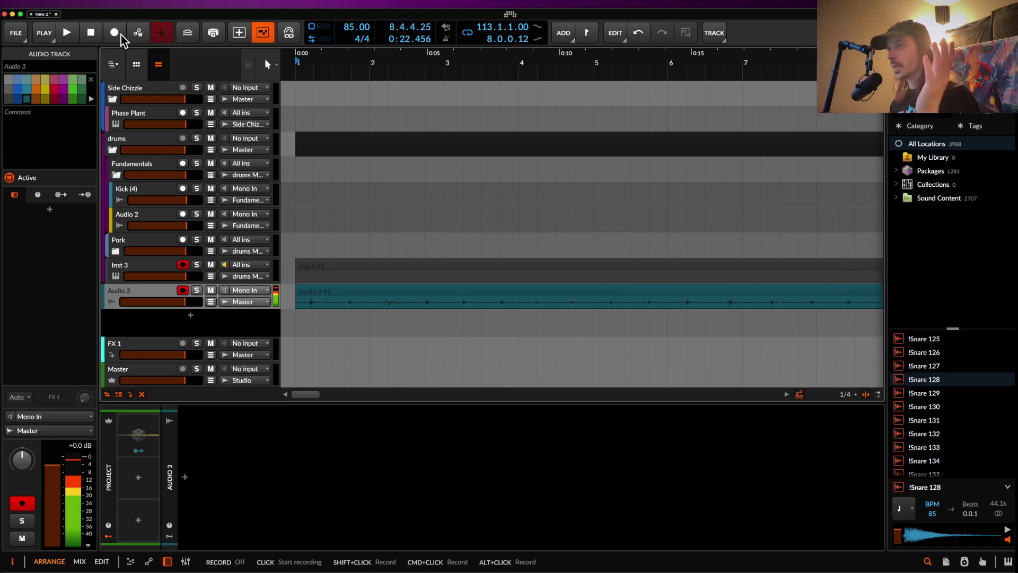
click(242, 289)
click(253, 303)
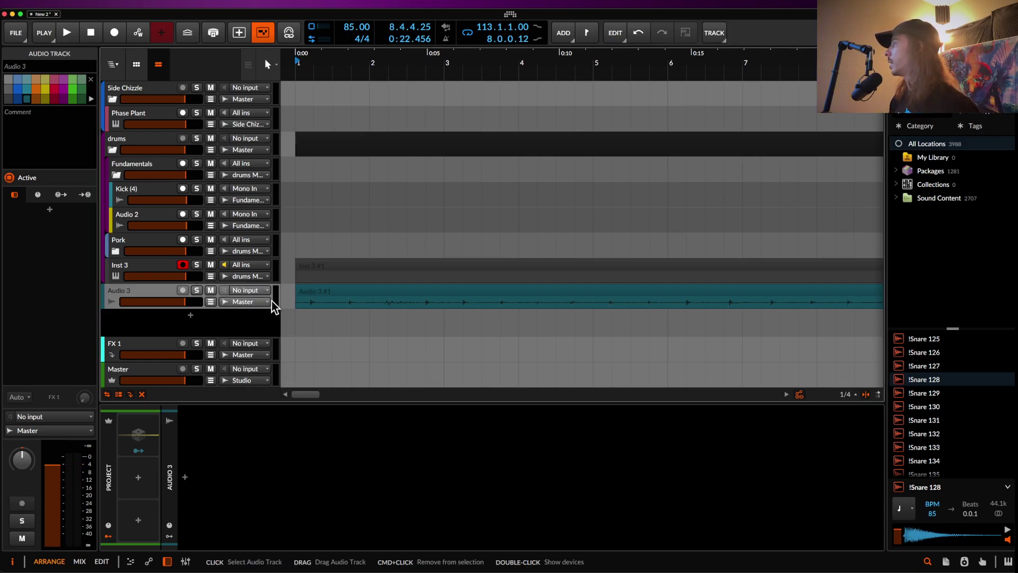
Examine the recorded Audio 3 clip's waveform along its full length
scroll(452, 280, down, 4)
click(386, 294)
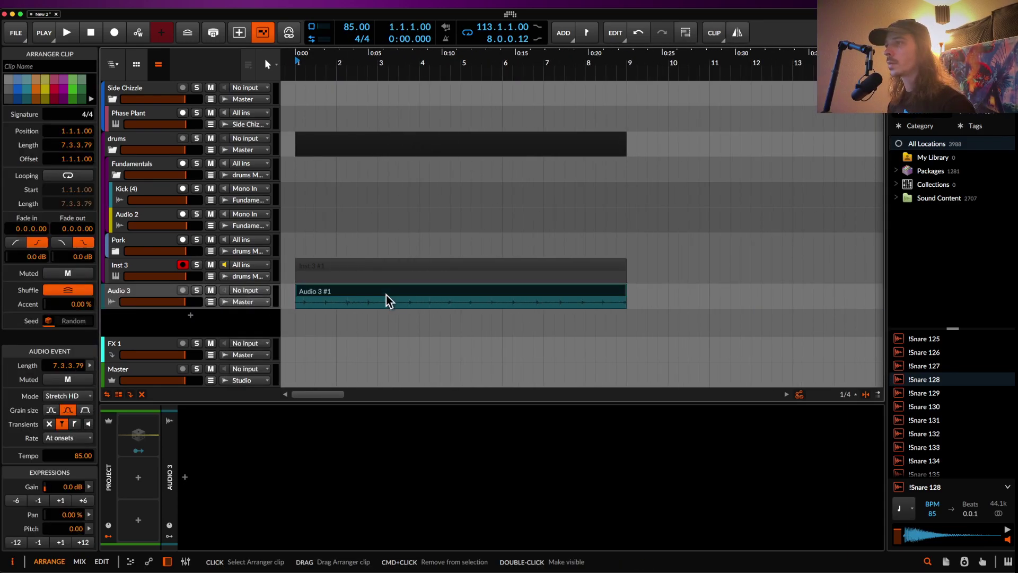
scroll(386, 294, down, 2)
scroll(386, 295, up, 4)
scroll(386, 295, left, 2)
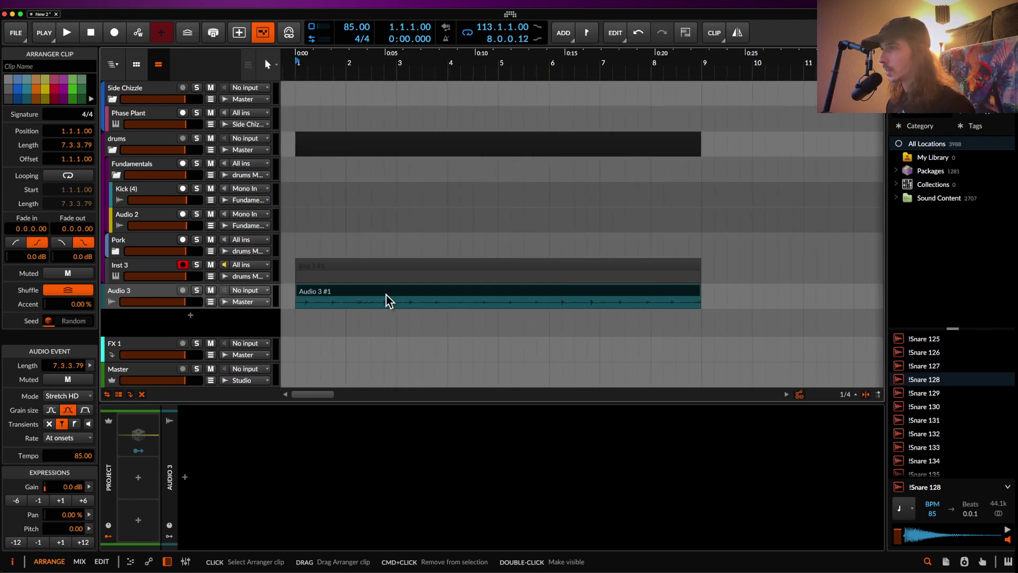
scroll(386, 295, down, 2)
scroll(386, 294, up, 3)
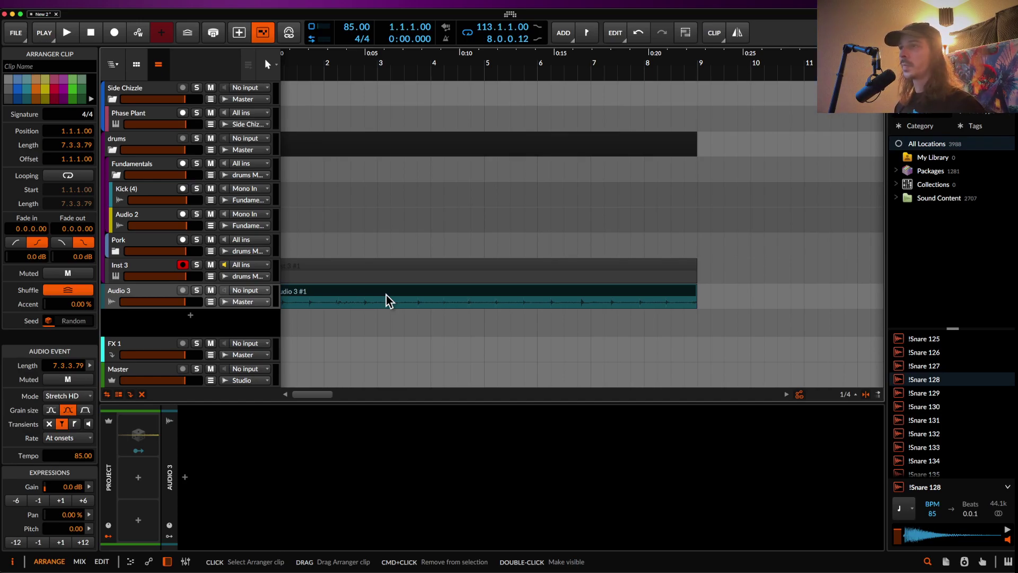
scroll(386, 295, down, 5)
scroll(386, 295, up, 3)
scroll(386, 295, left, 3)
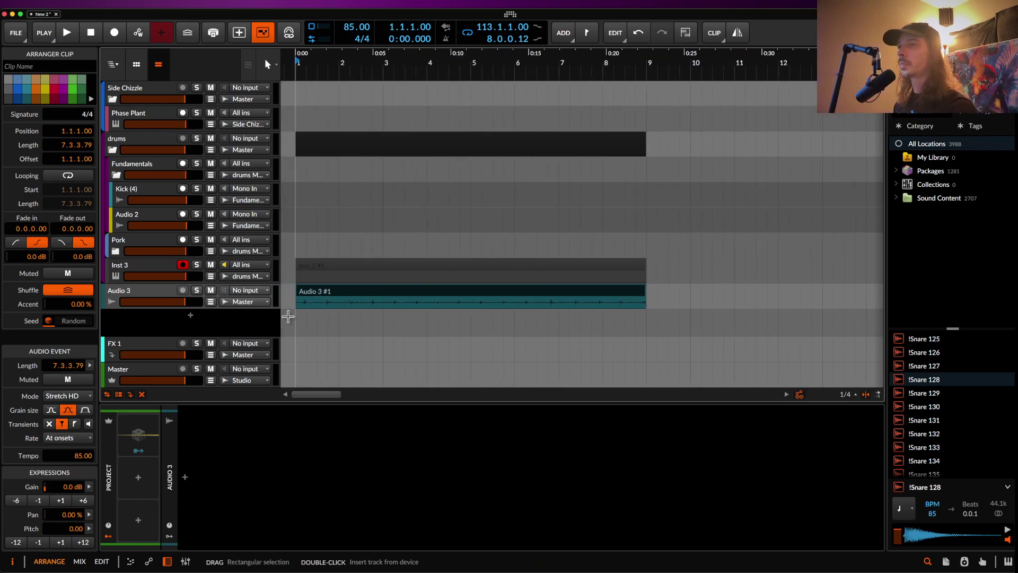
scroll(288, 316, up, 5)
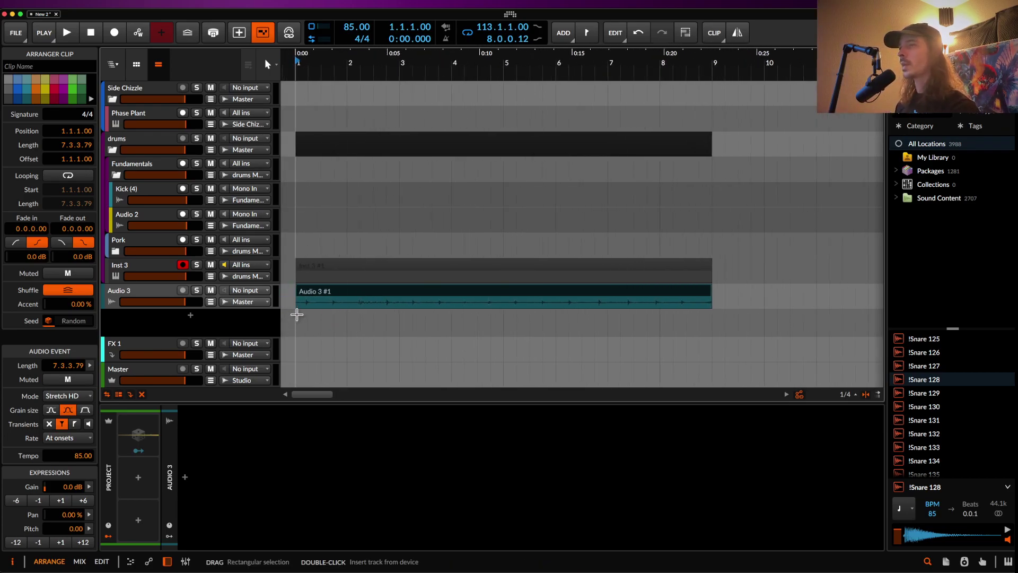
Audition the individual hits in the Audio 3 recording from bar 1 through bar 3
click(330, 307)
scroll(330, 307, down, 1)
scroll(330, 308, down, 4)
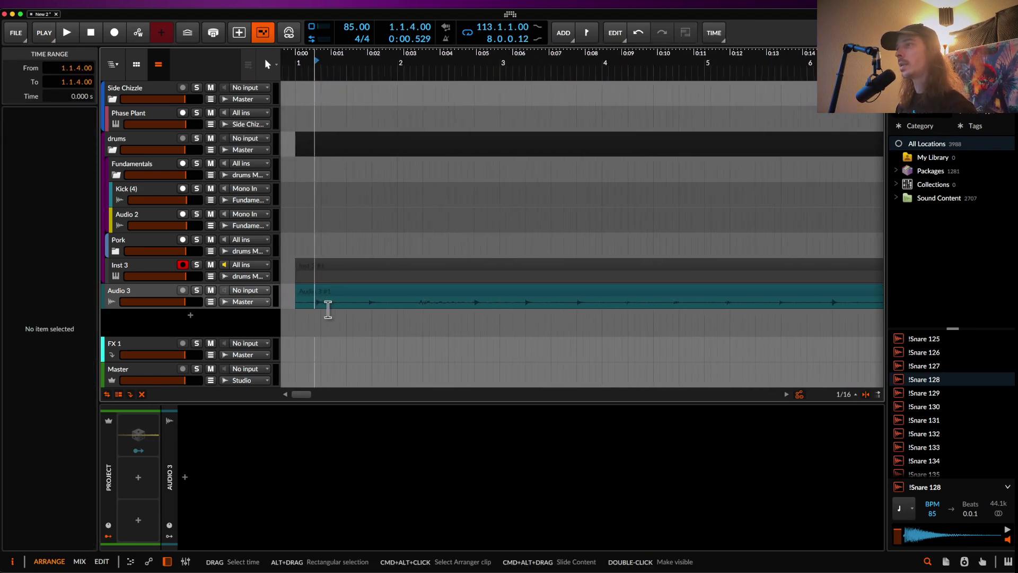
scroll(328, 310, up, 4)
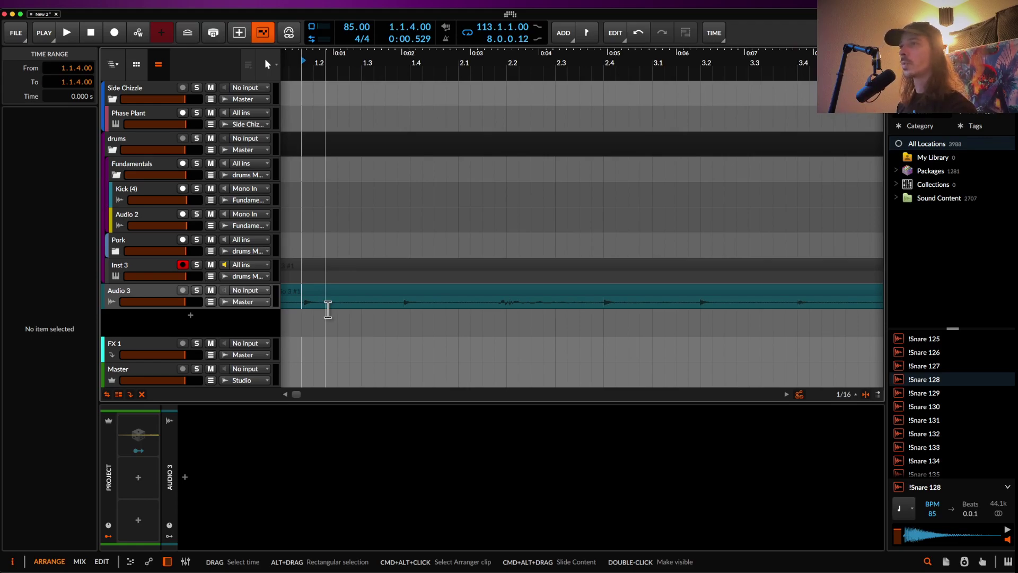
key(space)
key(space)
click(399, 309)
key(space)
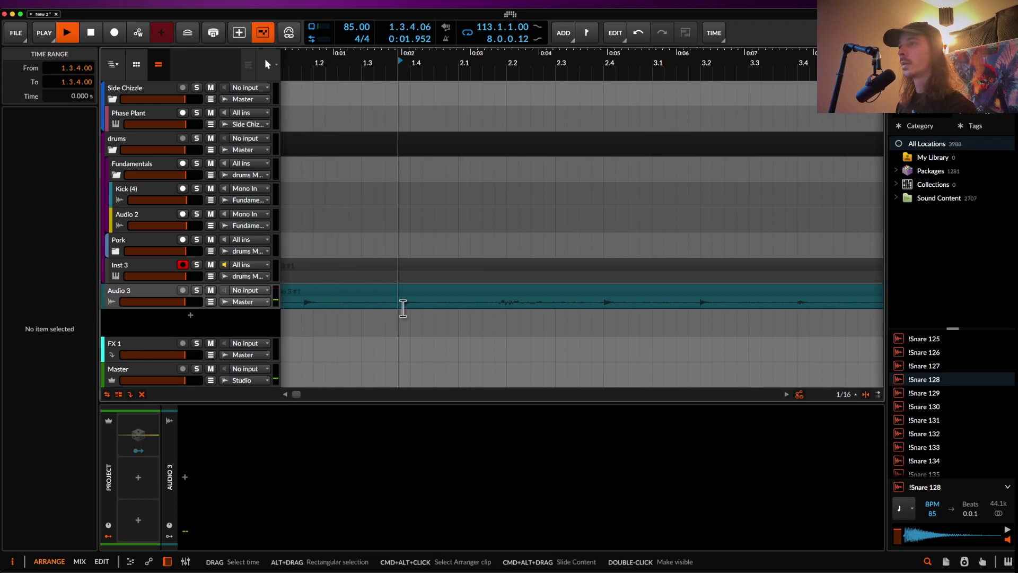
click(596, 308)
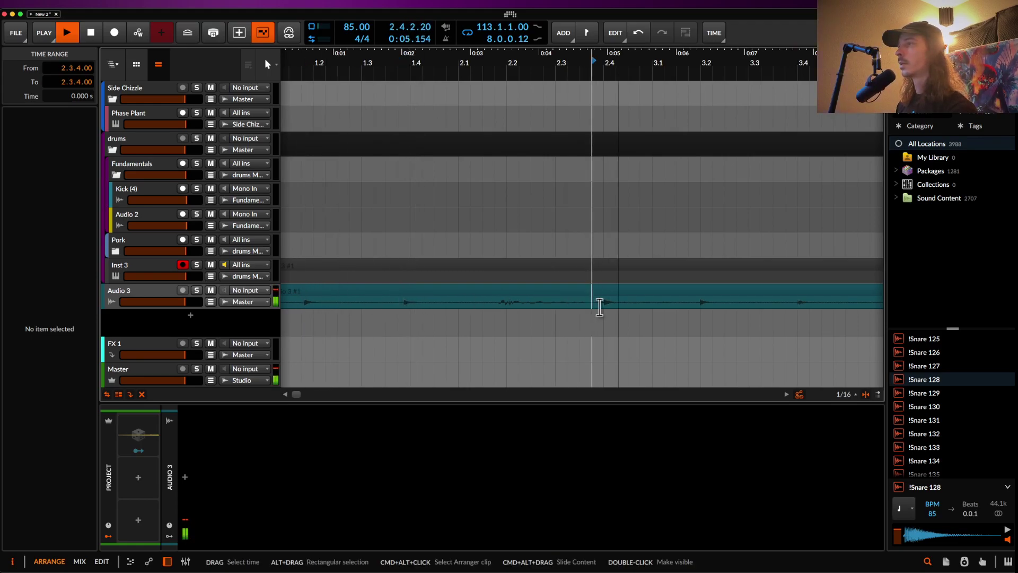
click(594, 306)
key(space)
click(682, 306)
key(space)
key(space)
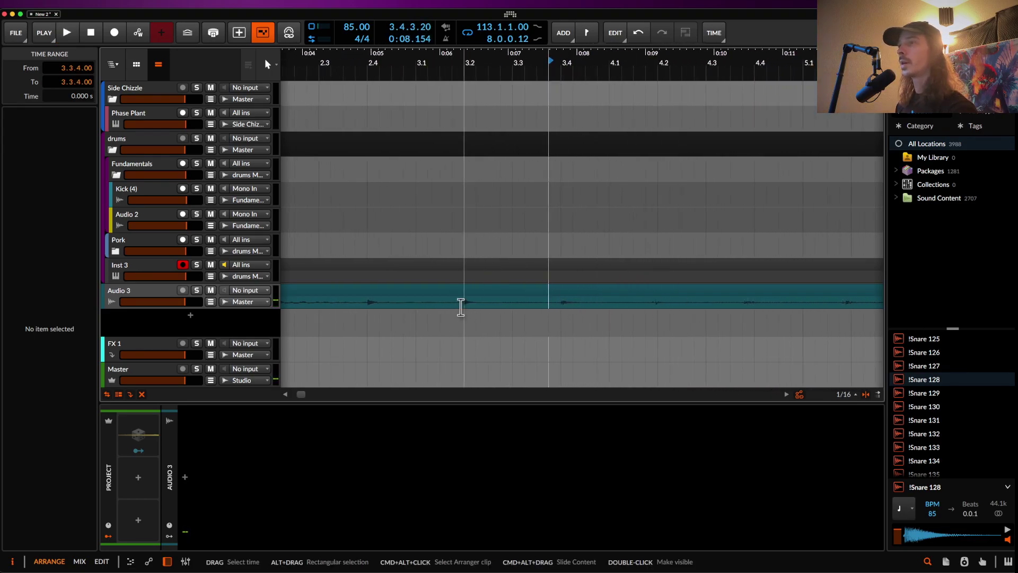
Split out the hit at 3.1.4.66 in the Audio 3 recording as its own short clip
scroll(461, 307, up, 4)
drag(463, 305, 526, 305)
key(super+e)
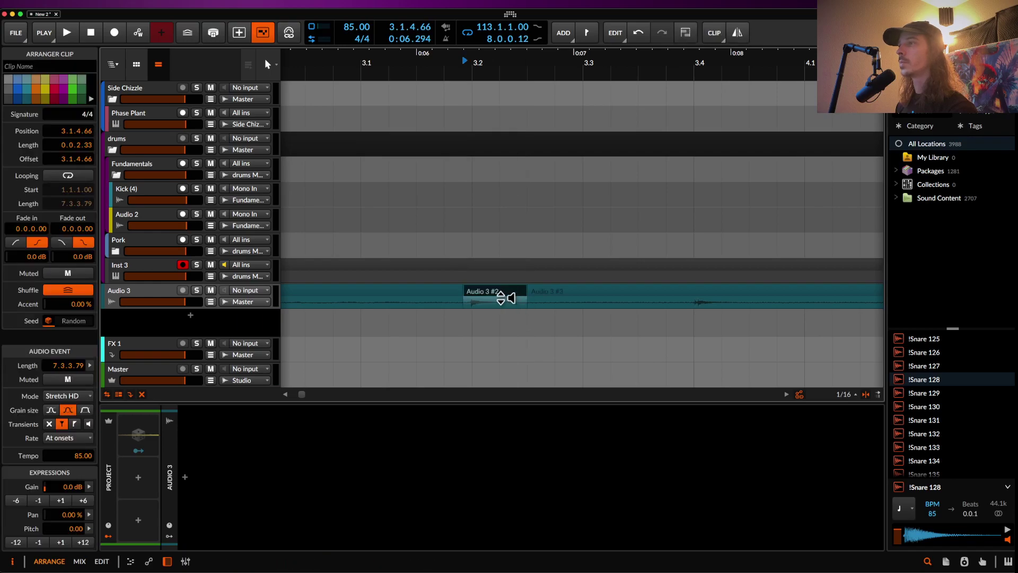
Add an audio track below Audio 3 and move the isolated hit onto it, starting at 3.2.1.00
scroll(498, 295, down, 3)
click(145, 297)
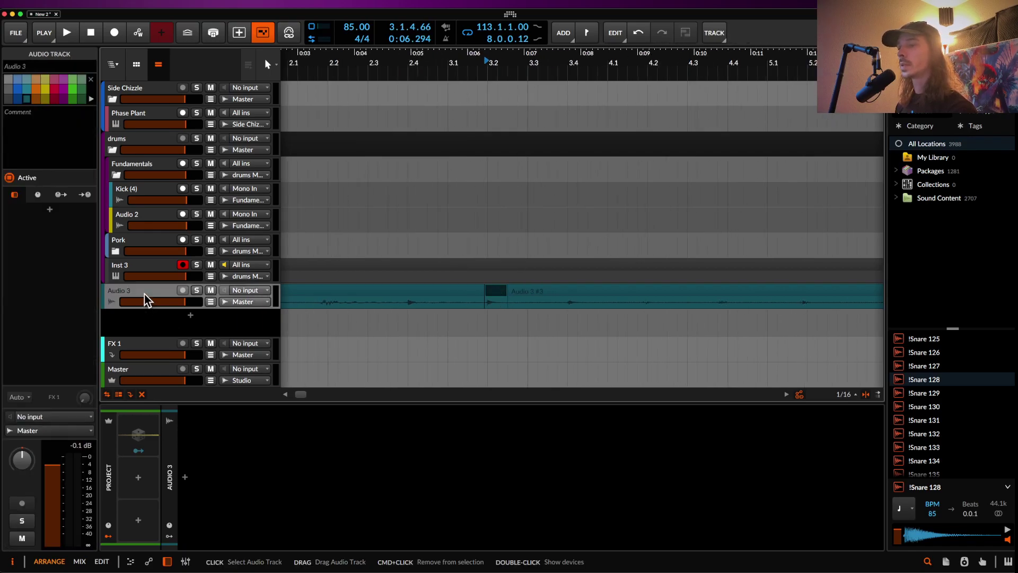
key(super+shift+t)
drag(495, 294, 466, 329)
scroll(501, 326, up, 6)
scroll(462, 326, down, 6)
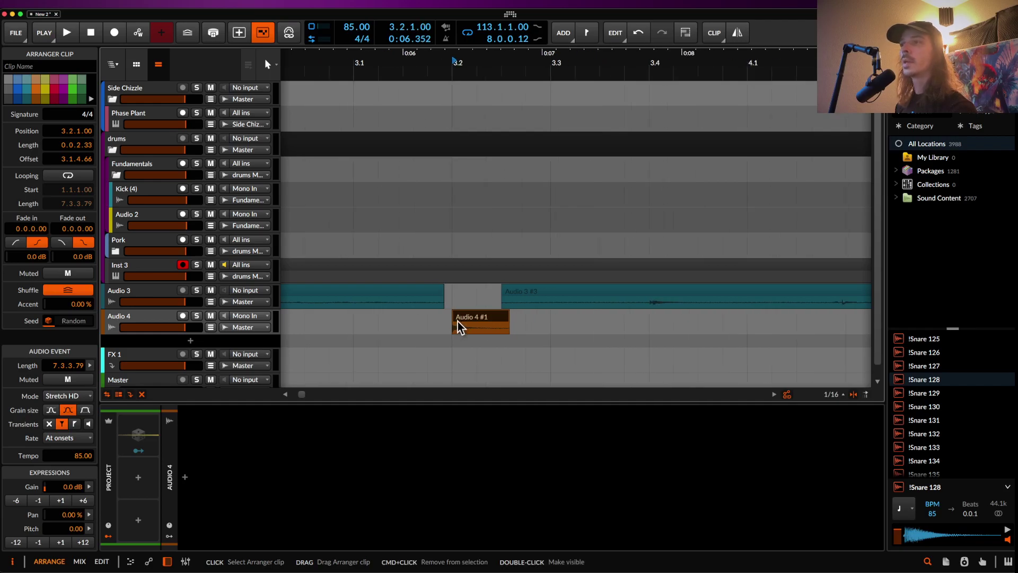
Play back the isolated hit on Audio 4 several times
key(space)
key(space)
key(space)
key(space)
key(space)
key(space)
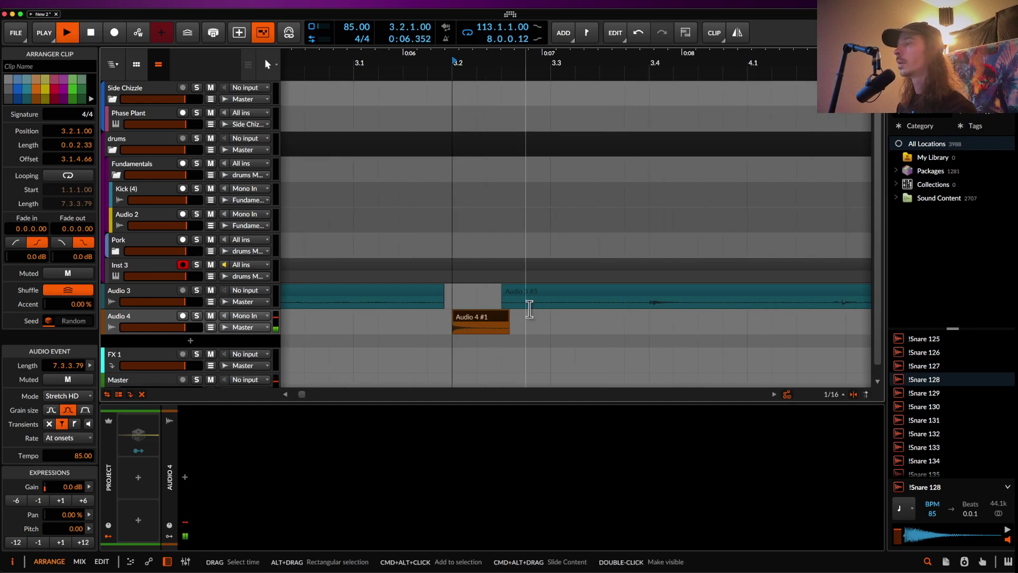
scroll(529, 309, down, 1)
scroll(529, 310, down, 10)
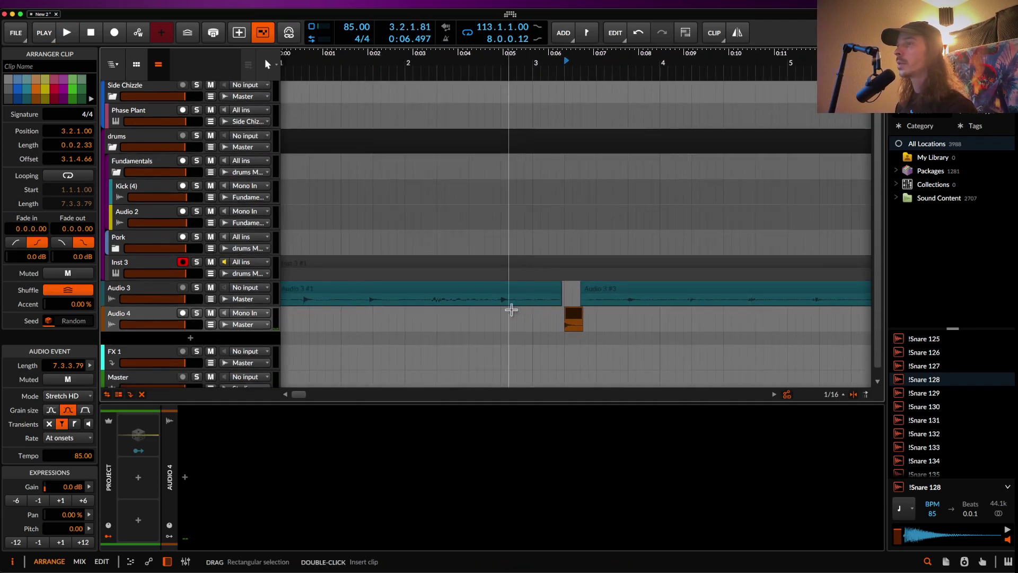
Isolate the hit near 1.3.4.00 in Audio 3 and move it onto a new track below Audio 4, starting at 3.1.3.00
scroll(382, 306, up, 3)
drag(387, 295, 783, 341)
scroll(742, 353, up, 6)
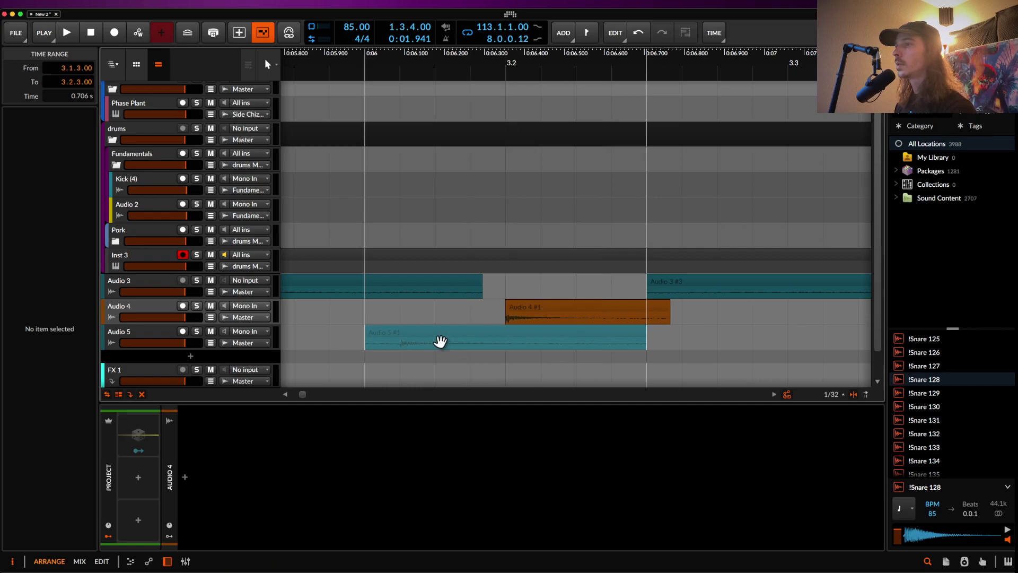
Trim the Audio 5 clip to start at 3.1.4.50 with length 0.0.0.79 and fade-out 0.0.0.52
click(435, 334)
drag(435, 333, 512, 340)
drag(726, 335, 470, 333)
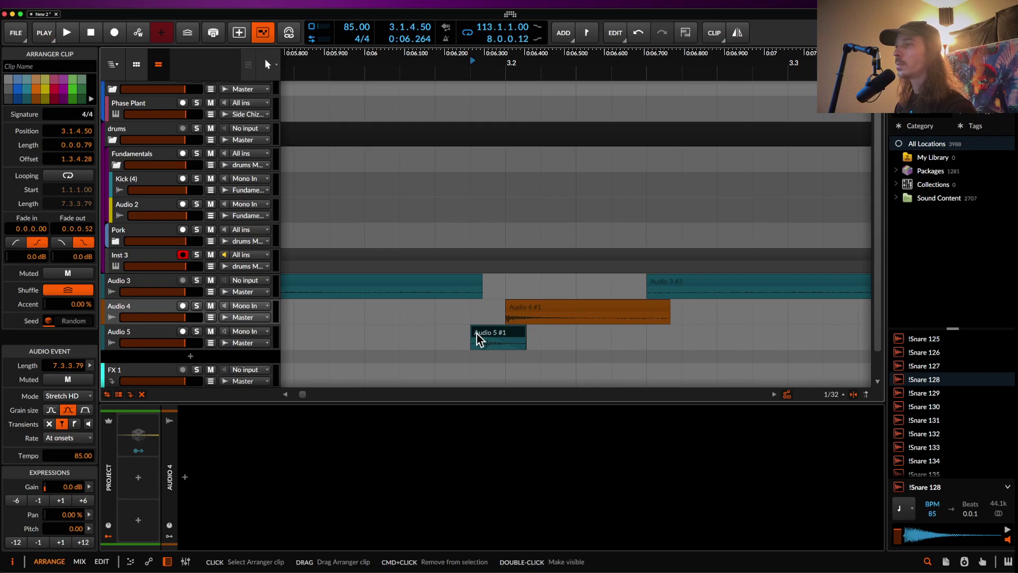
Play the two layered hits and shift the Audio 5 clip to 3.1.4.61
scroll(476, 333, down, 3)
click(459, 324)
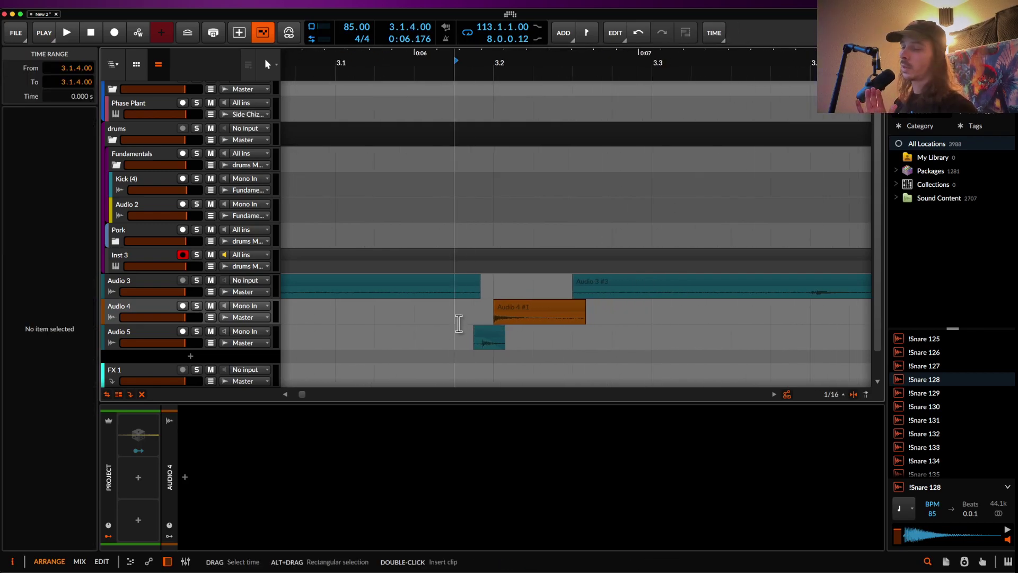
scroll(460, 324, up, 5)
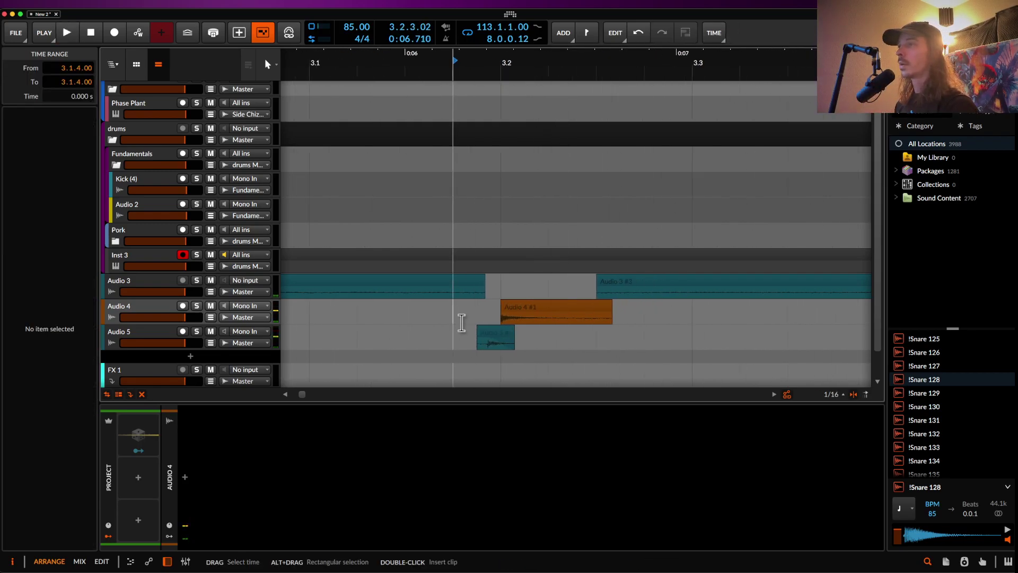
drag(571, 335, 575, 333)
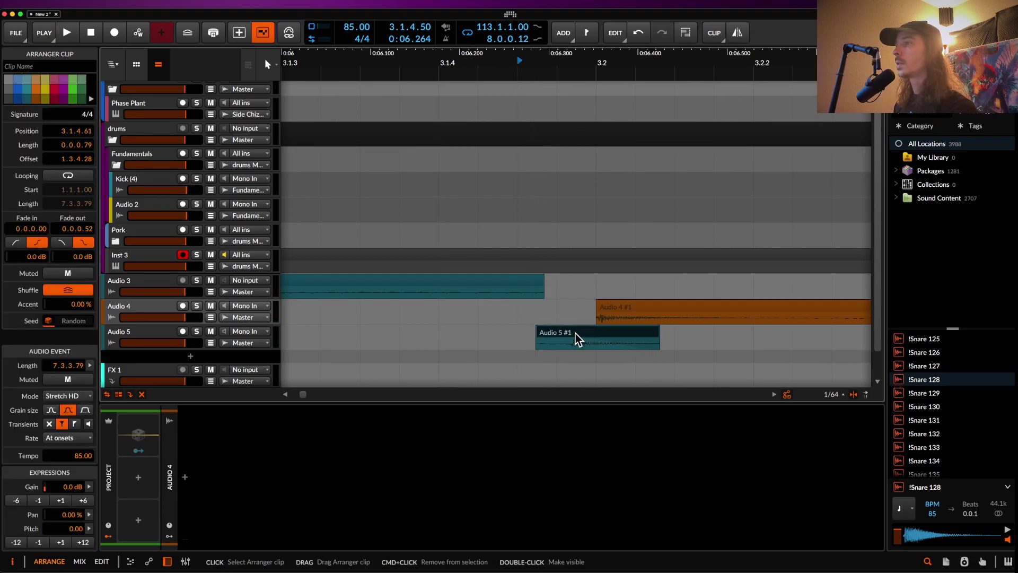
Audition the realigned layers and shorten the Audio 5 clip's end to a length of 0.0.0.60
scroll(575, 332, down, 3)
key(space)
key(space)
scroll(569, 338, down, 1)
key(space)
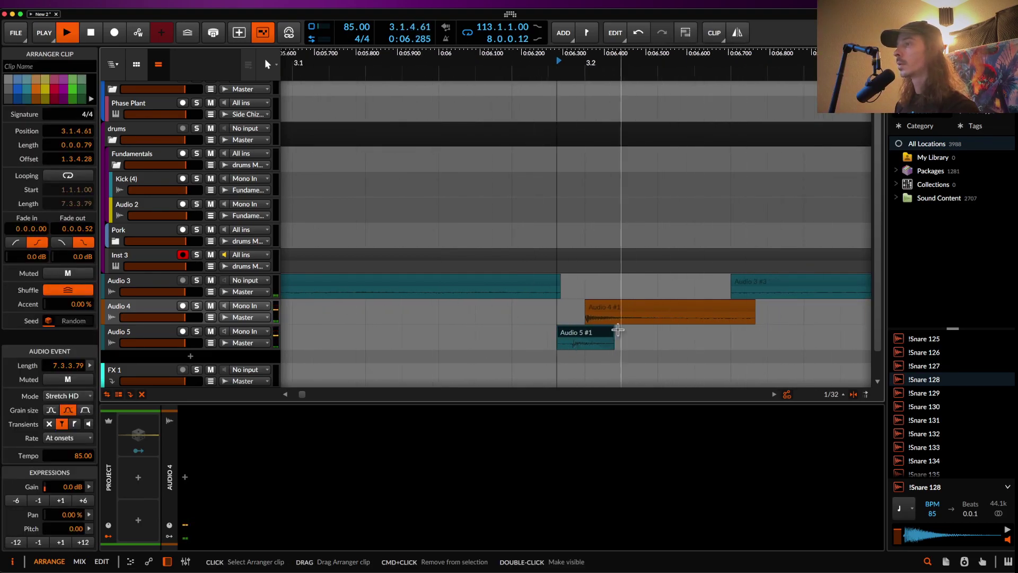
key(space)
key(space)
key(space)
drag(610, 334, 599, 333)
Replay the layered hits on Audio 4 and Audio 5 to check the shortened clip
key(space)
key(space)
scroll(599, 332, down, 3)
key(space)
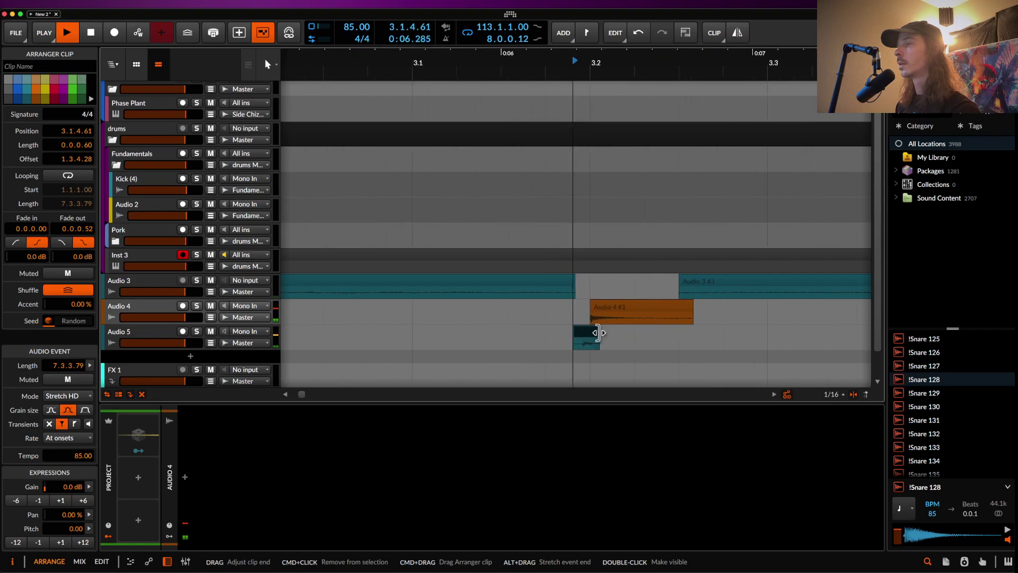
key(space)
scroll(599, 332, down, 2)
key(space)
key(space)
Audition the remaining sounds around bar 2 of the Audio 3 recording
scroll(601, 332, left, 3)
scroll(603, 332, down, 3)
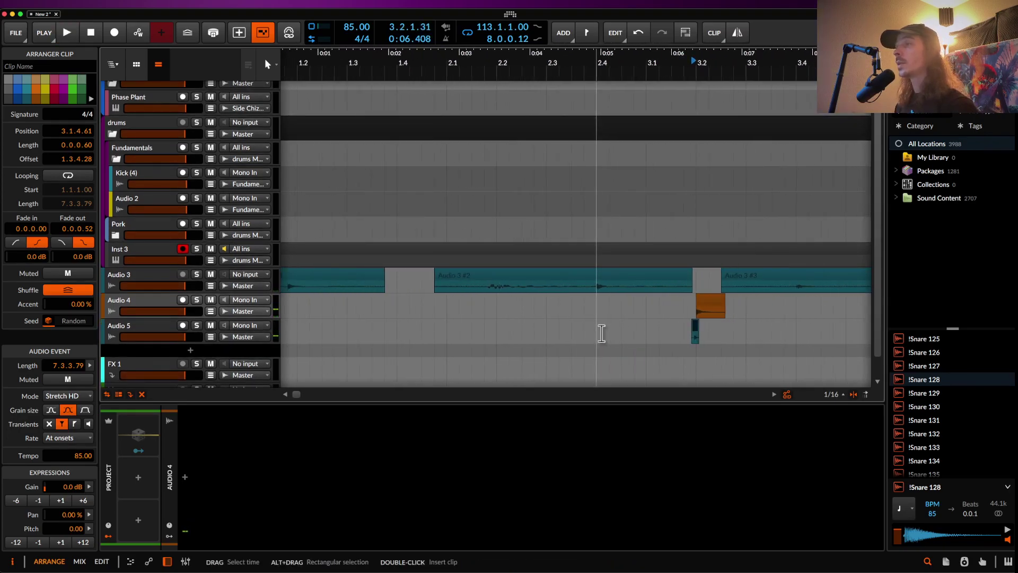
scroll(506, 297, up, 3)
click(463, 293)
key(space)
key(space)
key(space)
key(space)
click(633, 289)
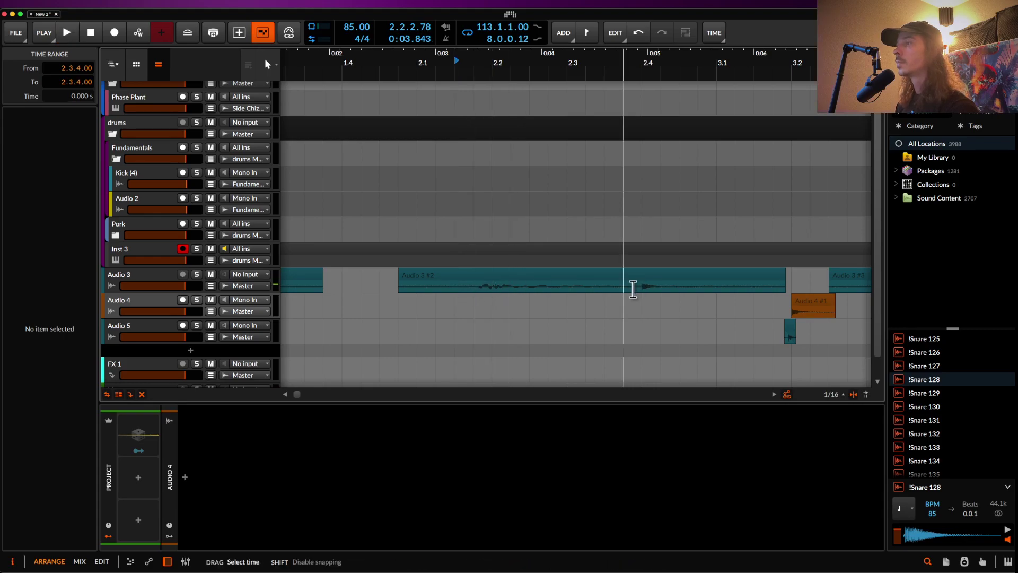
key(space)
key(space)
key(space)
Audition the first hit in Audio 3 and split it out at 1.1.4.00 as a clip with length 0.0.3.00
scroll(633, 289, left, 3)
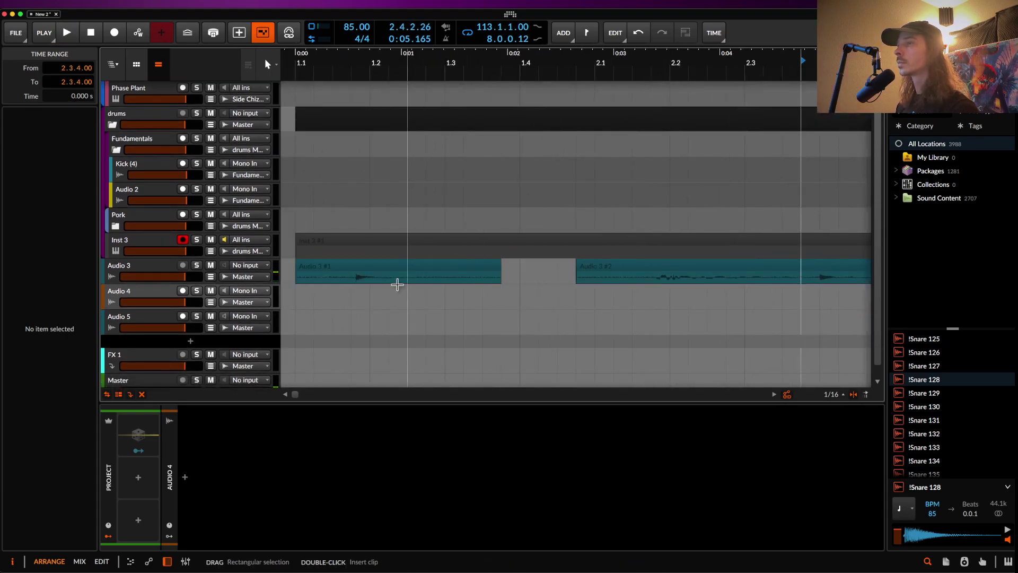
click(347, 281)
key(space)
drag(348, 281, 402, 278)
key(super+e)
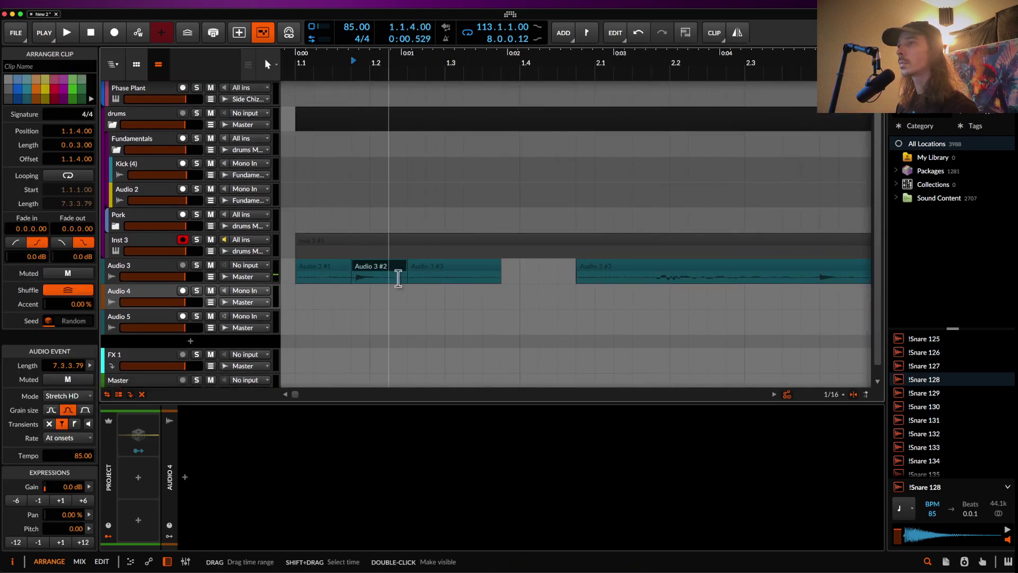
Move the isolated first hit onto a new track below Audio 5, starting at 3.1.4.00
scroll(371, 273, down, 3)
drag(339, 269, 599, 346)
key(plus)
scroll(599, 347, up, 2)
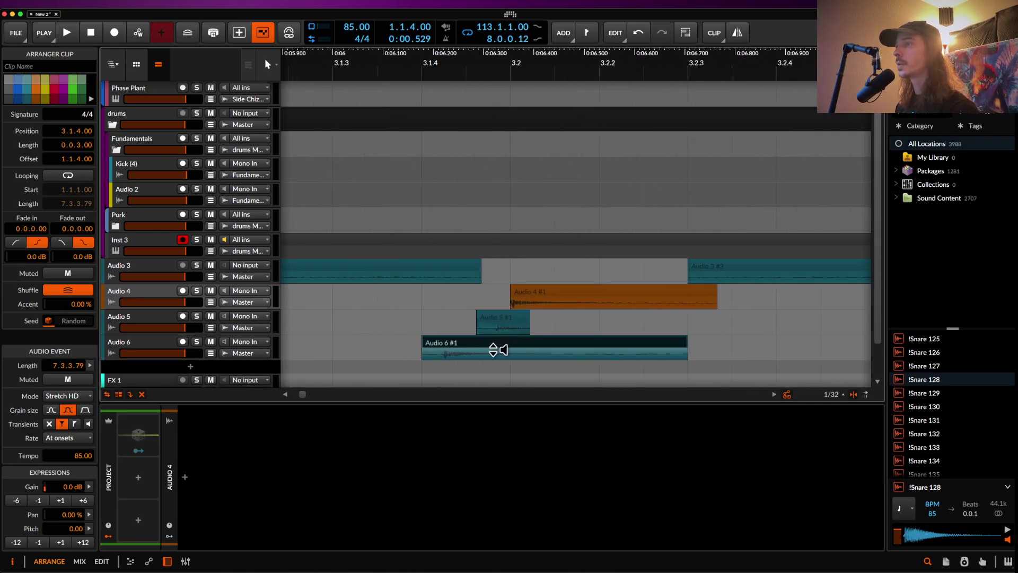
Position the Audio 6 clip at 3.1.4.68, trim it to length 0.0.0.46 and play it with the Audio 4 and Audio 5 hits
drag(491, 346, 554, 346)
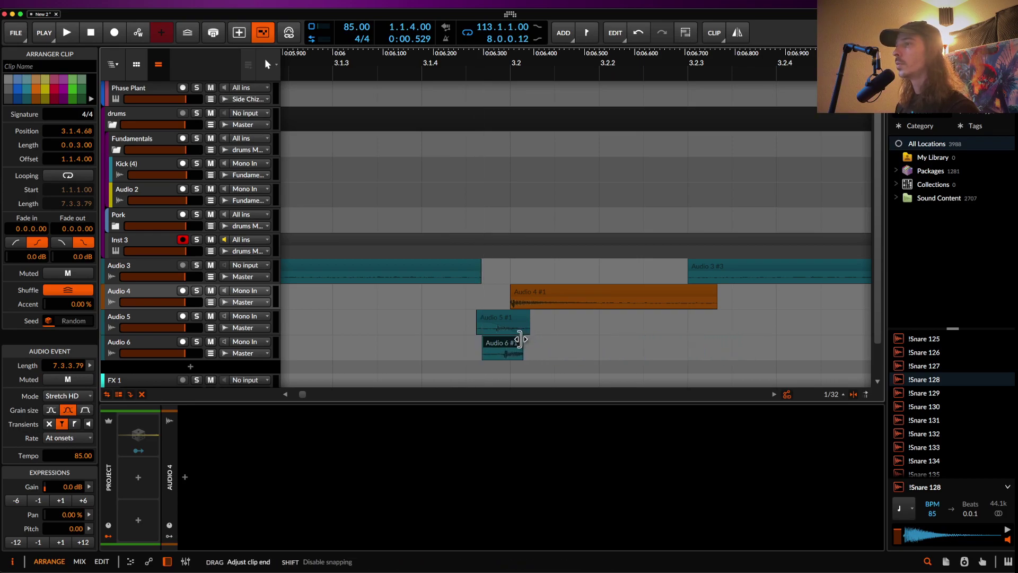
click(485, 317)
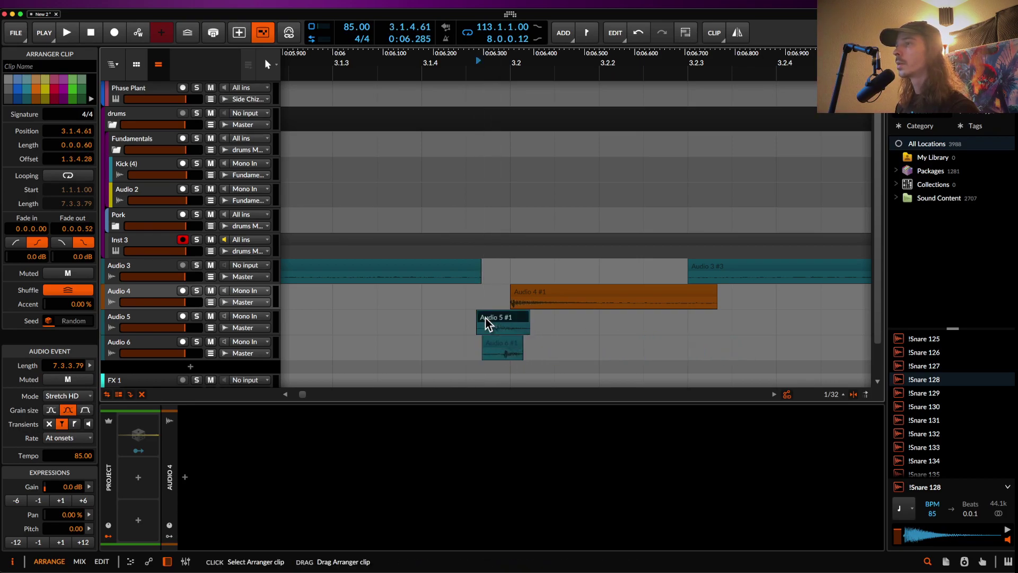
key(space)
scroll(485, 317, down, 2)
scroll(485, 317, up, 2)
key(space)
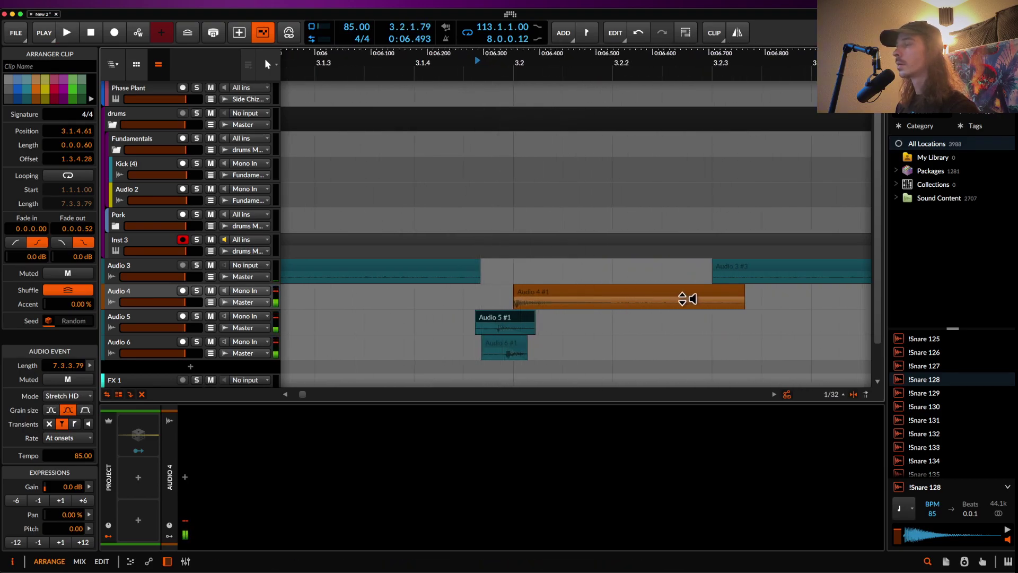
Move the Audio 6 clip to 3.1.4.85 and replay the layers from the start of the Audio 5 clip
drag(503, 345, 520, 344)
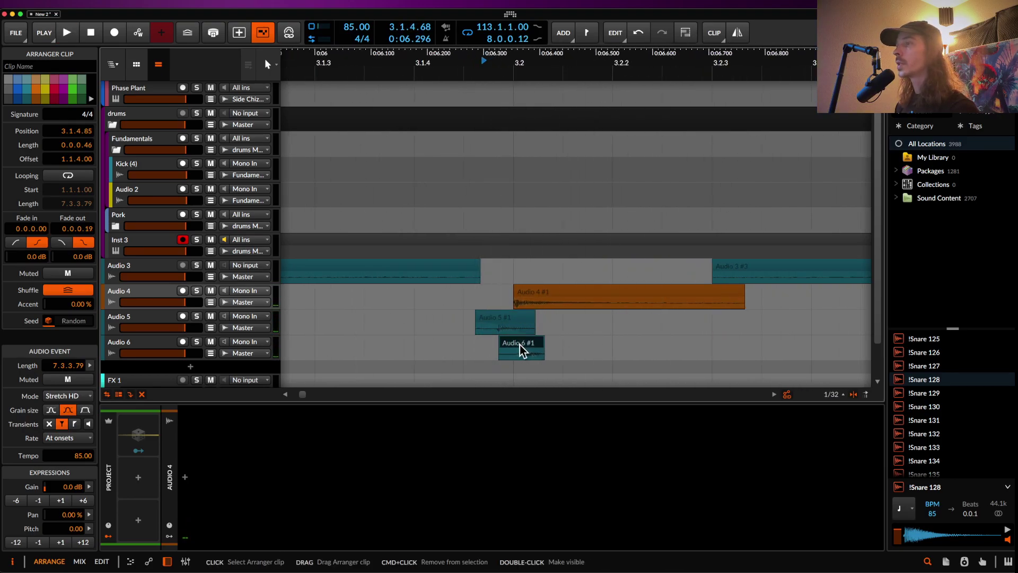
click(488, 319)
key(space)
key(space)
scroll(489, 319, down, 1)
key(space)
key(space)
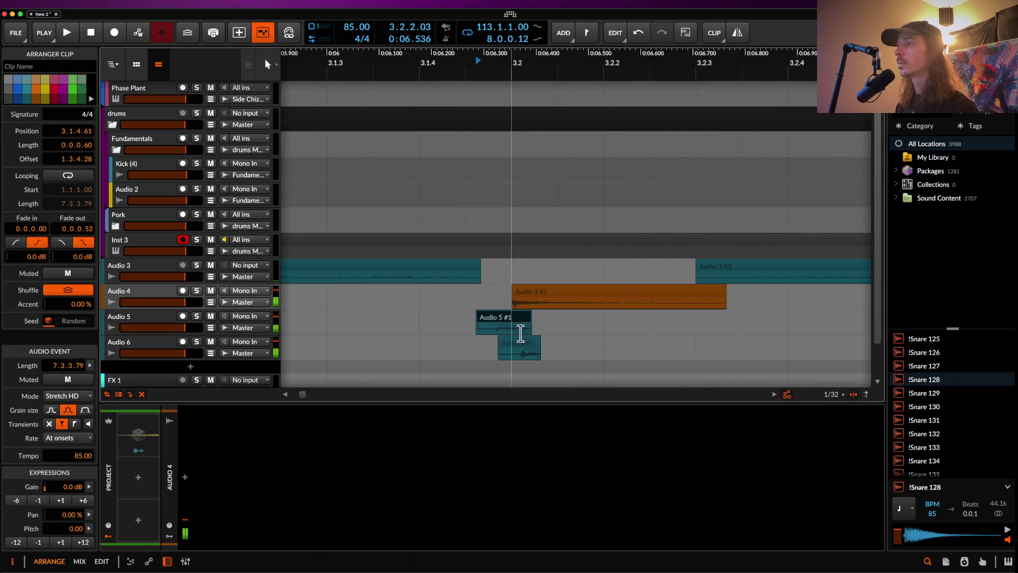
Extend the Audio 6 clip to length 0.0.0.83, raise its pitch to 4.00 and replay the layers
drag(540, 347, 573, 347)
key(space)
key(space)
key(space)
key(space)
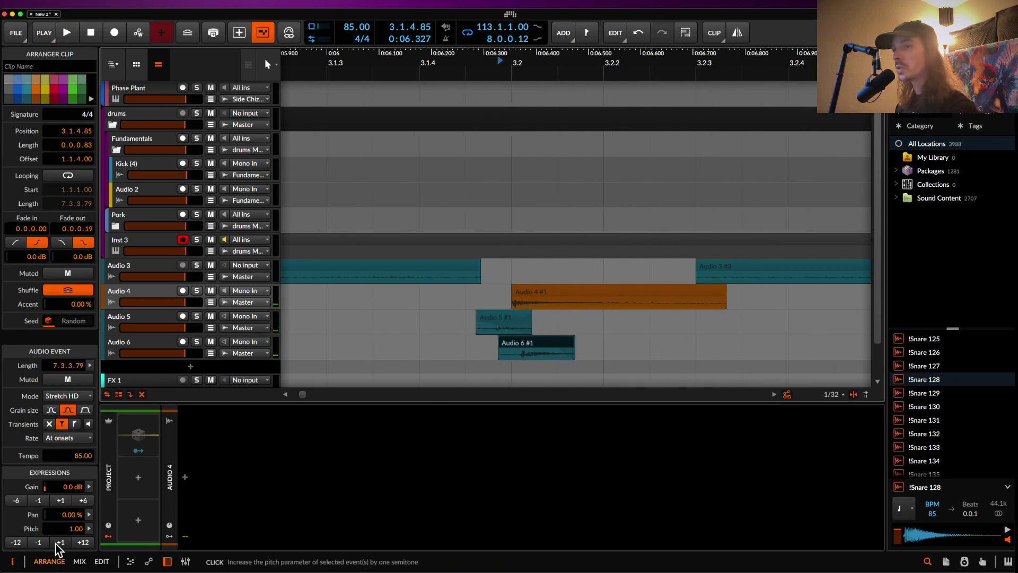
key(space)
key(space)
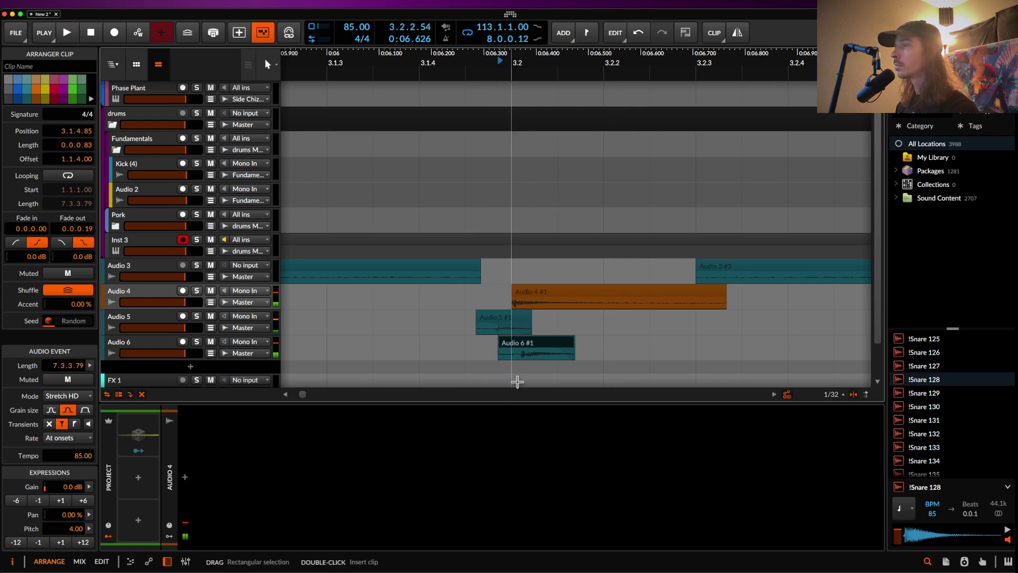
Extend the Audio 6 clip to length 0.0.1.64 and listen to the layered hits again
drag(572, 343, 644, 341)
key(space)
key(space)
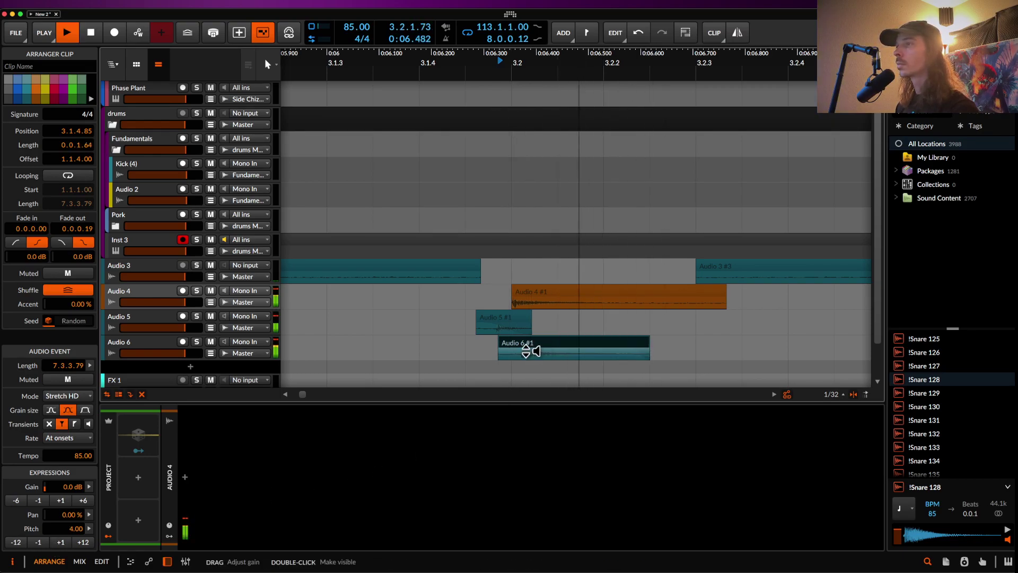
key(space)
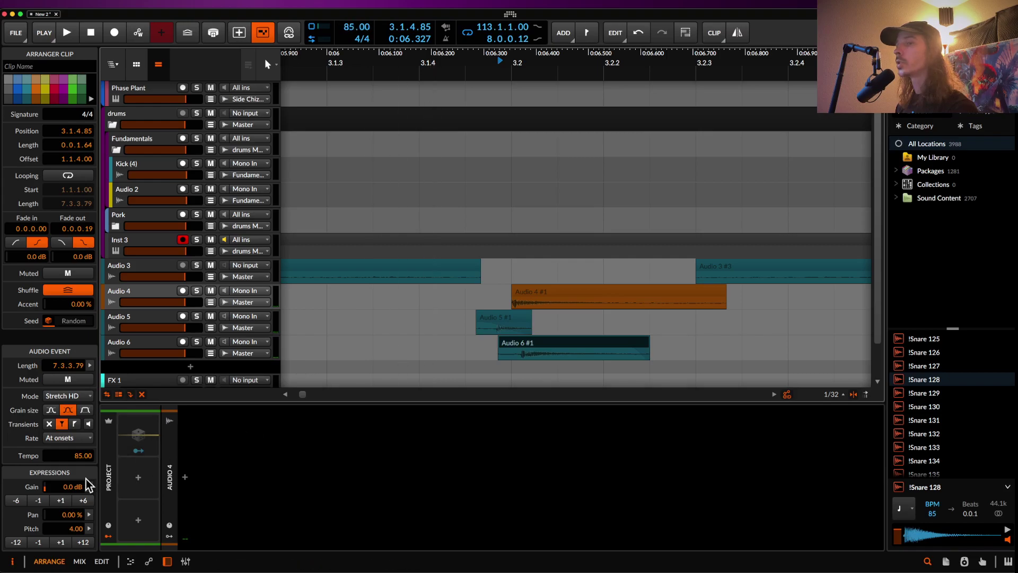
Lower the Audio 6 clip's gain to -5.0 dB and replay the layers
key(space)
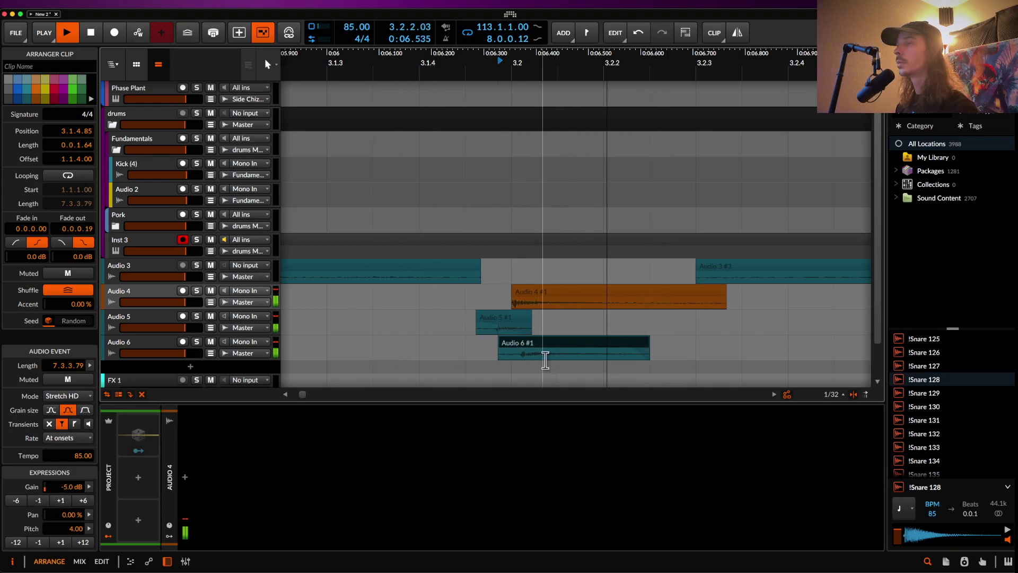
scroll(565, 313, down, 5)
scroll(613, 298, up, 5)
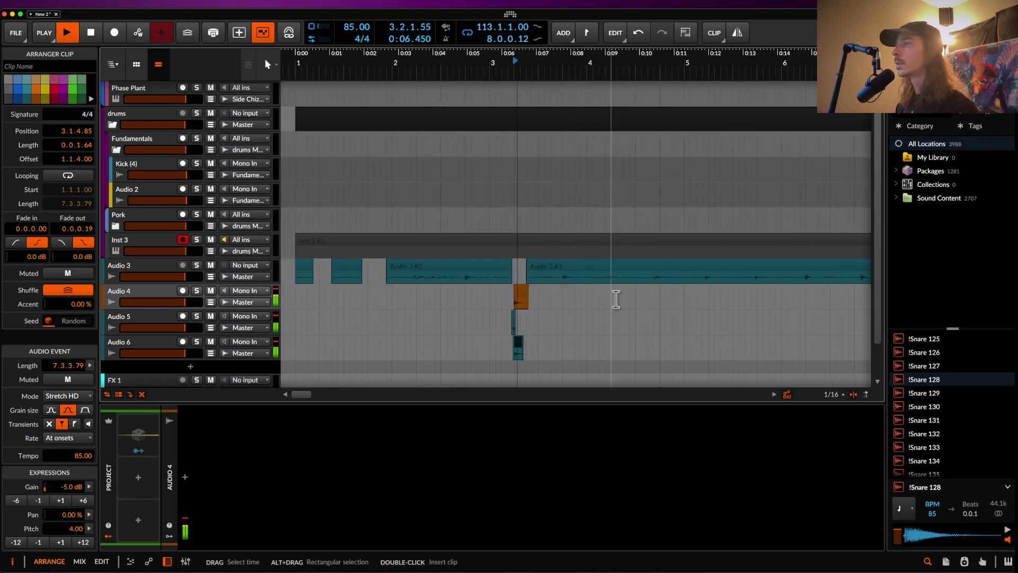
key(space)
Audition the Audio 3 recording from 3.3.4.00 and from 4.3.4.00 for another usable hit
scroll(580, 289, down, 4)
scroll(508, 290, up, 3)
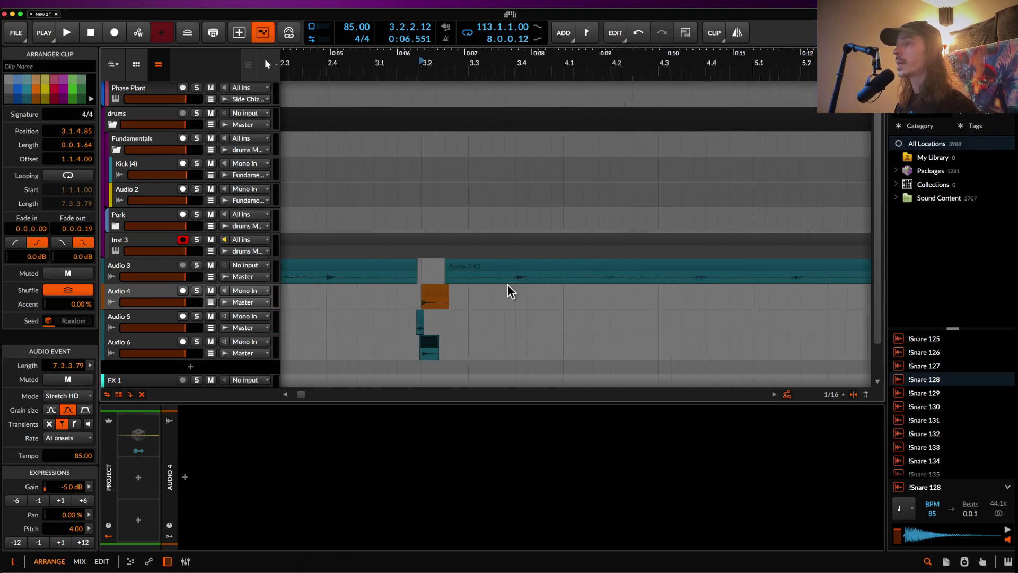
click(513, 280)
key(space)
scroll(515, 280, right, 3)
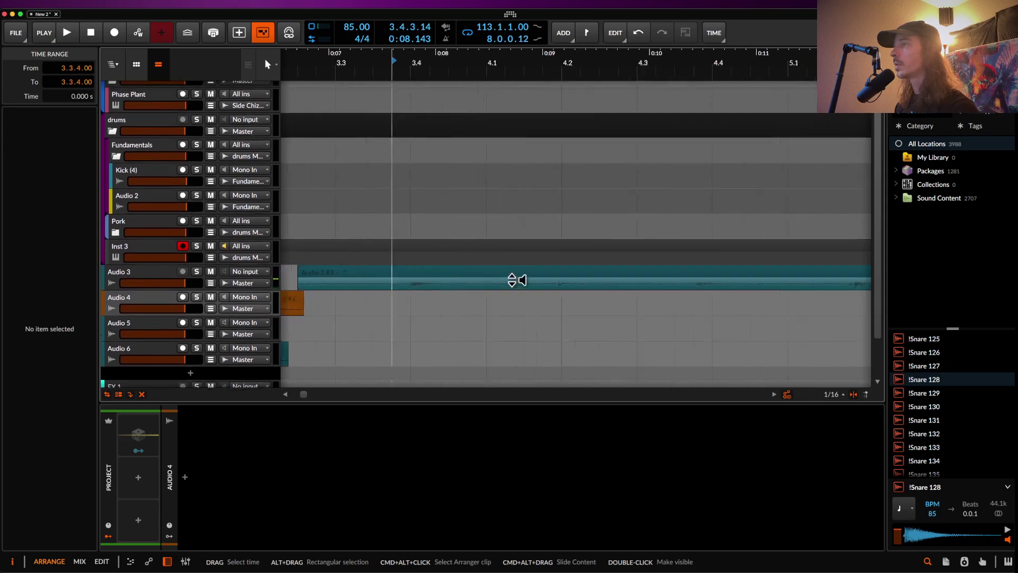
click(678, 281)
key(space)
key(space)
scroll(676, 283, right, 3)
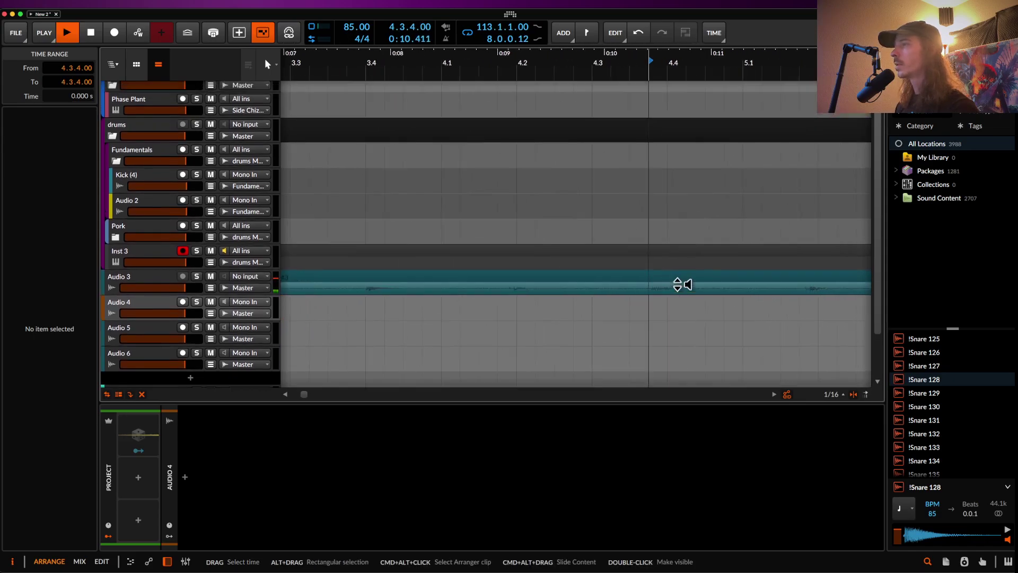
Audition the hit near 5.1.4.00 in Audio 3 and cut it out of the recording as a 0.0.2.00 segment
scroll(670, 289, up, 1)
click(652, 298)
key(space)
drag(655, 302, 691, 300)
click(674, 293)
key(Delete)
scroll(671, 288, down, 3)
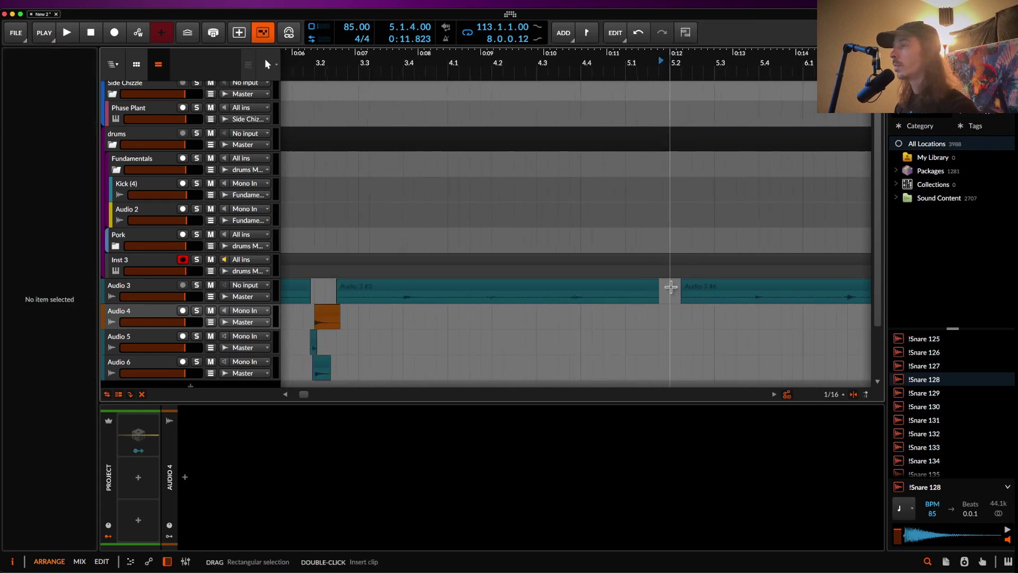
Add a new audio track below Audio 6 and paste the cut hit onto it near 3.2
scroll(670, 287, down, 5)
scroll(673, 287, left, 4)
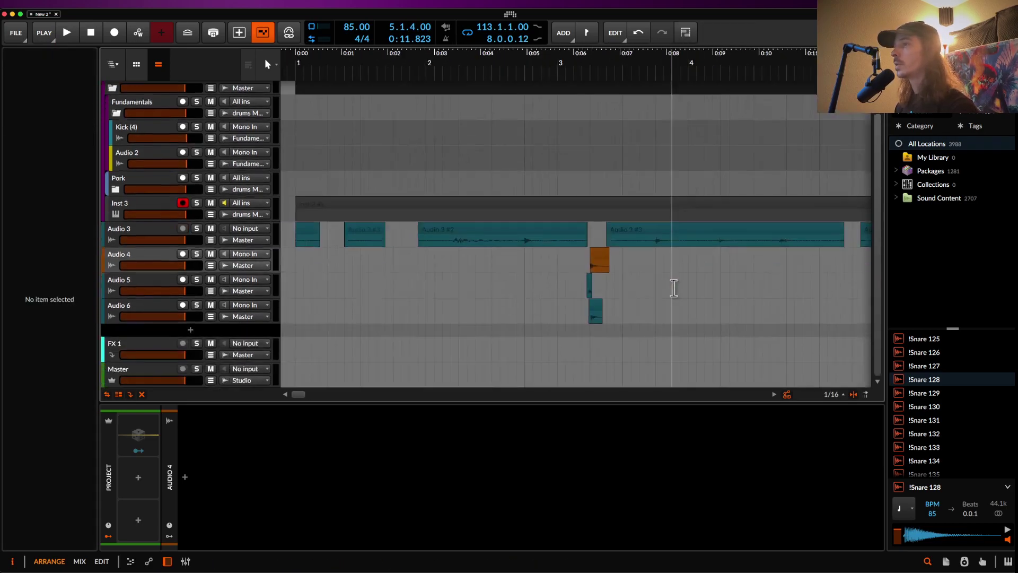
click(161, 308)
key(super+t)
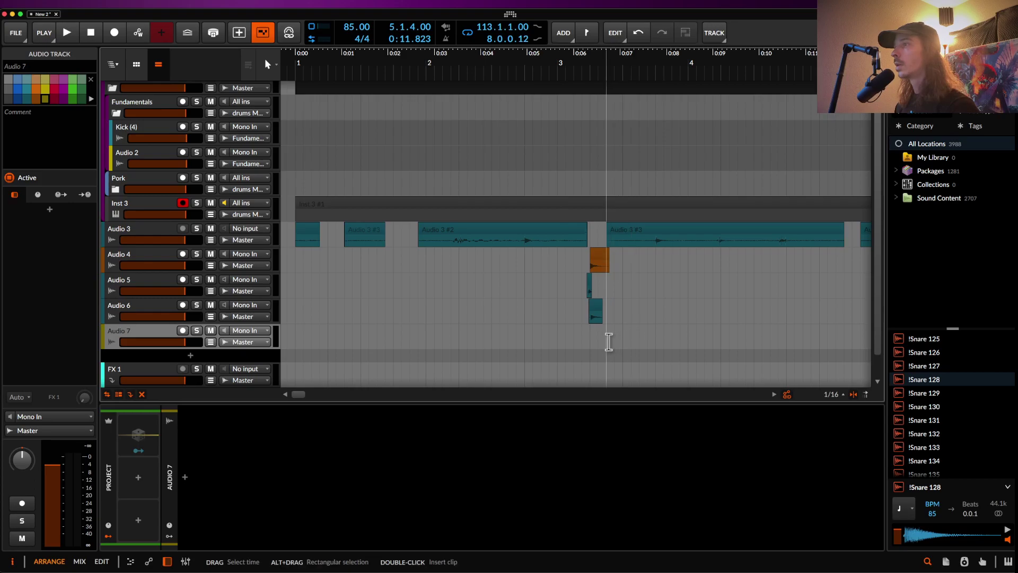
scroll(609, 342, up, 8)
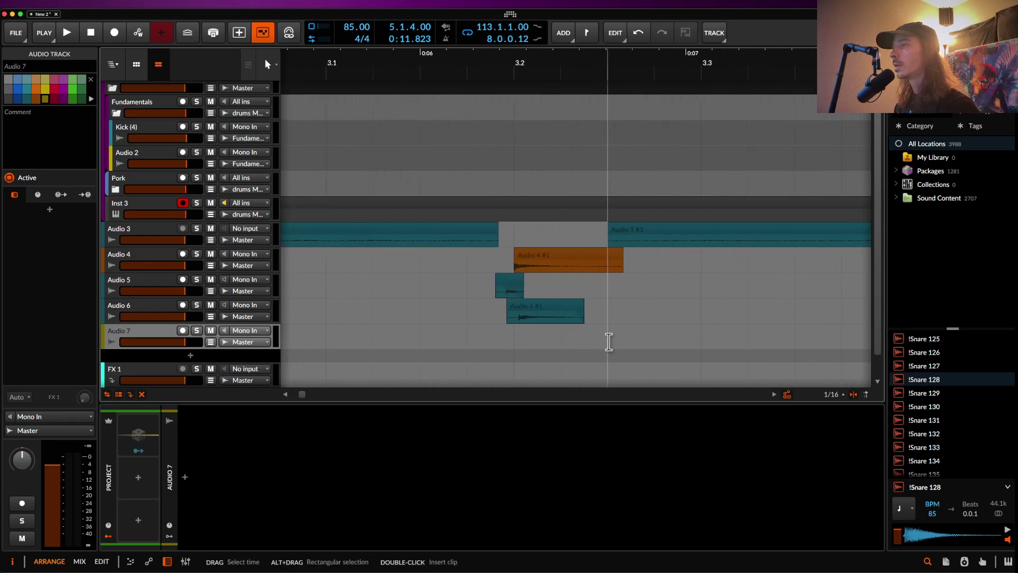
click(503, 344)
key(super+v)
Move the Audio 7 clip to 3.1.4.25 and shorten it to 0.0.1.10 with a 0.0.0.43 fade-out
drag(583, 335, 529, 336)
key(space)
scroll(492, 337, down, 2)
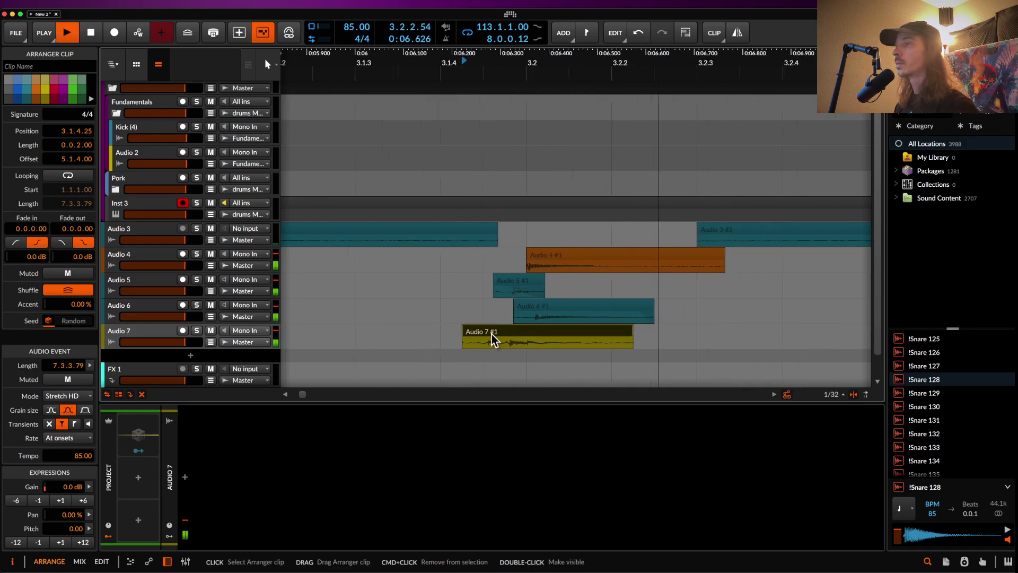
scroll(526, 326, up, 3)
key(space)
drag(695, 337, 557, 339)
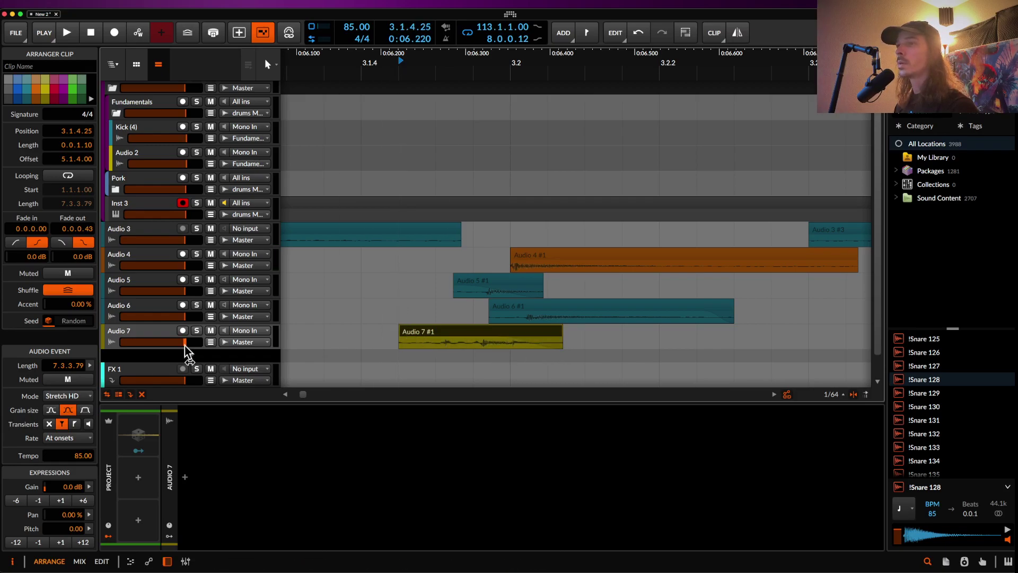
Insert the Pro-Q 3 equalizer on the Audio 7 track
click(173, 473)
click(184, 477)
text(PRO)
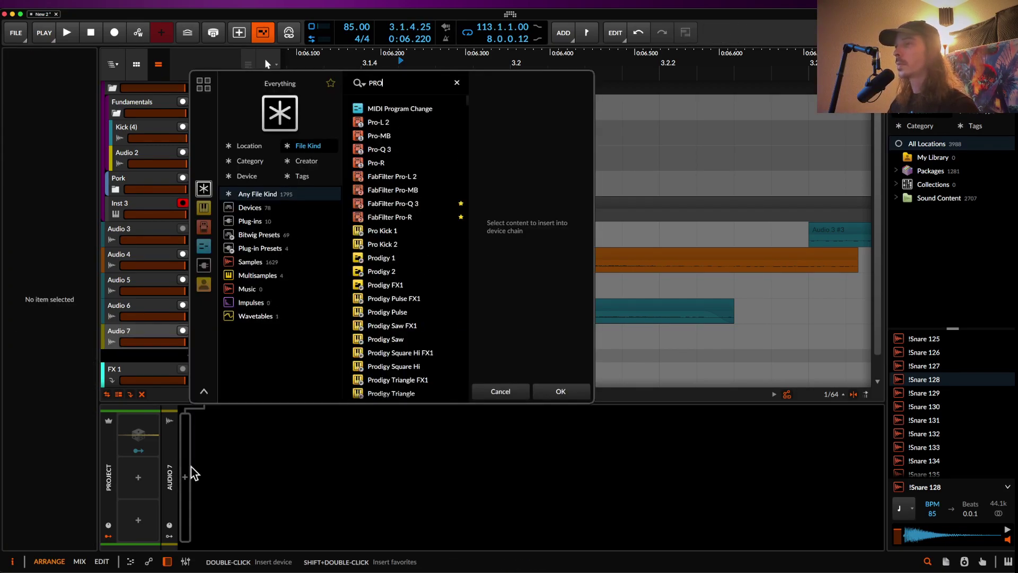
click(377, 149)
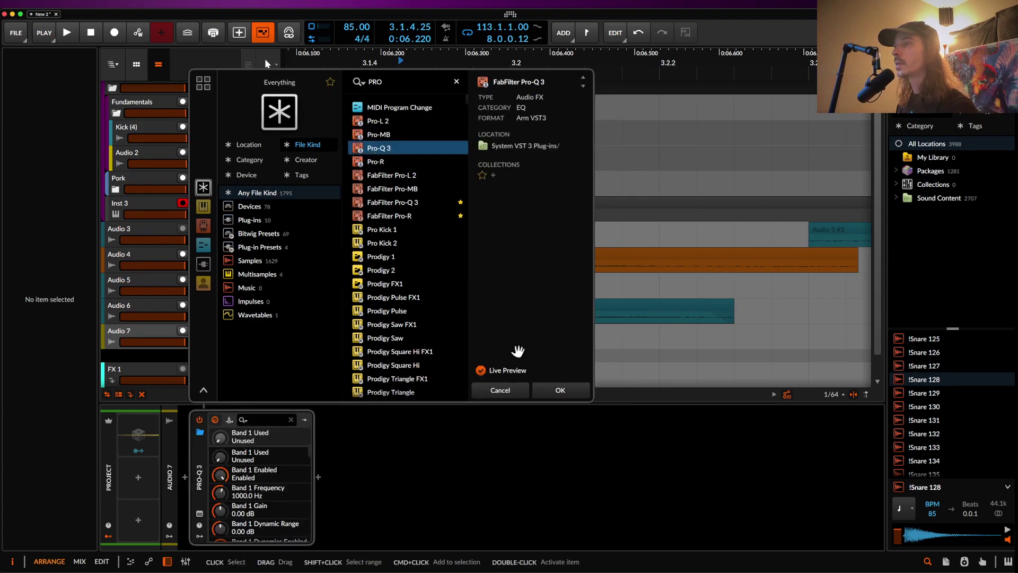
click(552, 392)
Create a low cut at 1622.9 Hz with Q 0.314 in Pro-Q 3 on Audio 7 and audition the filtered layers
drag(249, 259, 447, 271)
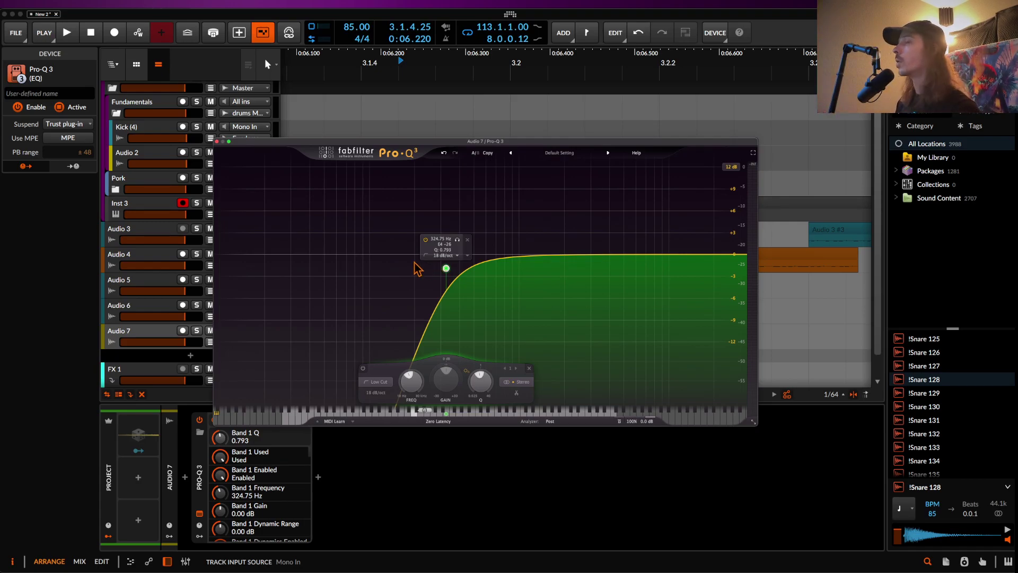
drag(446, 268, 553, 326)
key(space)
key(space)
key(space)
key(space)
click(217, 141)
key(space)
scroll(566, 318, down, 5)
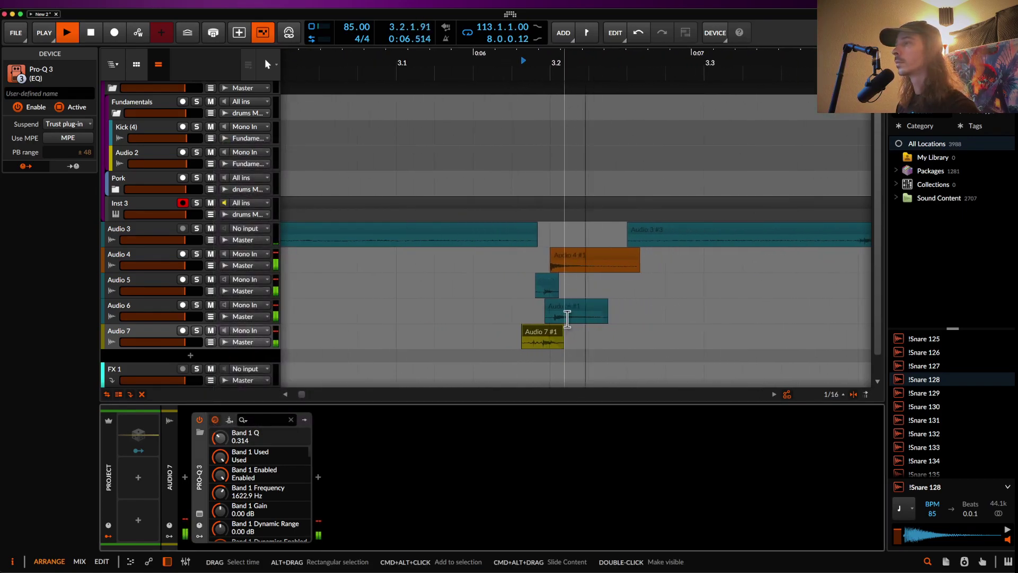
key(space)
Search the sample library for "foley" and preview Foley_Matches_UPS_02 and Foley -Foley
scroll(565, 319, right, 3)
scroll(552, 322, up, 1)
scroll(322, 329, down, 2)
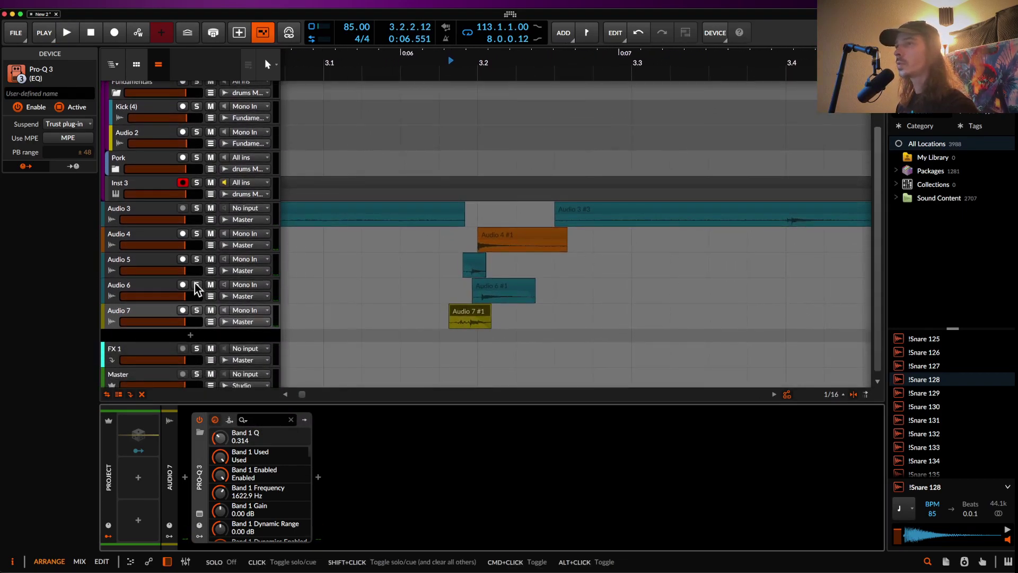
click(942, 94)
text(foley)
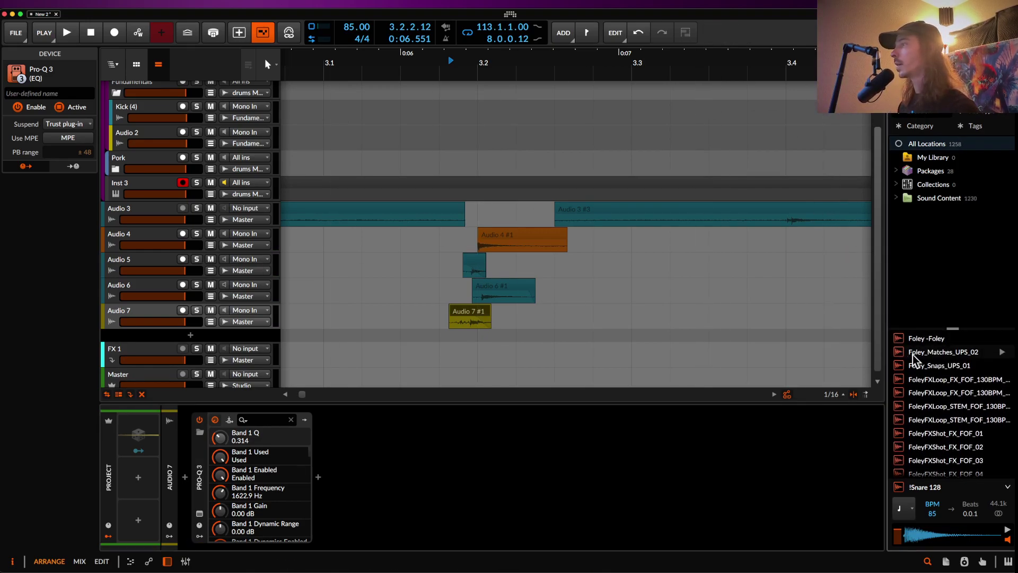
click(912, 352)
click(926, 341)
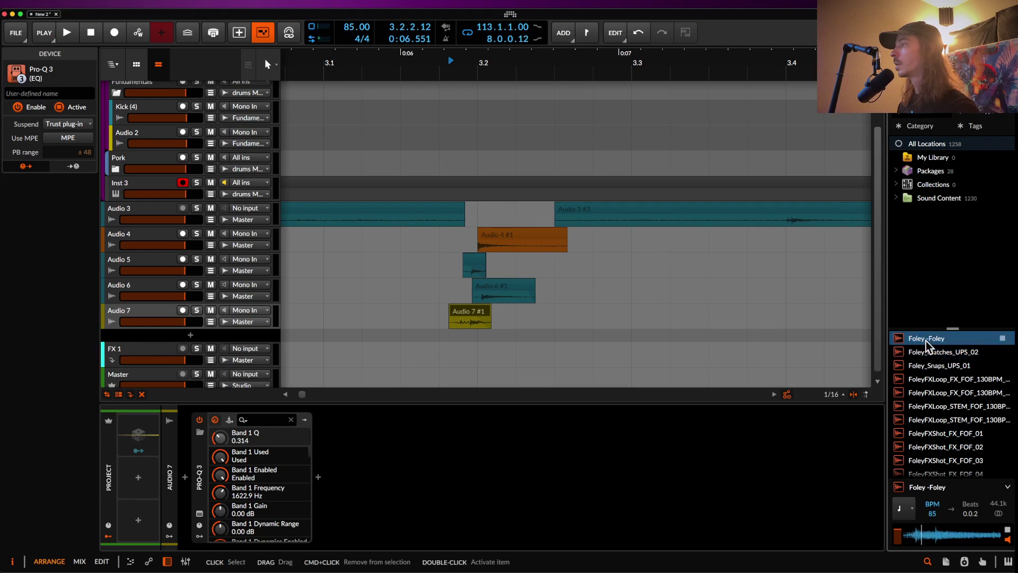
Place the Foley -Foley sample on a new track below Audio 7, starting at 3.2.1.00 with offset 1.1.1.81 and length 0.0.1.73
drag(930, 345, 456, 348)
scroll(538, 334, up, 5)
drag(392, 341, 473, 349)
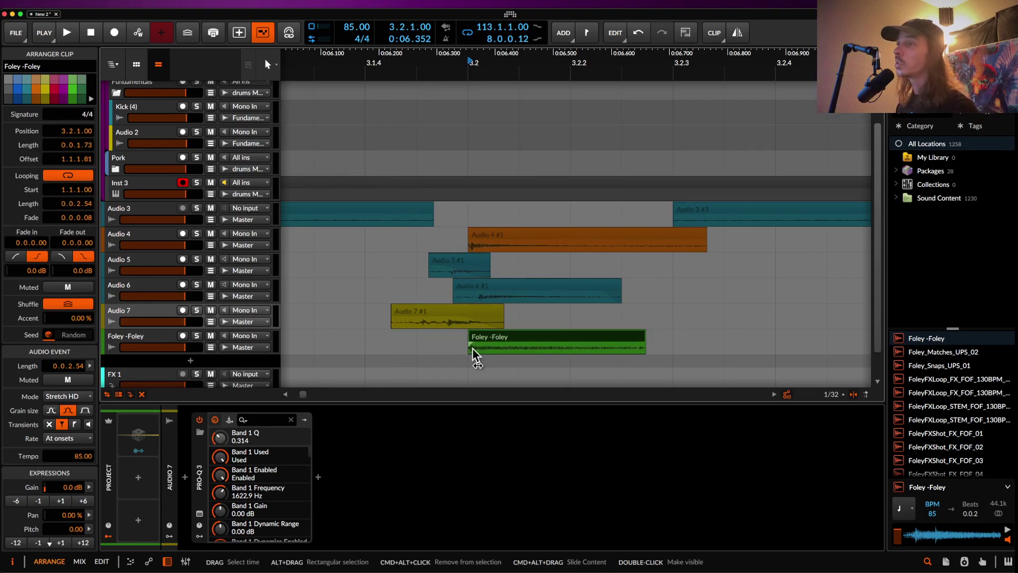
Trim the foley clip to length 0.0.1.69 with a 0.0.0.31 fade-in and 0.0.1.37 fade-out, and replay all layers
scroll(509, 345, down, 2)
click(437, 314)
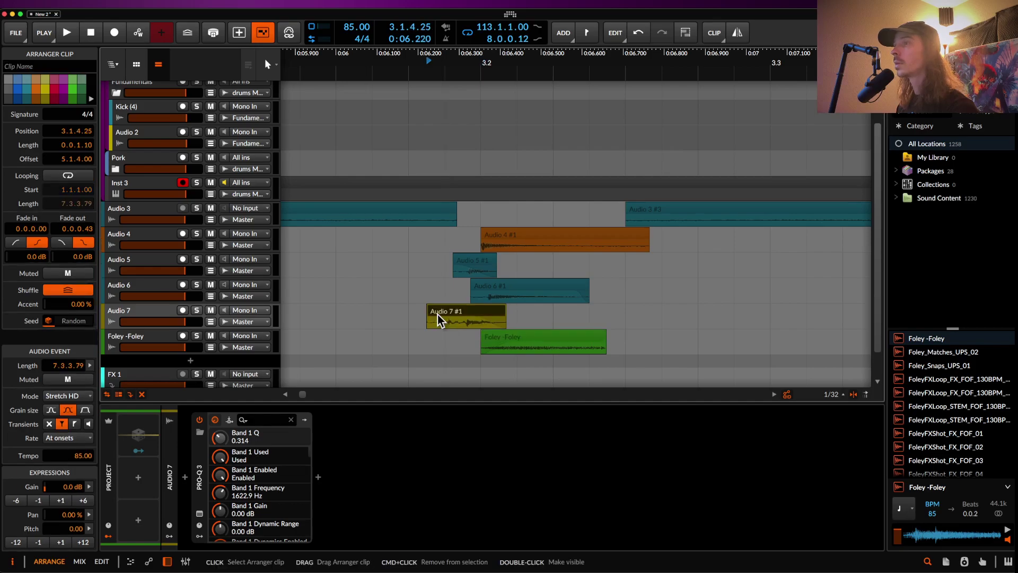
scroll(438, 314, down, 2)
click(583, 342)
mouse_move(596, 339)
mouse_down()
mouse_move(635, 339)
mouse_move(575, 342)
mouse_up()
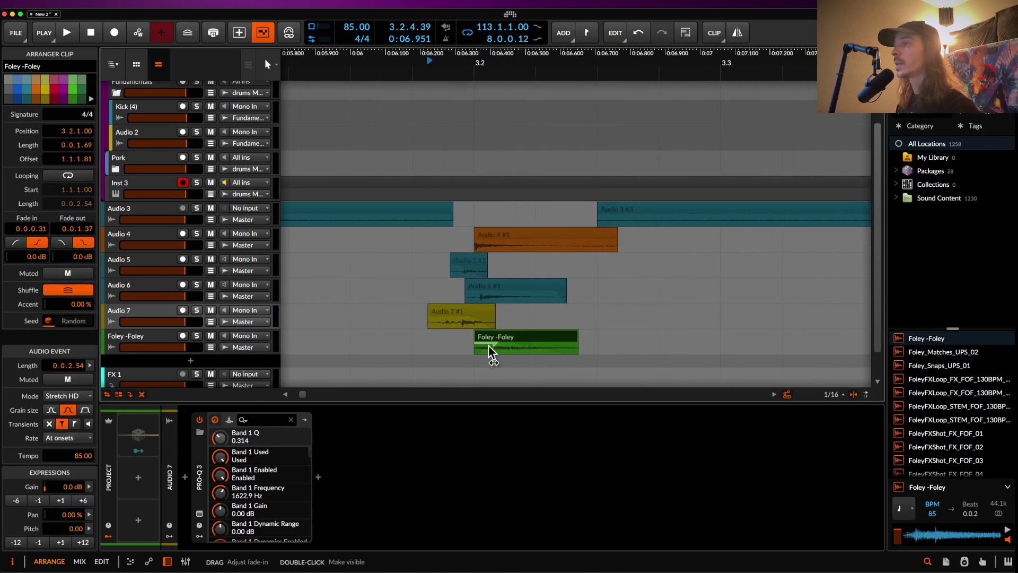
click(439, 313)
scroll(439, 313, down, 2)
key(space)
key(space)
Raise the foley clip's pitch to 12.00 and replay the layers from the start of the Audio 7 clip
click(489, 338)
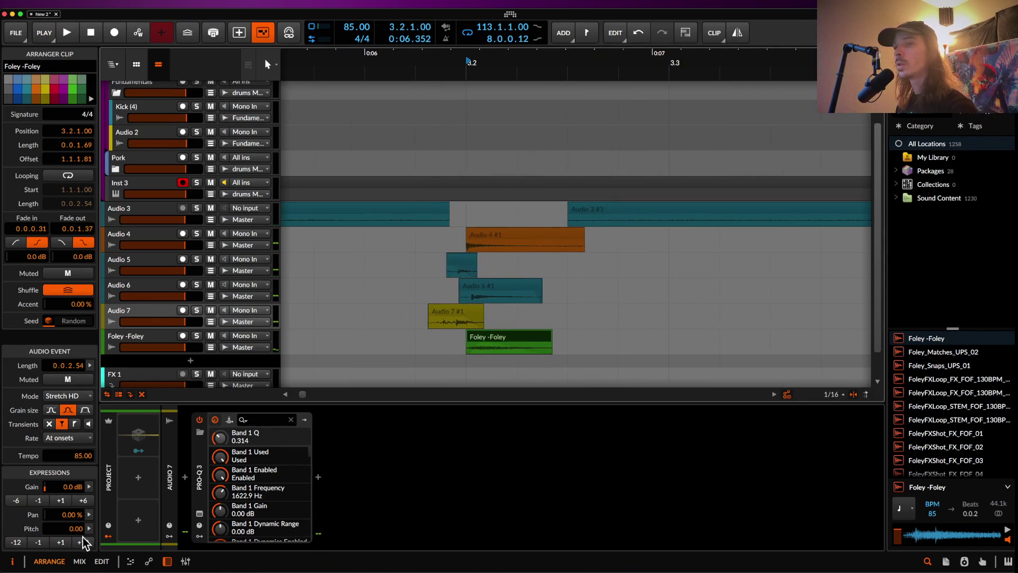
key(space)
key(space)
key(space)
key(space)
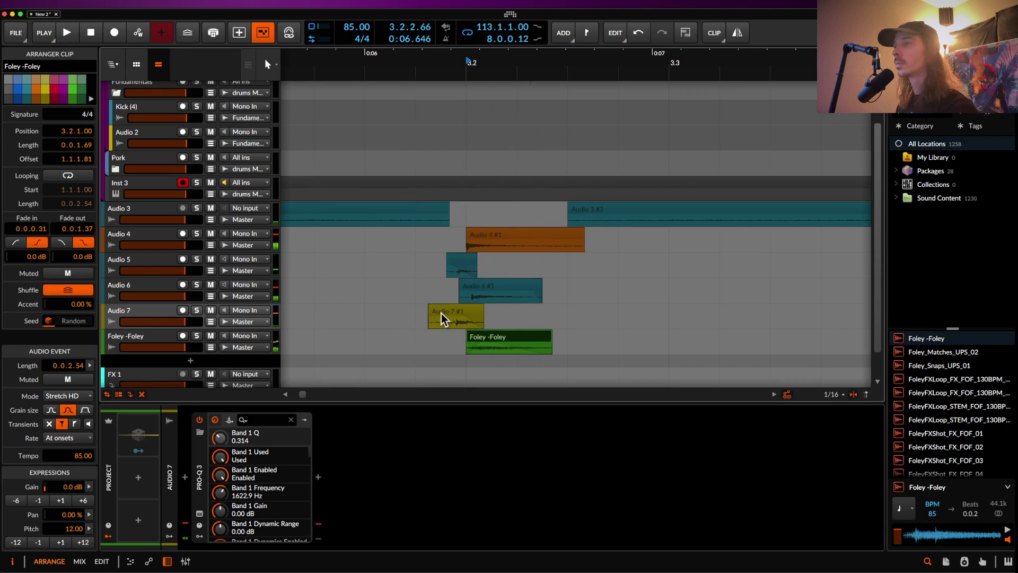
click(440, 313)
key(space)
key(space)
Move the foley clip earlier so it starts together with the Audio 6 clip, and replay the layers
scroll(469, 322, up, 5)
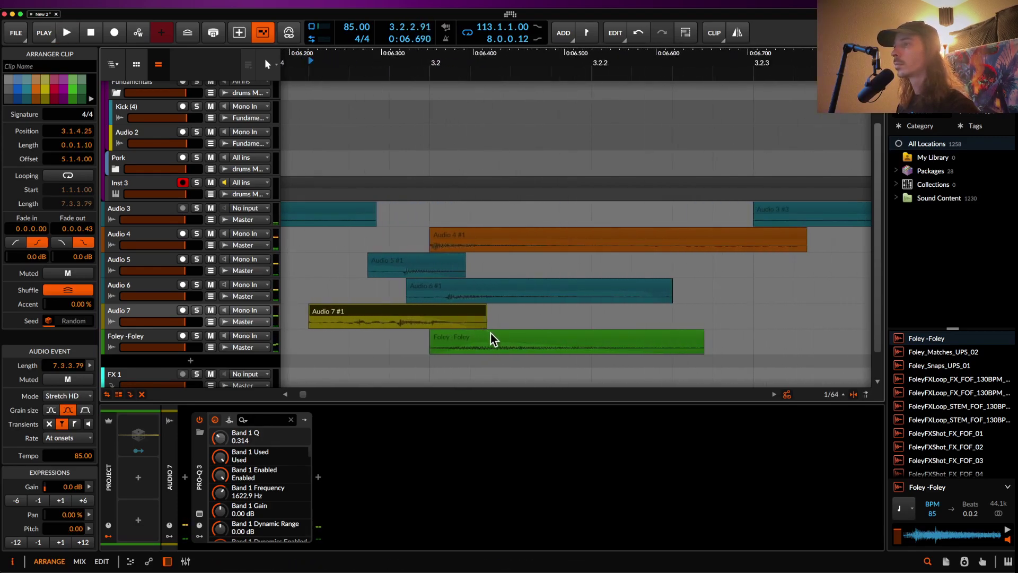
click(472, 341)
click(352, 315)
key(space)
scroll(349, 315, down, 2)
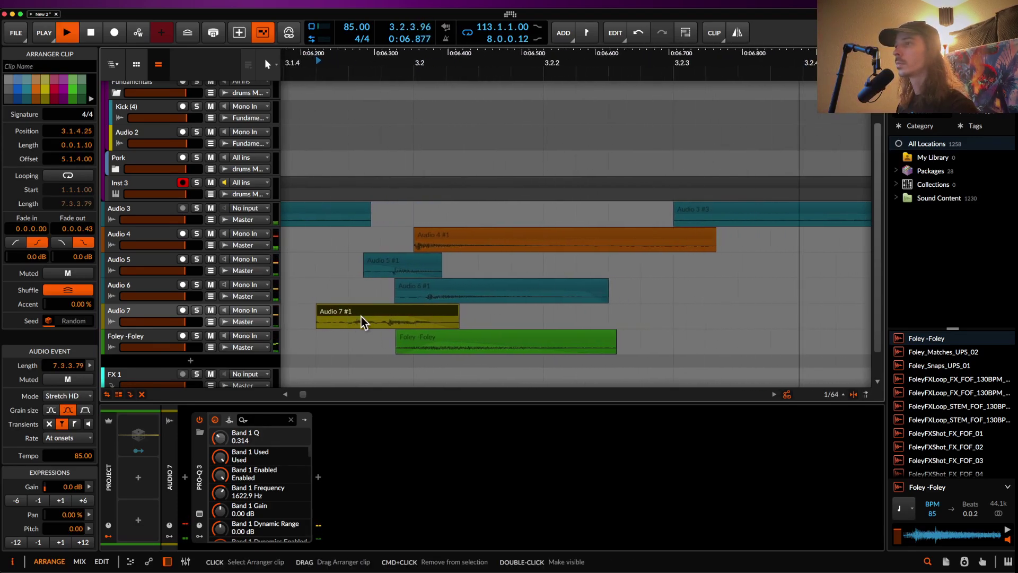
key(space)
Shift the foley clip to start slightly before the Audio 6 clip and replay the full stack from the Audio 7 clip
drag(437, 338, 410, 340)
click(341, 310)
key(space)
scroll(341, 311, down, 1)
scroll(341, 311, down, 5)
key(space)
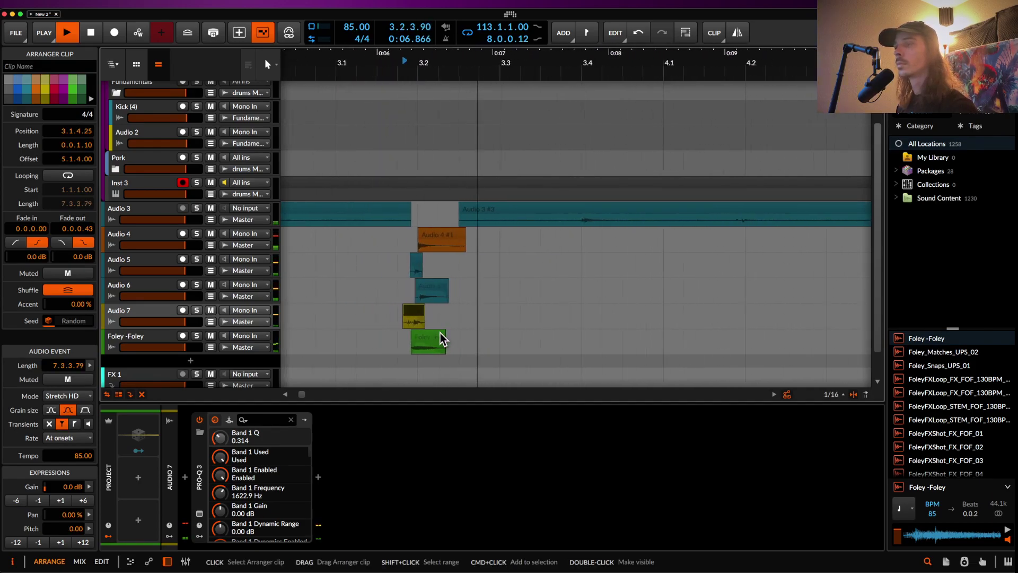
Extend the foley clip to a length of 0.0.3.34 and replay the layers from the Audio 7 clip
drag(445, 339, 480, 337)
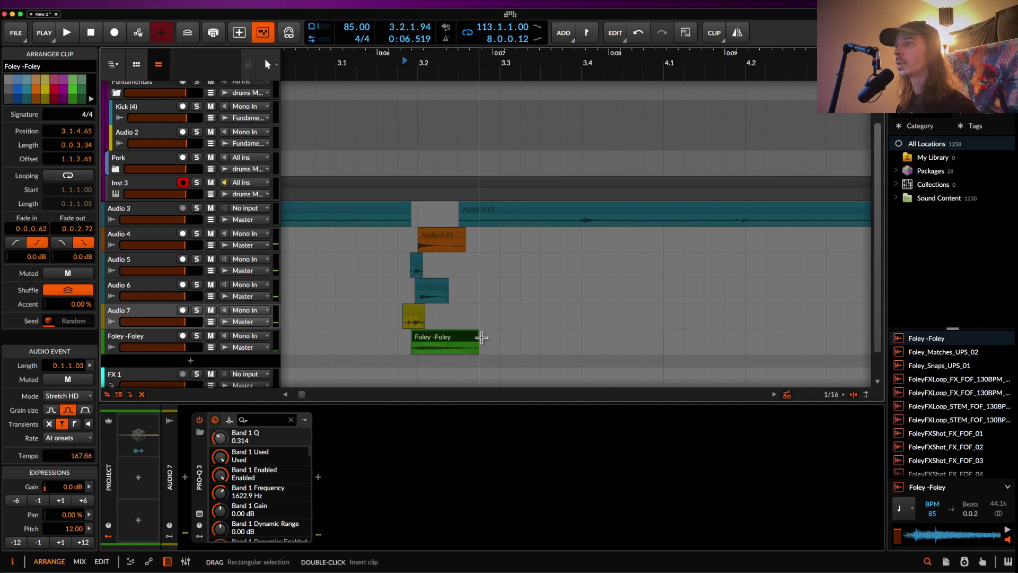
click(408, 310)
key(space)
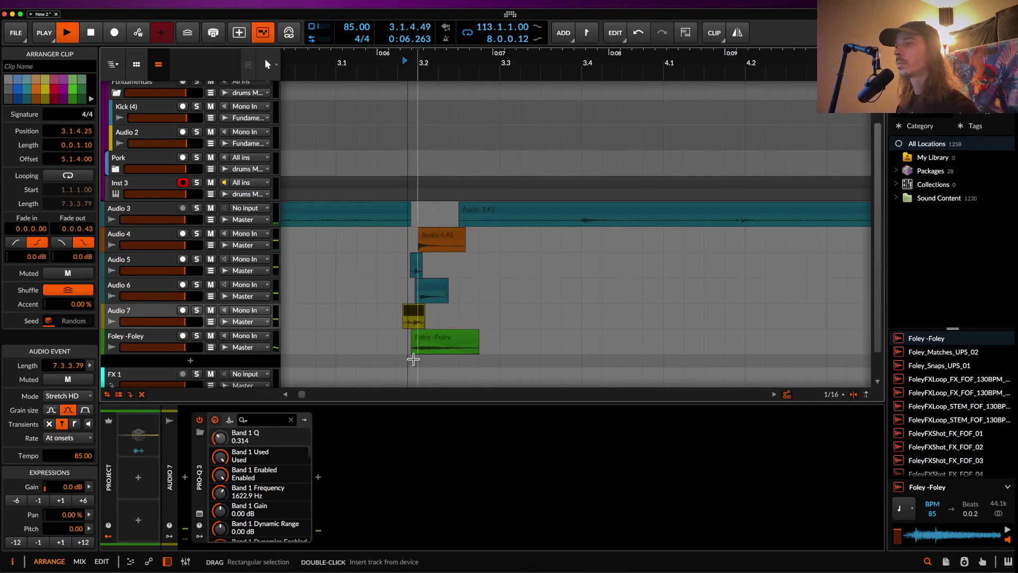
Set the Audio 7 clip's stretch mode to Elastique Pro and play the layers from 3.1.4.00
click(69, 395)
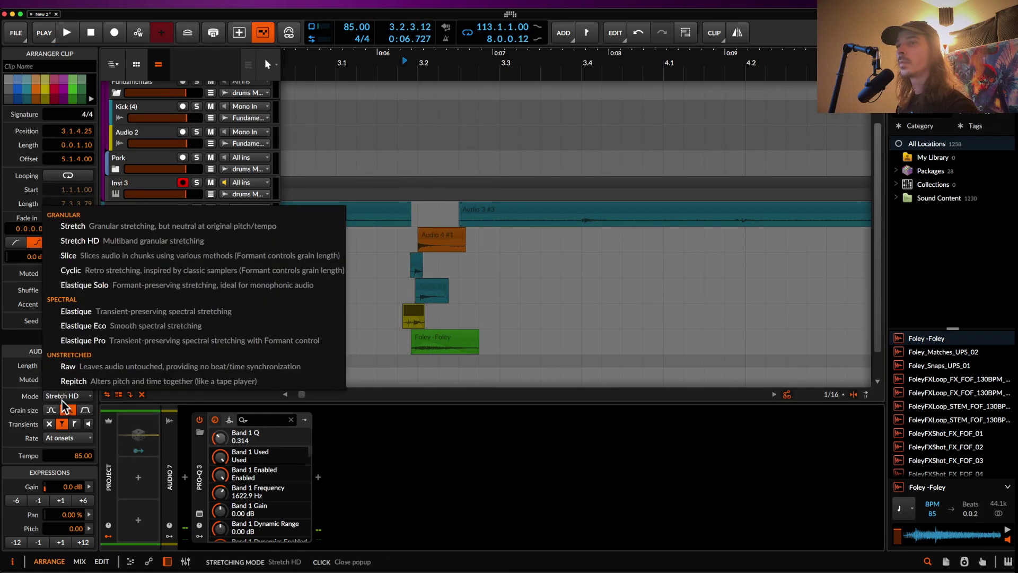
click(80, 342)
click(397, 305)
key(space)
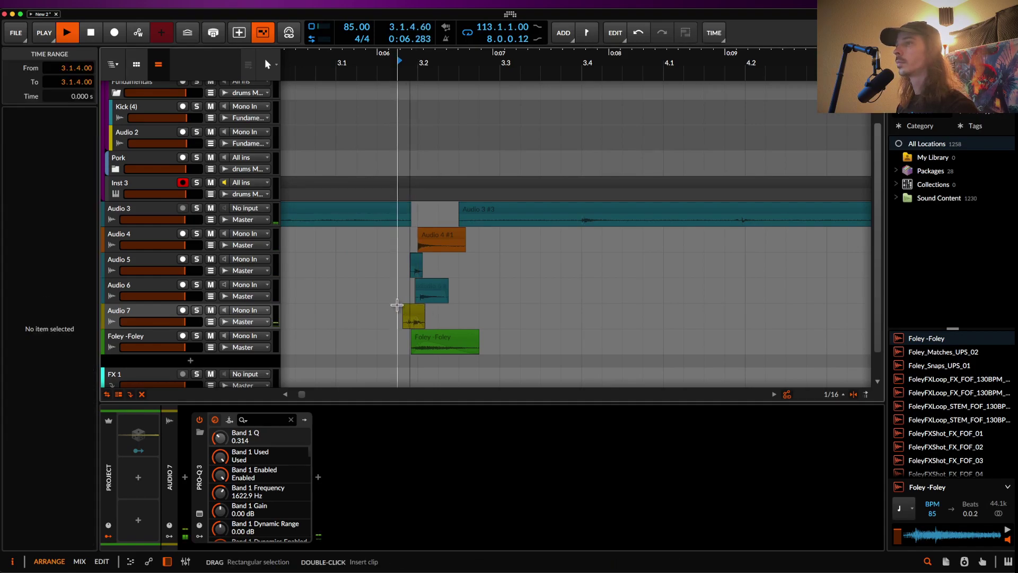
Set the foley clip's stretch mode to Elastique Pro and replay the layers from its start
click(437, 345)
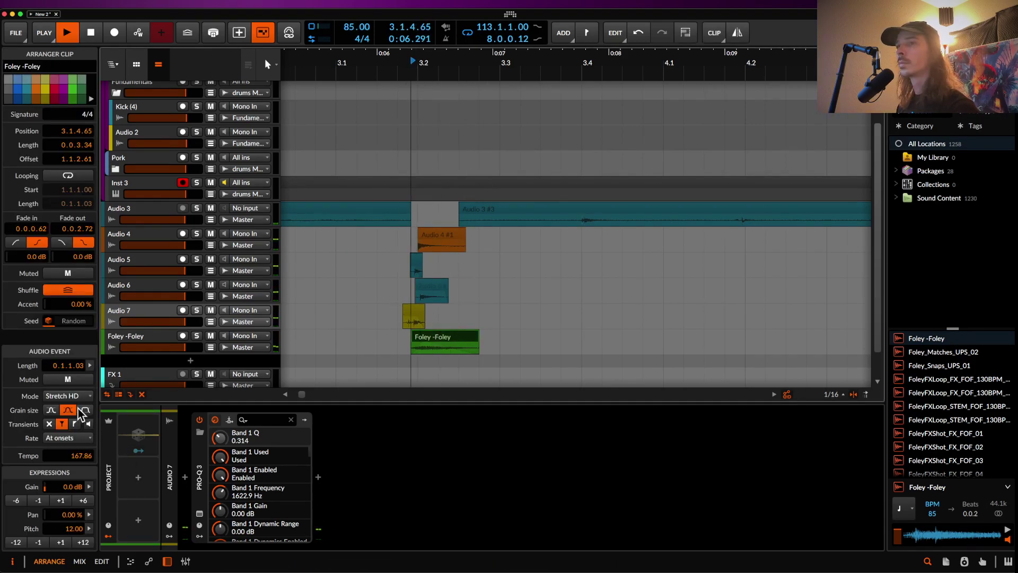
key(space)
click(67, 397)
click(82, 345)
key(space)
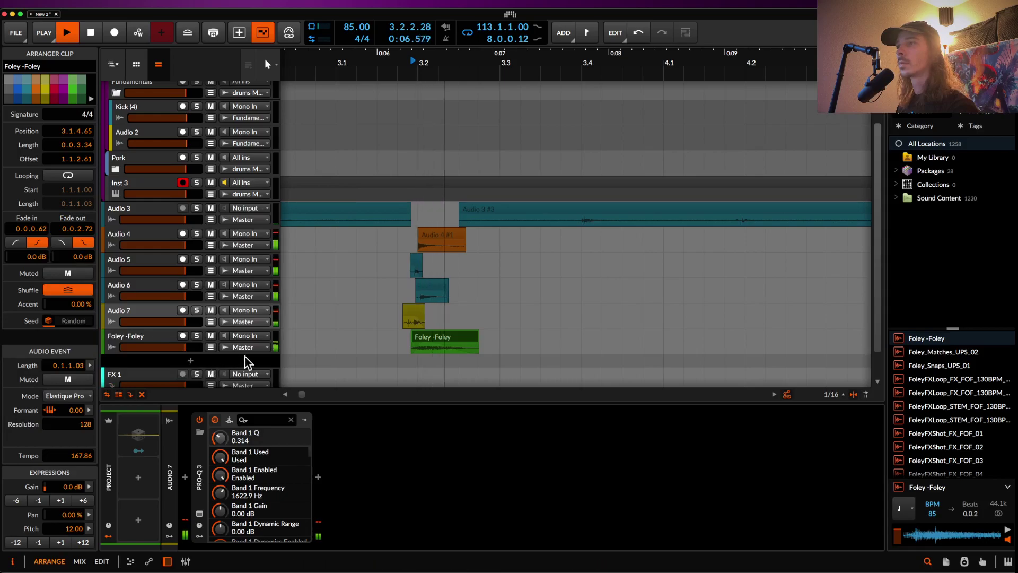
Raise the foley clip's formant to 24.00 and replay the layers
drag(69, 411, 70, 360)
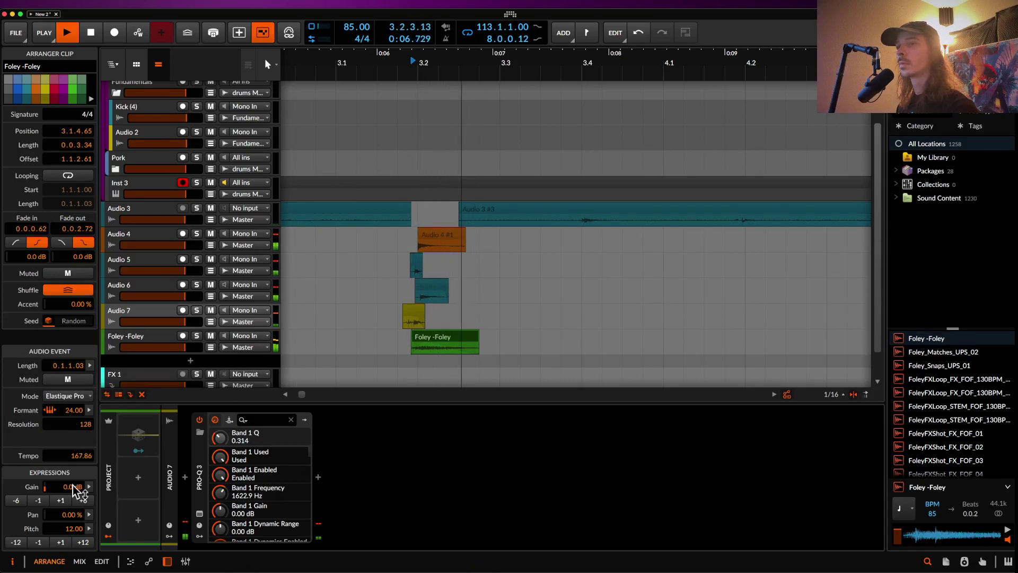
key(space)
key(space)
Set the foley clip's gain to -8.0 dB while replaying the layers
click(83, 502)
key(space)
click(38, 503)
click(38, 502)
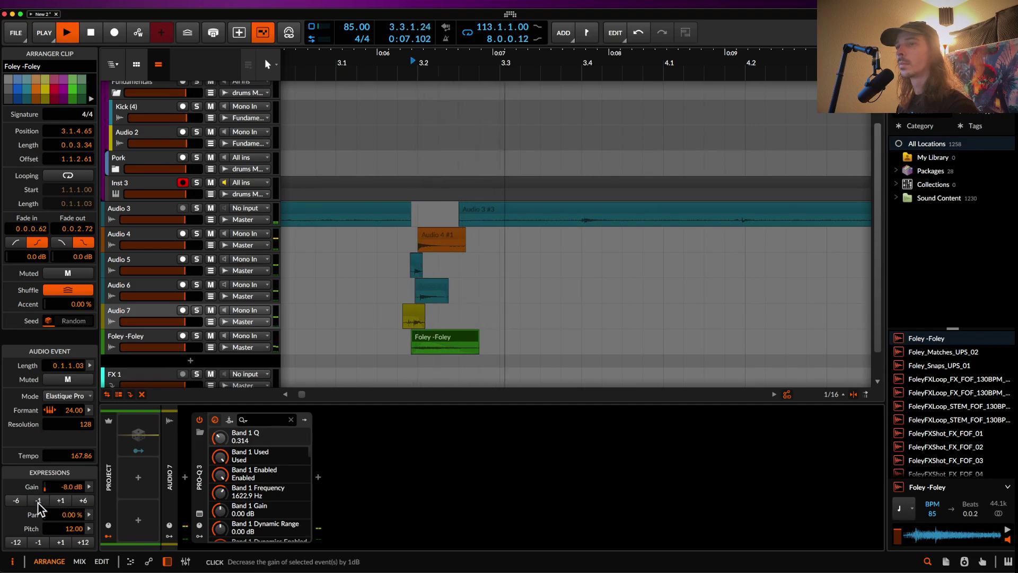
Reset the foley clip's formant to 0.00 and replay the layers several times
double_click(71, 412)
key(space)
key(space)
key(space)
key(space)
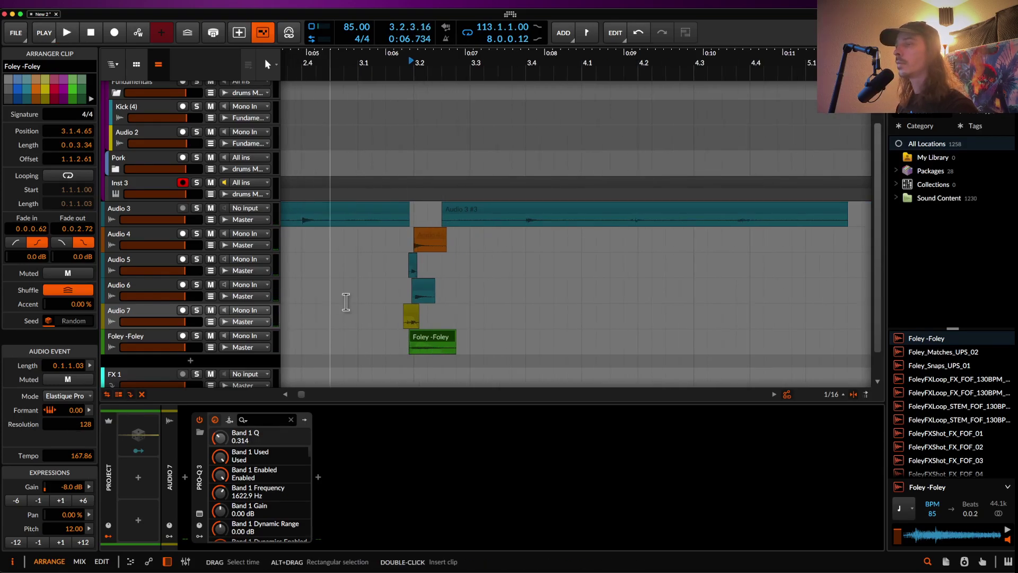
Group the tracks from Audio 4 through Foley -Foley and collapse the new group
scroll(366, 260, up, 3)
click(148, 238)
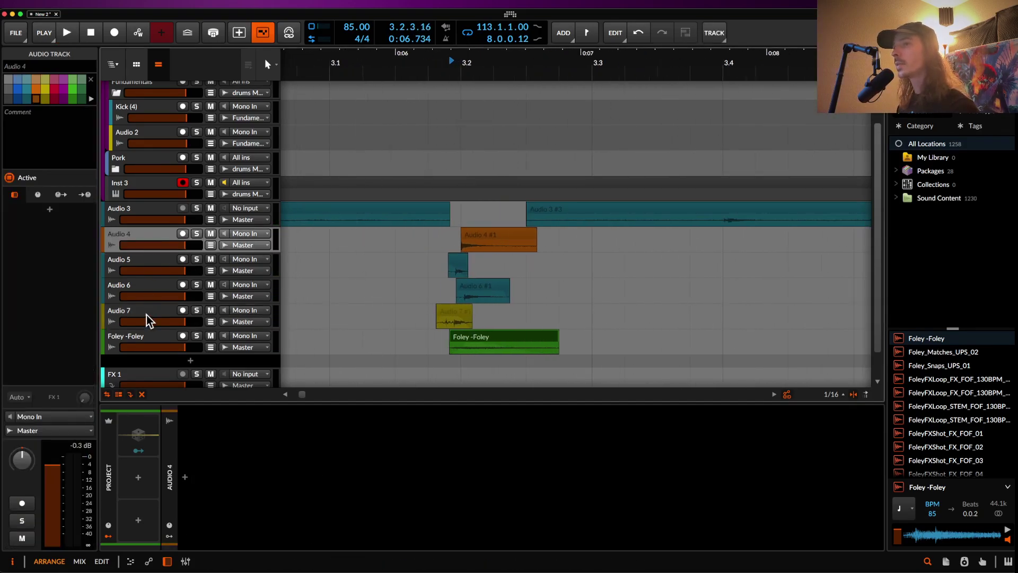
shift+click(146, 336)
key(super+g)
click(112, 243)
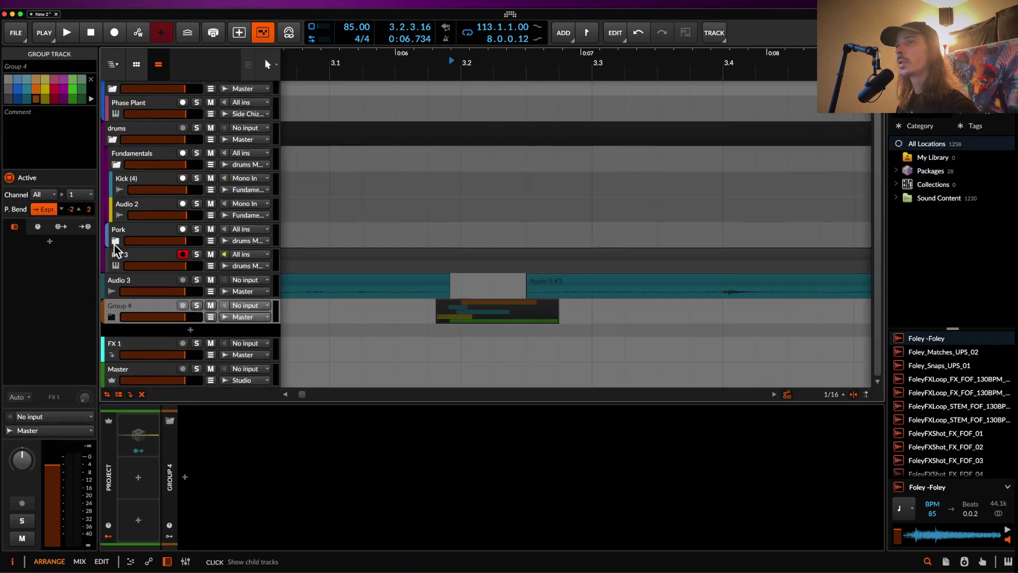
Insert the Pro-Q 3 equalizer on the new group track and play the layered hit through it
click(185, 477)
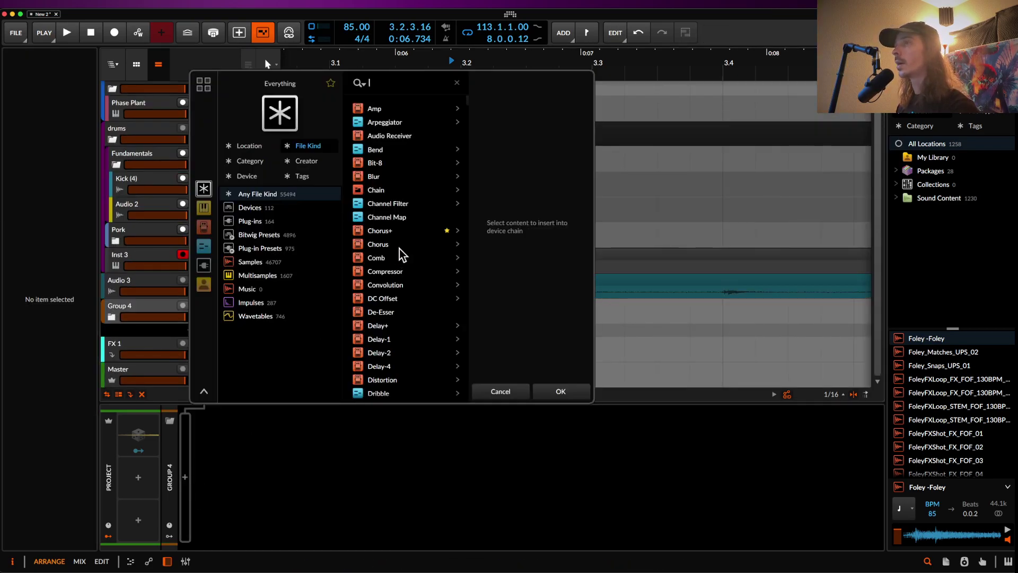
text(PRO)
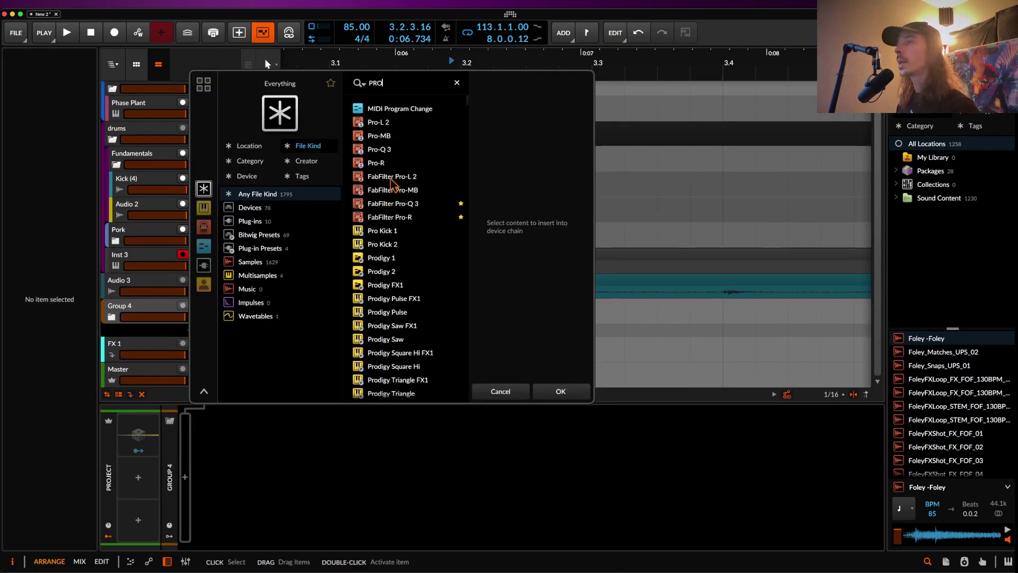
click(379, 152)
click(542, 390)
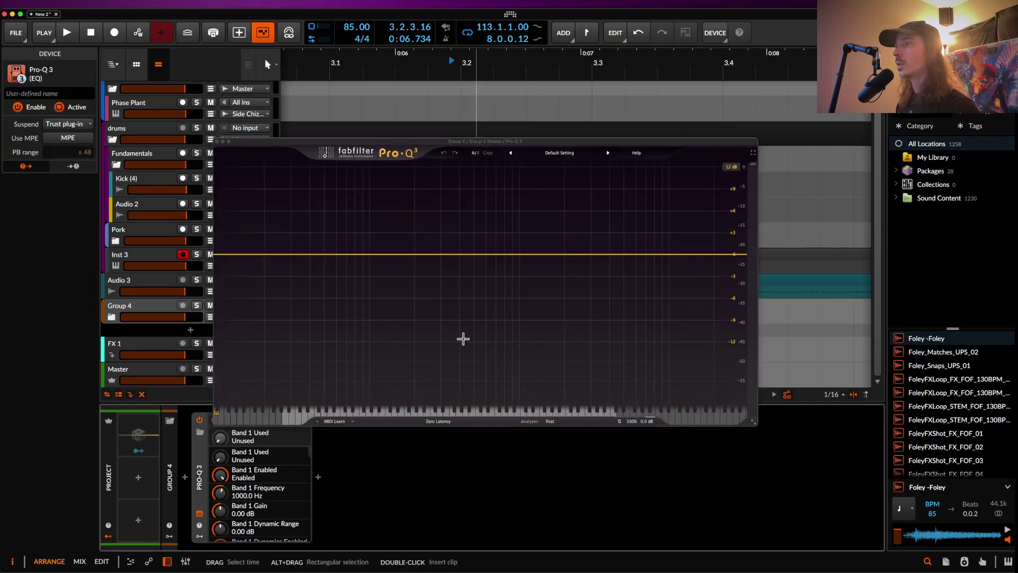
key(space)
key(space)
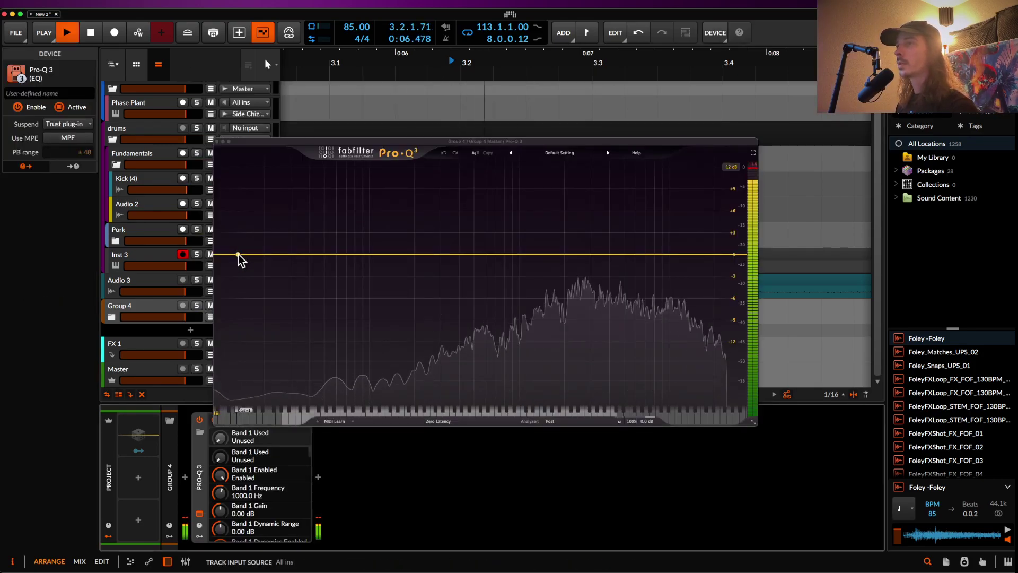
Add a low-cut band at about 379 Hz with a 24 dB/oct slope in Pro-Q 3, check it by playback, and close the plug-in window
click(237, 255)
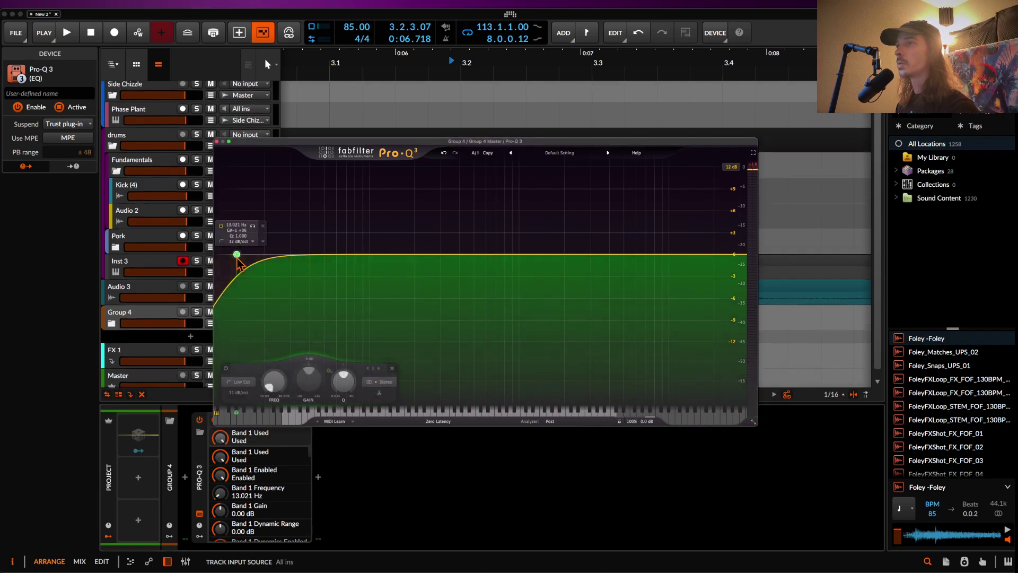
drag(237, 255, 456, 254)
scroll(465, 259, down, 2)
key(space)
key(space)
key(space)
key(space)
key(space)
scroll(528, 258, up, 3)
key(space)
key(space)
key(space)
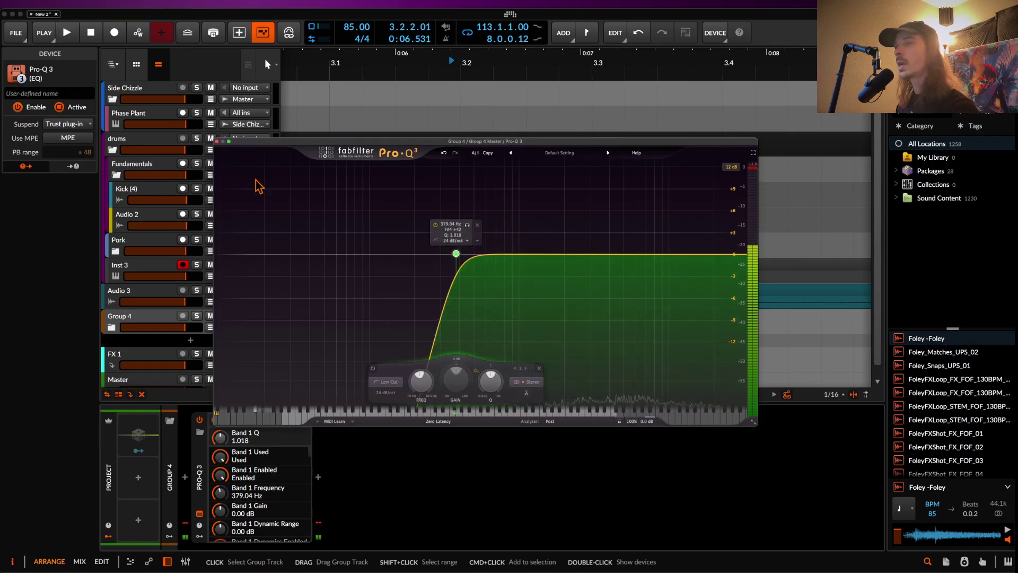
click(216, 142)
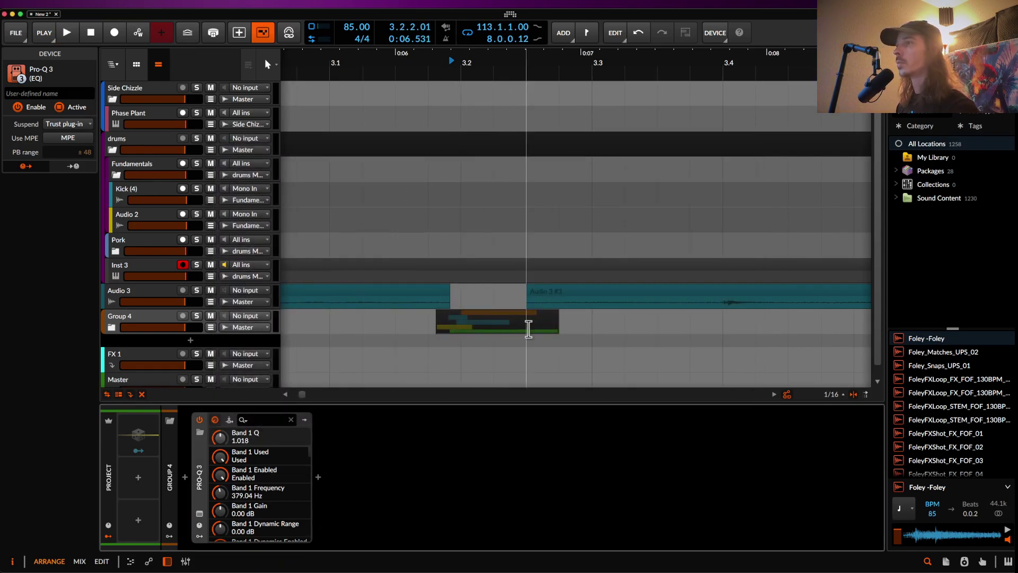
Audition the grouped layers repeatedly from the start of the group's clips
click(493, 315)
key(space)
key(space)
key(space)
key(space)
Expand the group, set the foley clip to pitch 0.00 and Stretch HD mode, and replay the layers
click(112, 327)
scroll(371, 339, down, 3)
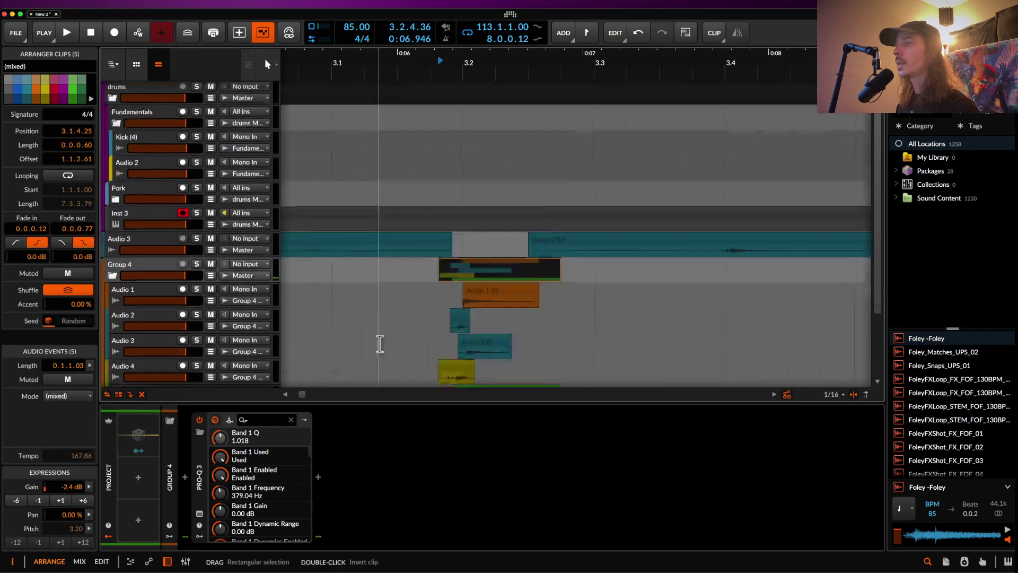
click(471, 316)
key(space)
key(space)
click(58, 398)
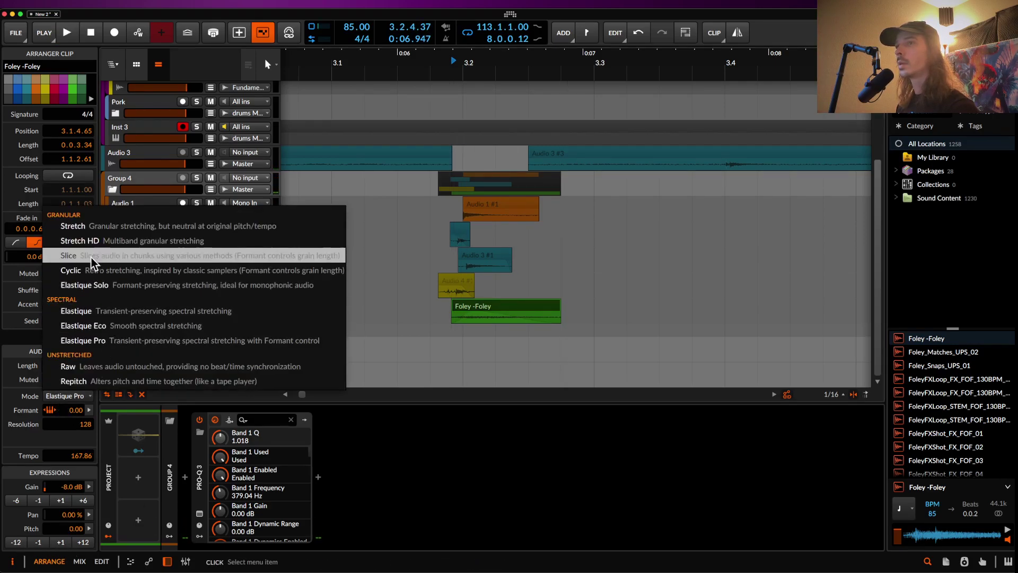
click(88, 241)
key(space)
key(space)
Move the foley clip earlier to position 3.1.4.00 and replay the layers
drag(558, 306, 544, 306)
key(space)
key(space)
key(space)
scroll(436, 306, down, 3)
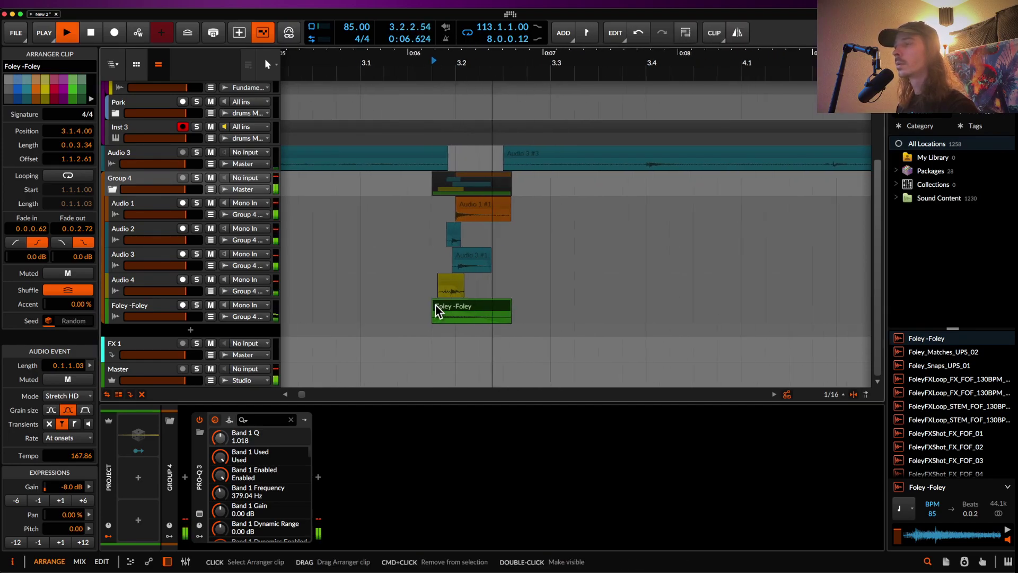
key(space)
Deactivate the Foley -Foley track and collapse Group 4
click(155, 305)
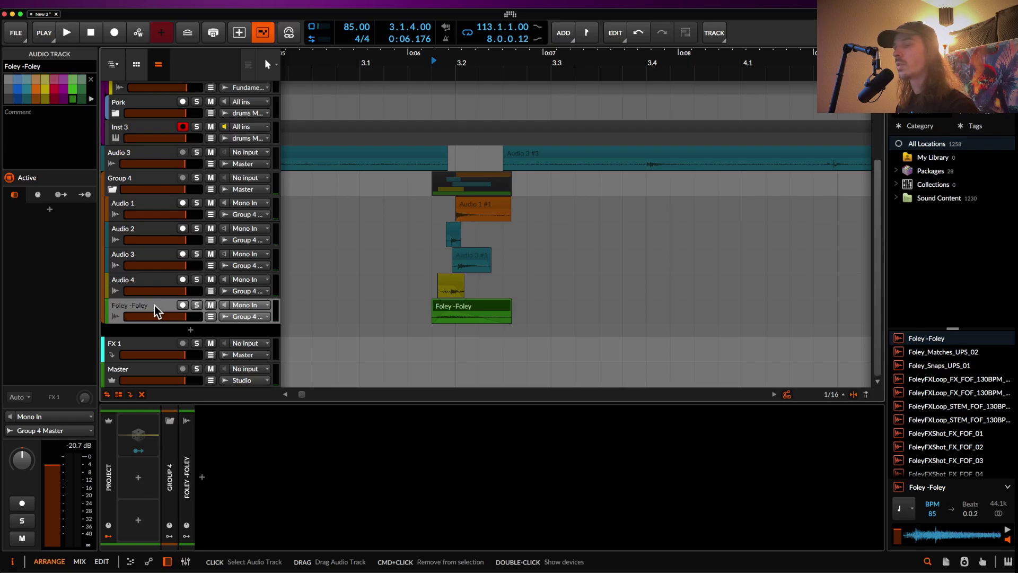
key(alt+a)
click(128, 182)
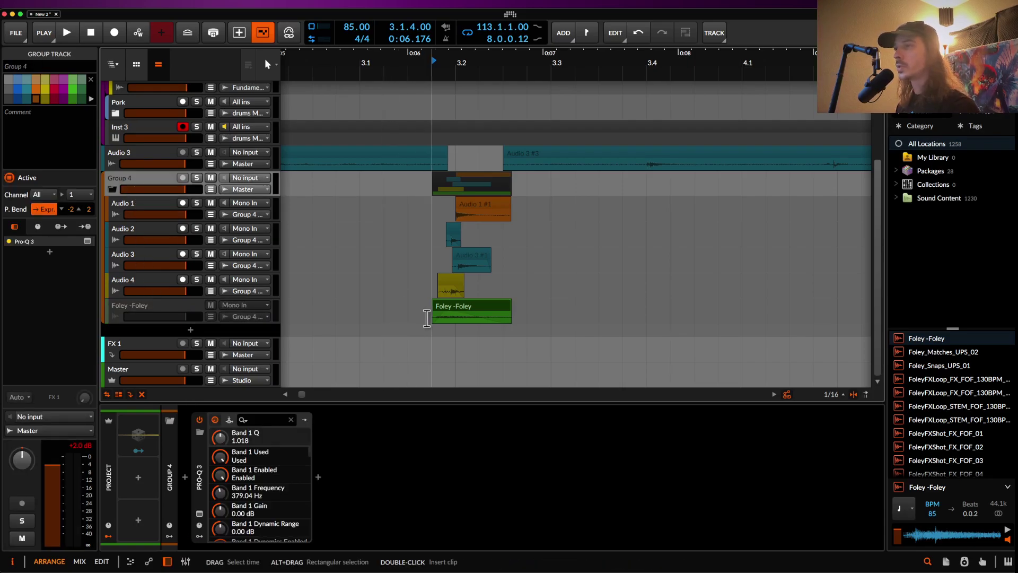
click(112, 189)
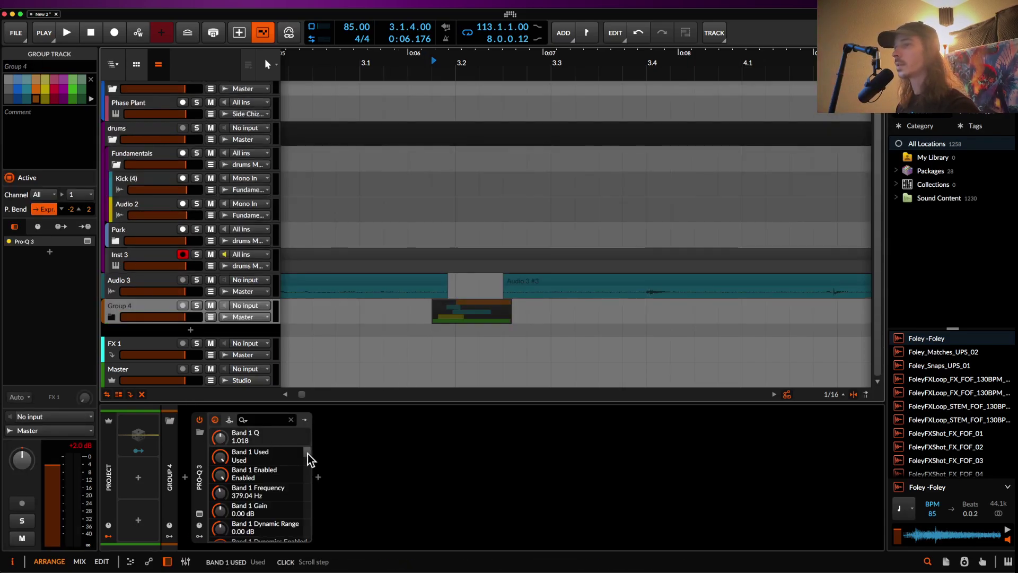
Insert FabFilter Saturn 2 after Pro-Q 3 on the group track
click(319, 477)
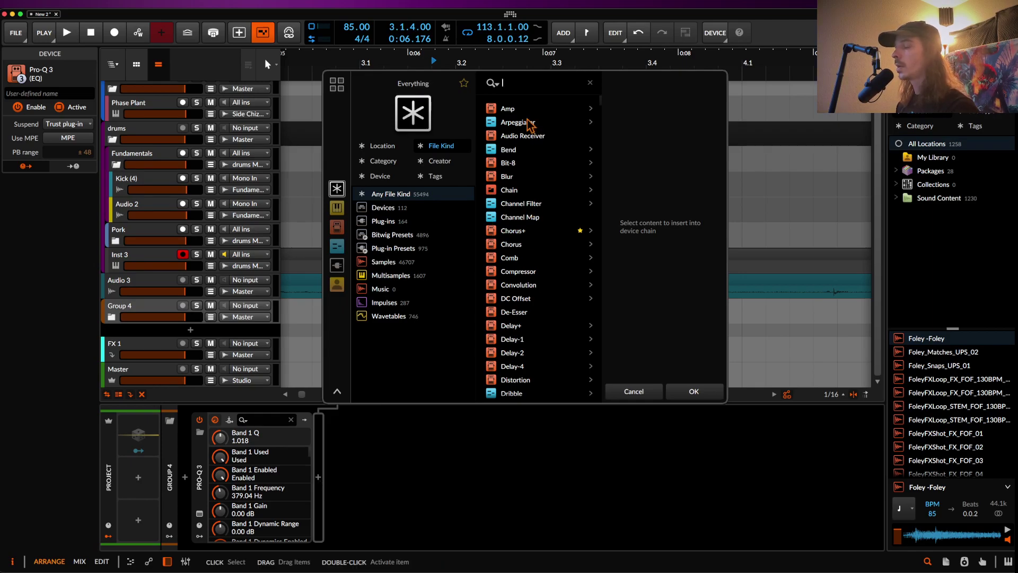
text(S)
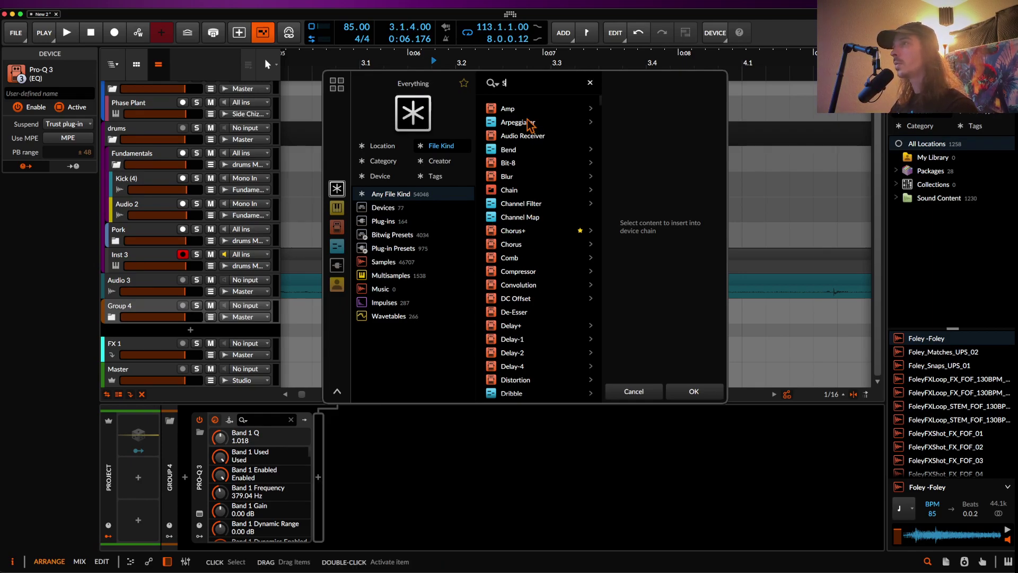
text(AT)
click(516, 164)
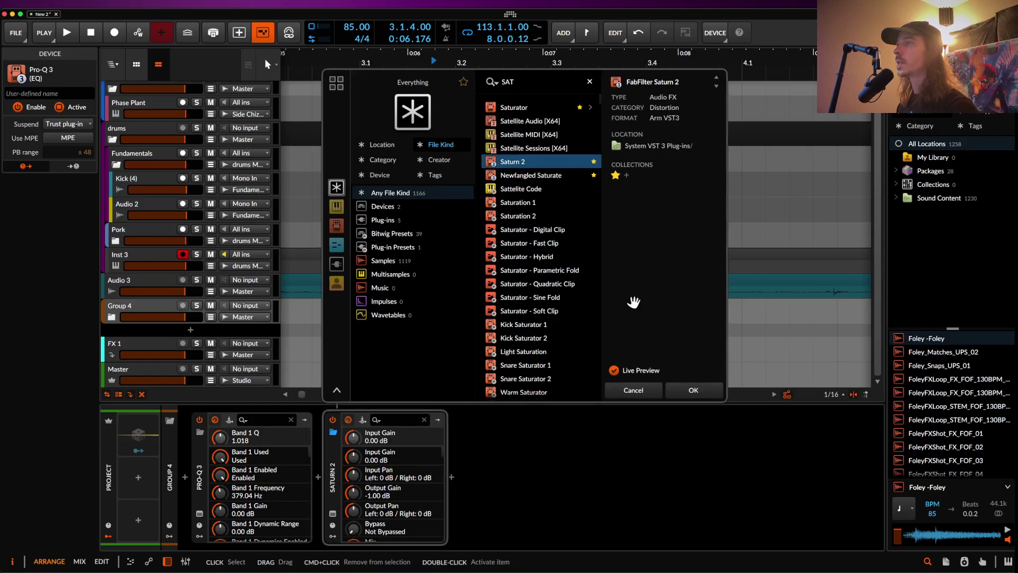
click(695, 391)
Load the SNARE MAKER preset in Saturn 2, audition the group through it, and close the plug-in window
click(594, 122)
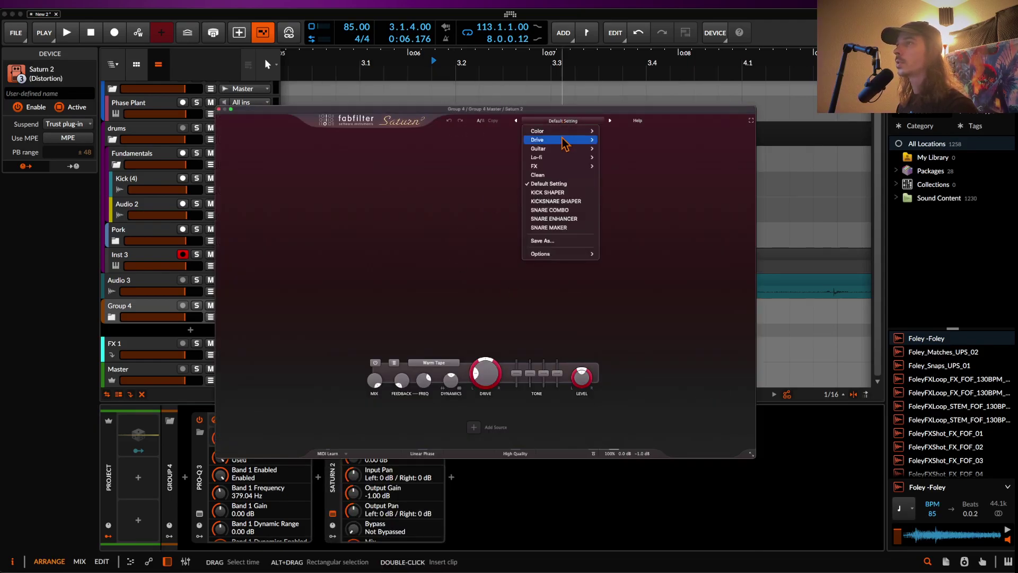
click(490, 226)
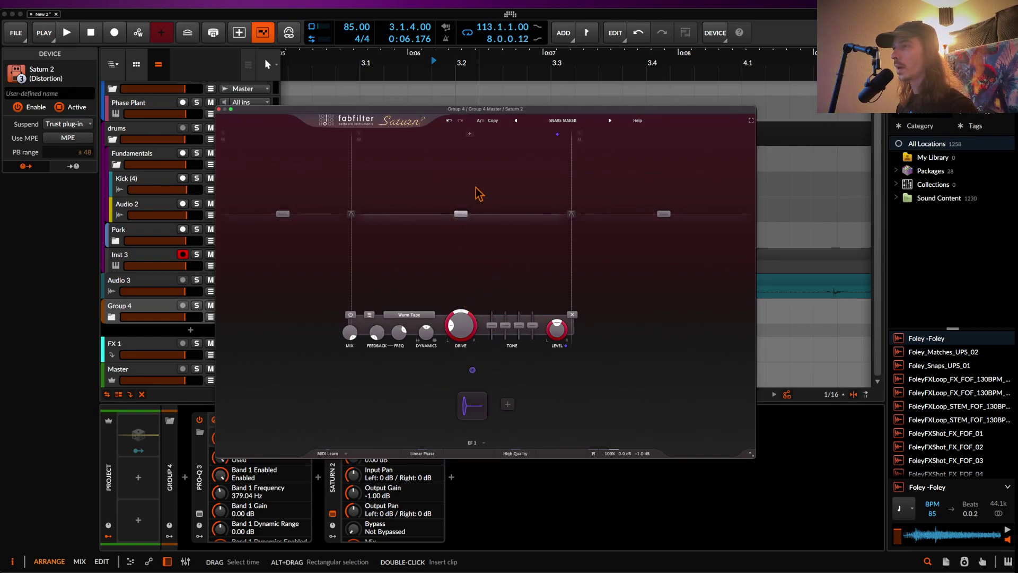
key(space)
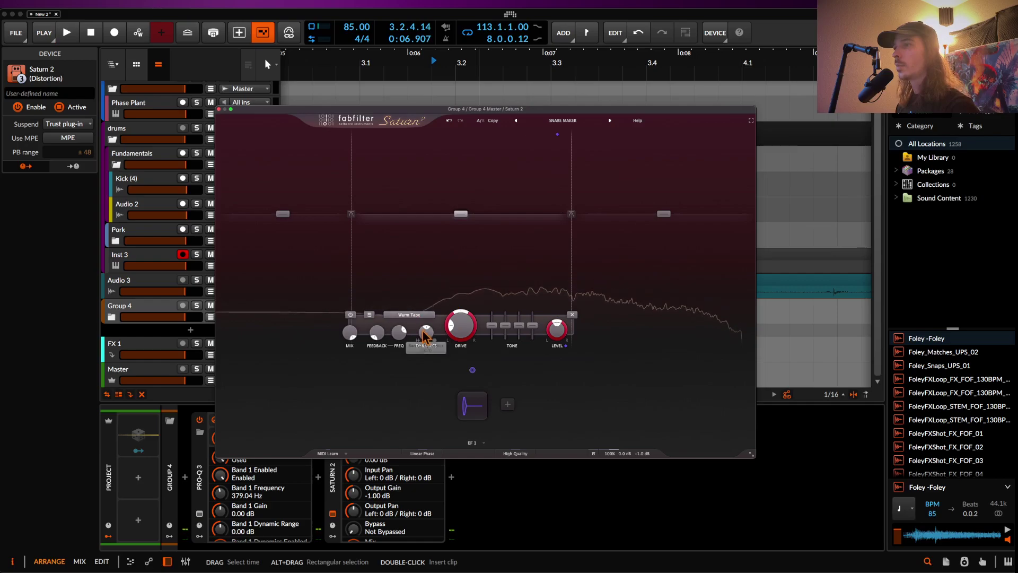
key(space)
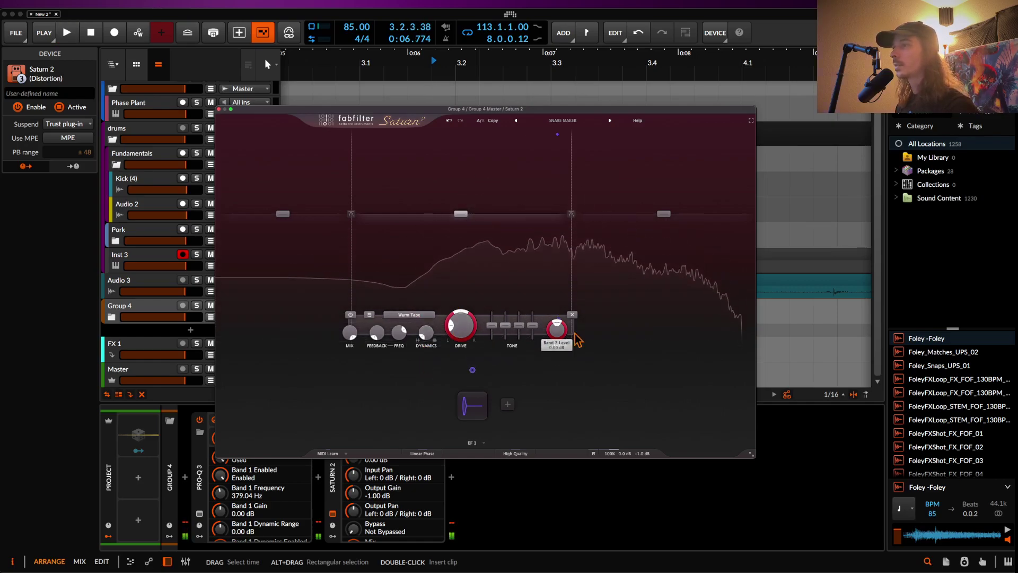
key(space)
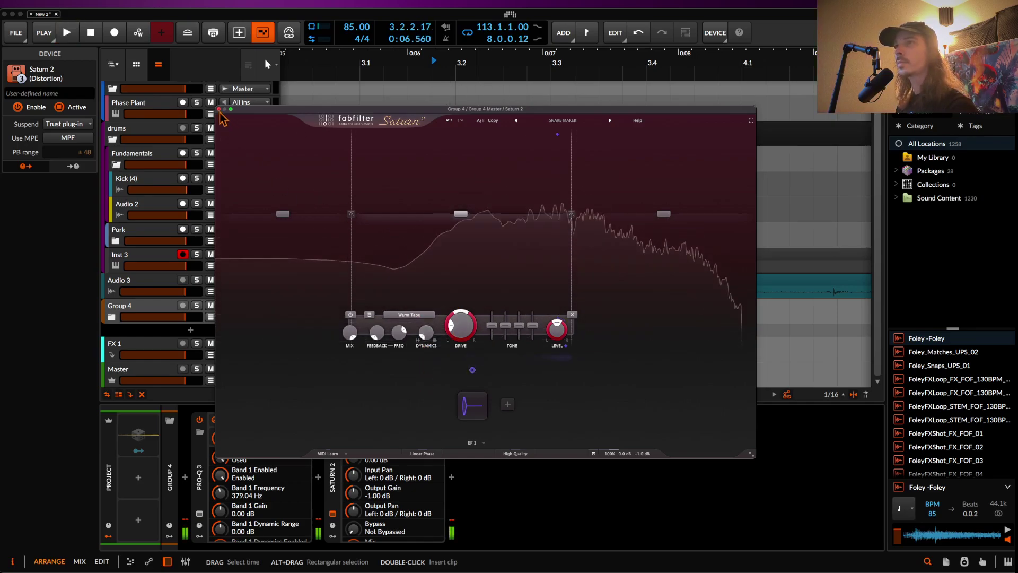
click(218, 109)
Insert The Glue compressor after Saturn 2 with threshold -15.7 dB, makeup 3.2 dB, attack 30 ms and release 1.2 s
click(451, 477)
text(THE)
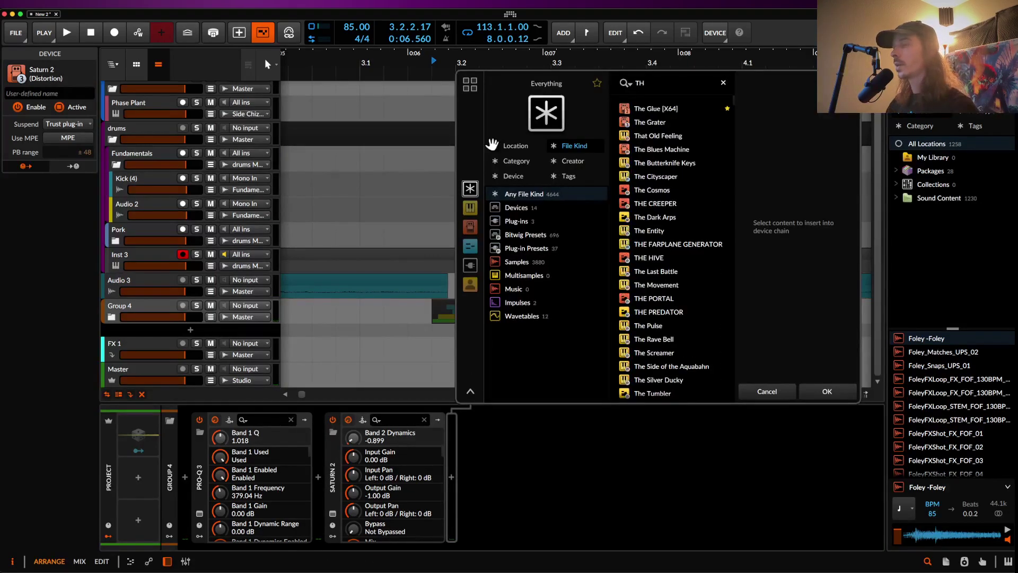
click(651, 109)
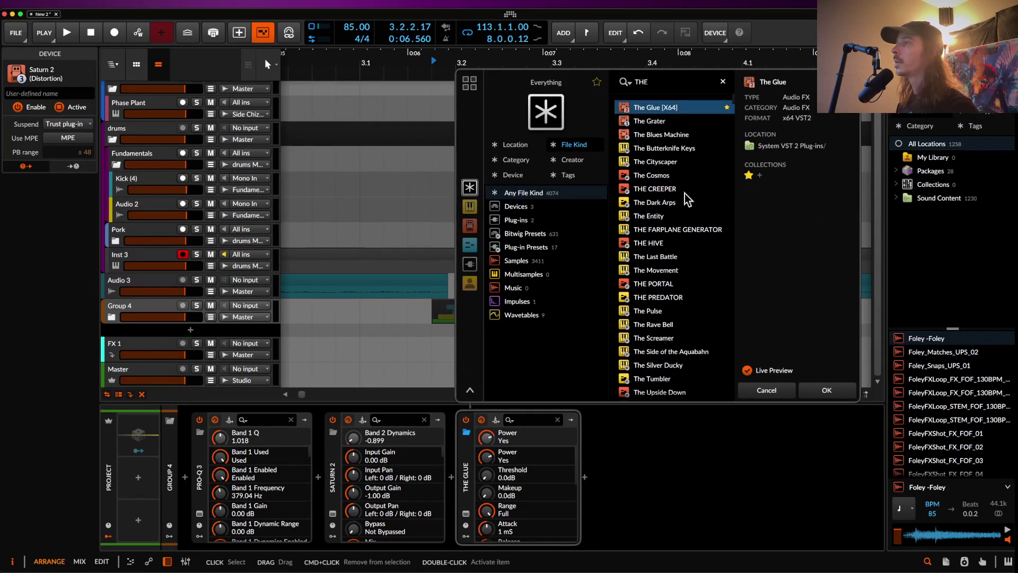
click(819, 390)
drag(465, 262, 450, 239)
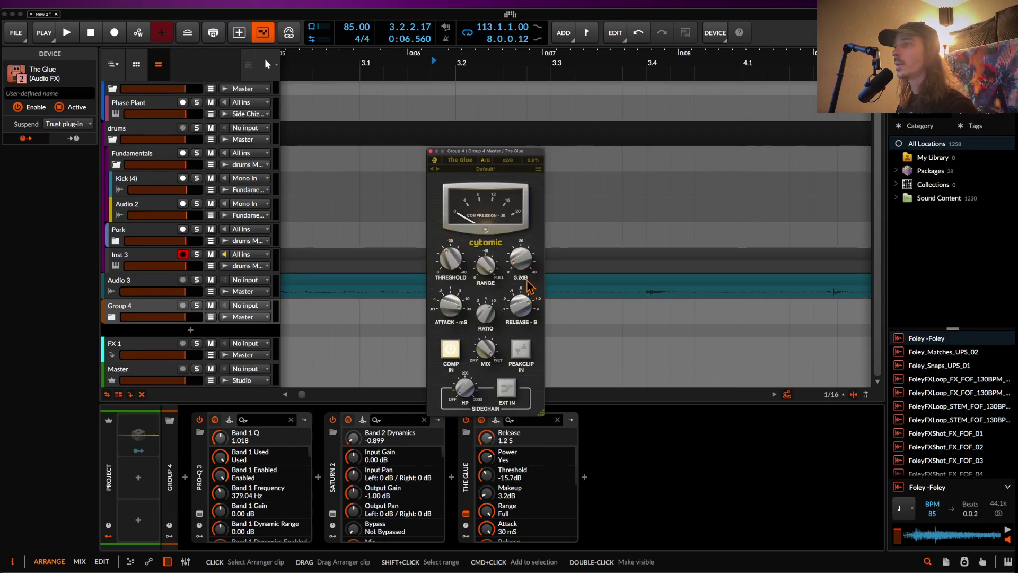
Set The Glue's threshold to -24.3 dB and makeup to 15.5 dB, and enable Peak Clip while auditioning the group
key(space)
drag(444, 259, 441, 248)
key(space)
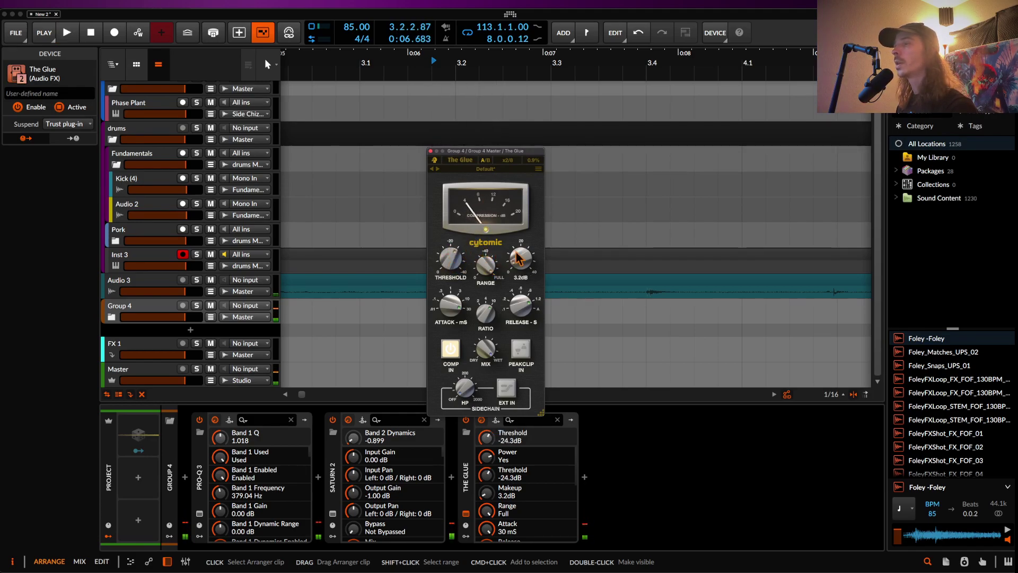
drag(517, 262, 517, 235)
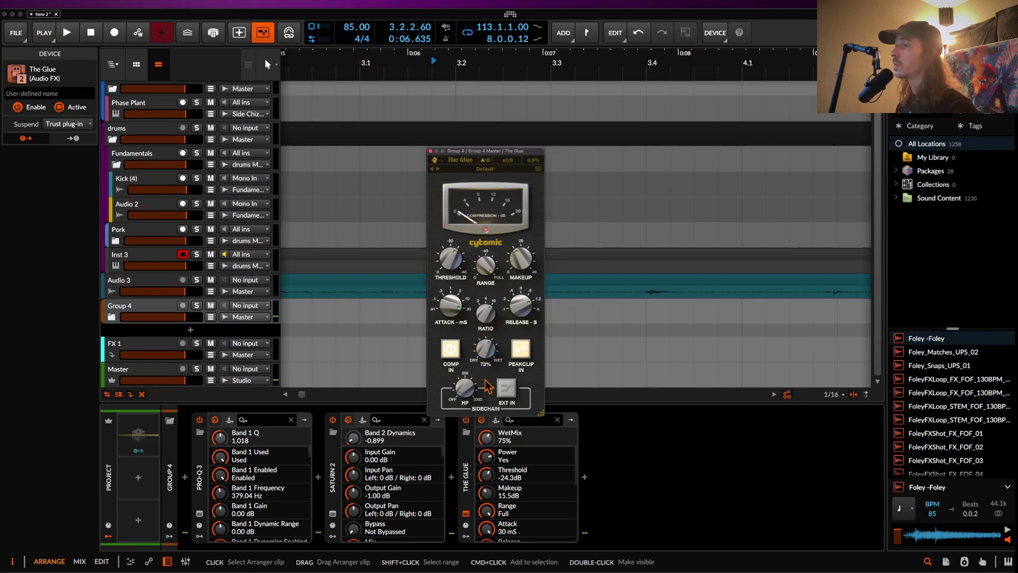
Reduce The Glue's wet mix to 23%, audition the group, and close the plug-in window
drag(485, 397, 485, 399)
key(space)
key(space)
key(space)
key(space)
click(430, 151)
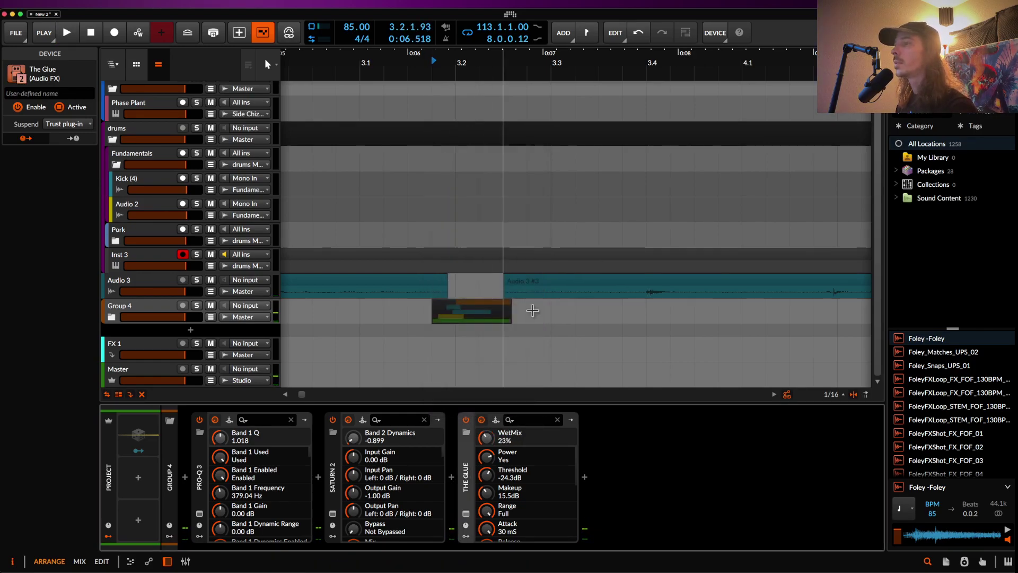
Insert Dist TUBE-CULTURE after The Glue on the group track and move its window clear of the clips
click(585, 477)
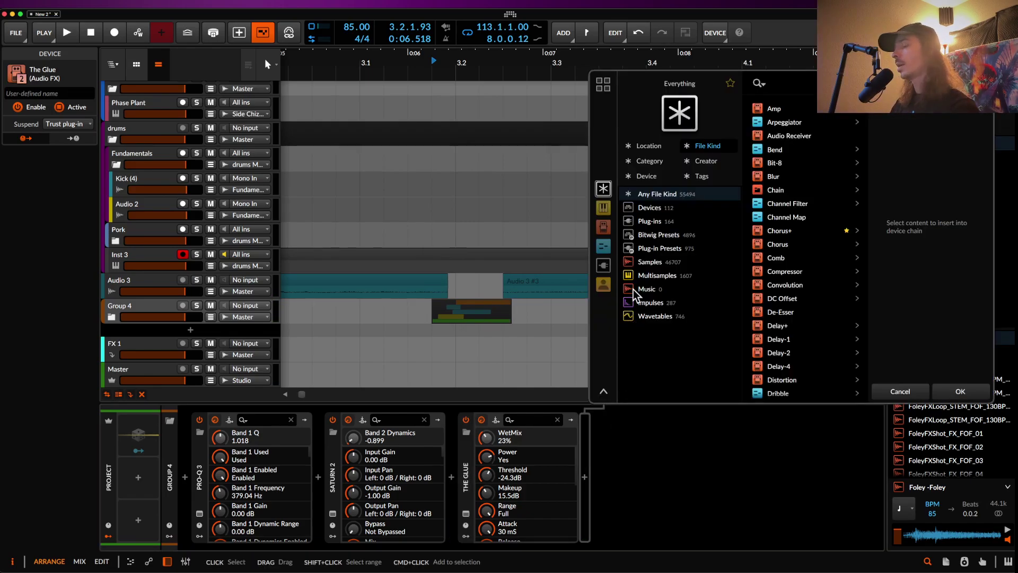
text(DIS)
click(795, 135)
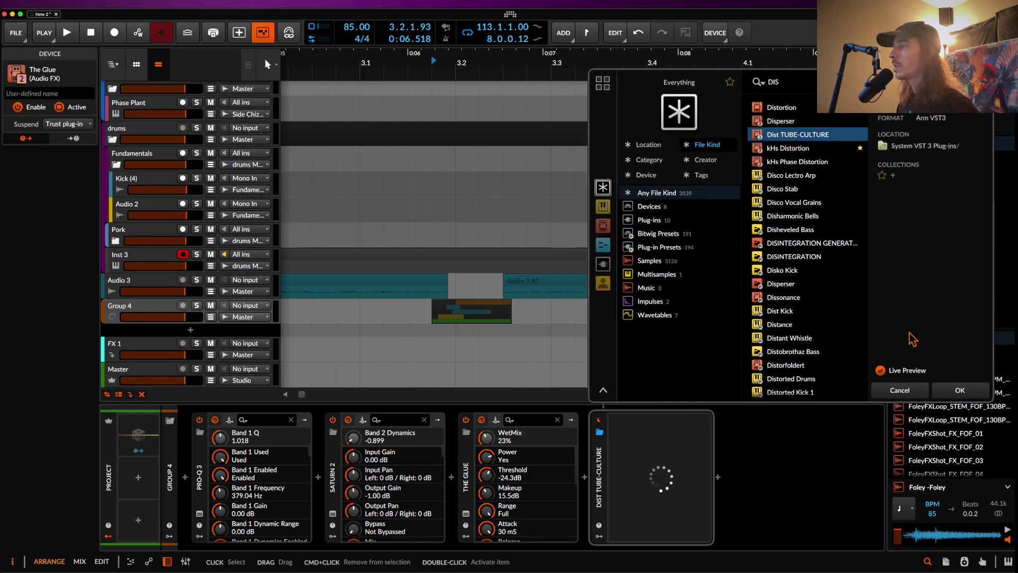
click(959, 391)
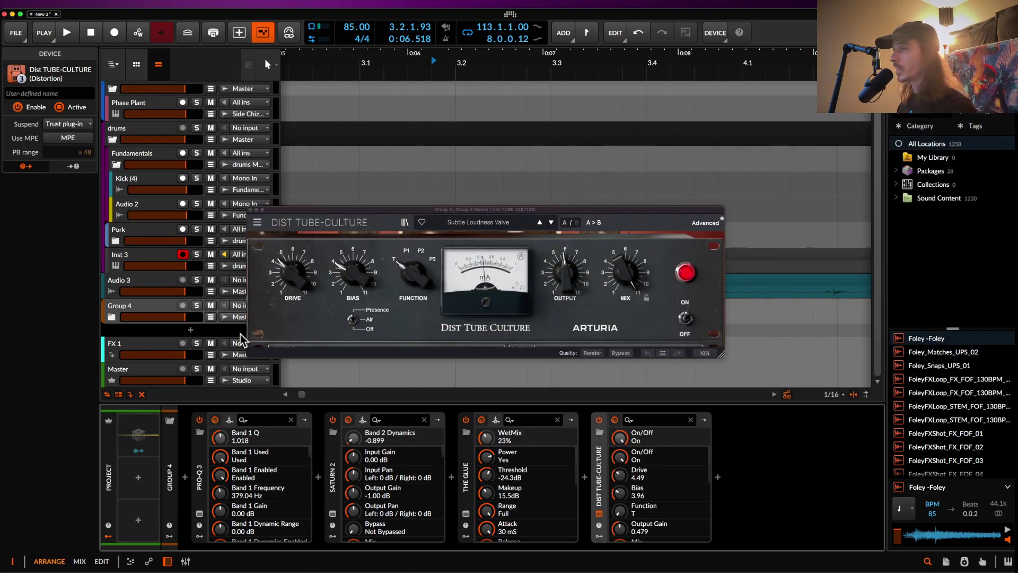
drag(479, 209, 413, 176)
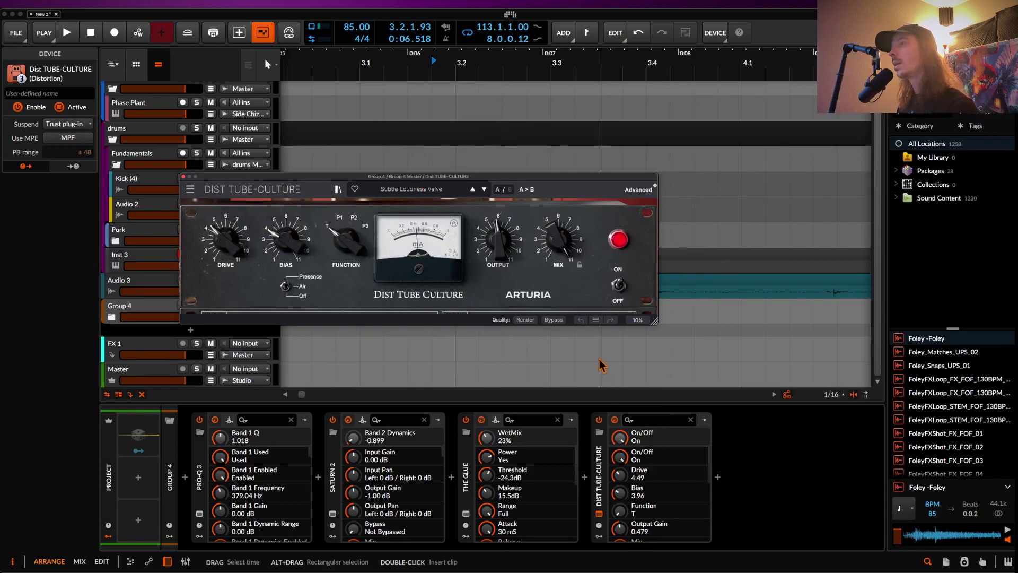
Set Dist TUBE-CULTURE's function to P2, drive to 5.13, bias to 4.80 and presence mode to Air while auditioning
drag(347, 240, 347, 228)
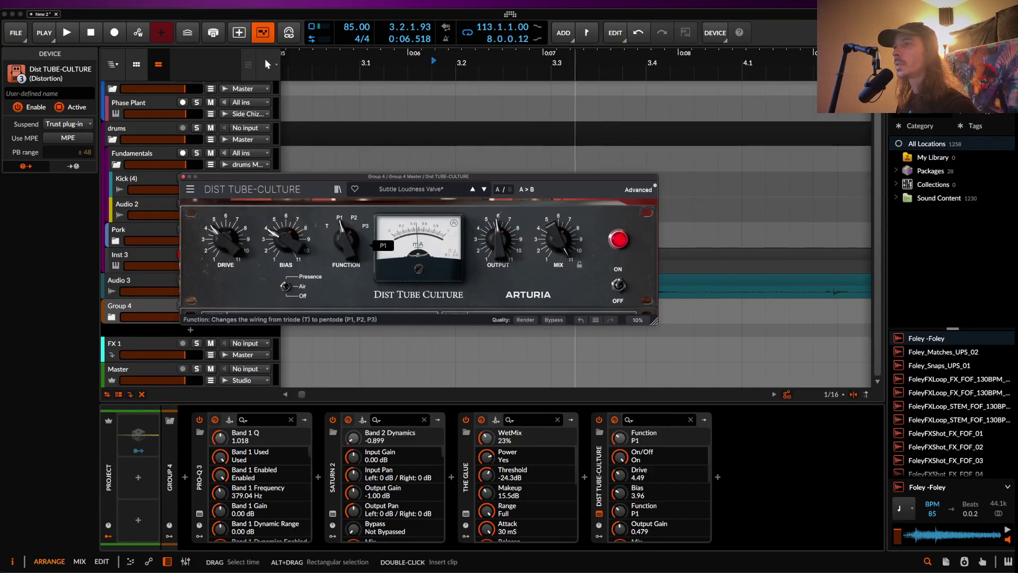
key(space)
key(space)
mouse_move(227, 241)
mouse_down()
mouse_move(226, 229)
mouse_move(226, 248)
mouse_up()
key(space)
key(space)
key(space)
key(space)
click(286, 287)
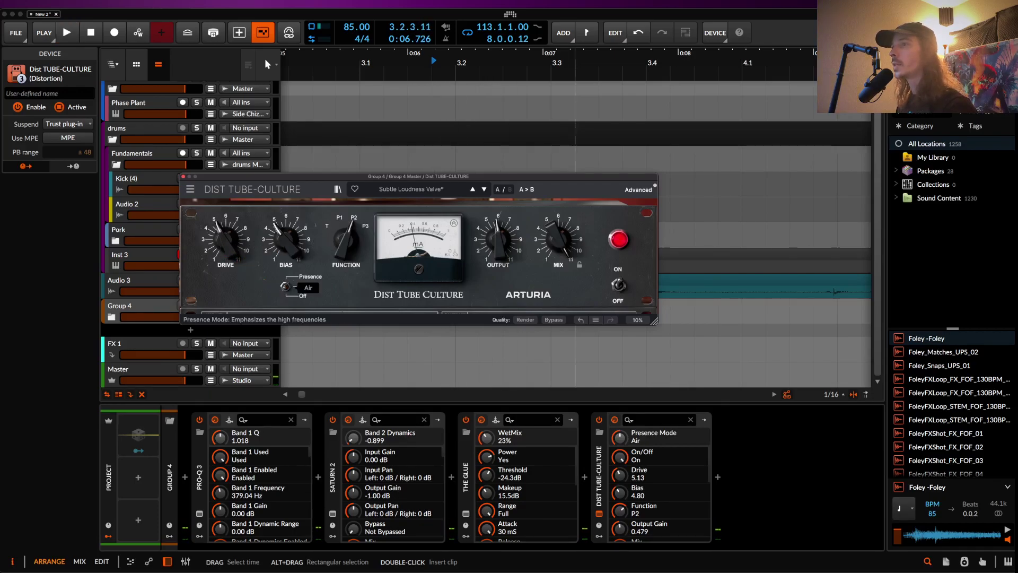
Set Dist TUBE-CULTURE's output gain to 0.679 and mix to 40.0, audition the group, and close the plug-in window
key(space)
key(space)
drag(513, 230, 551, 243)
key(space)
key(space)
key(space)
key(space)
key(space)
key(space)
key(space)
click(183, 176)
key(space)
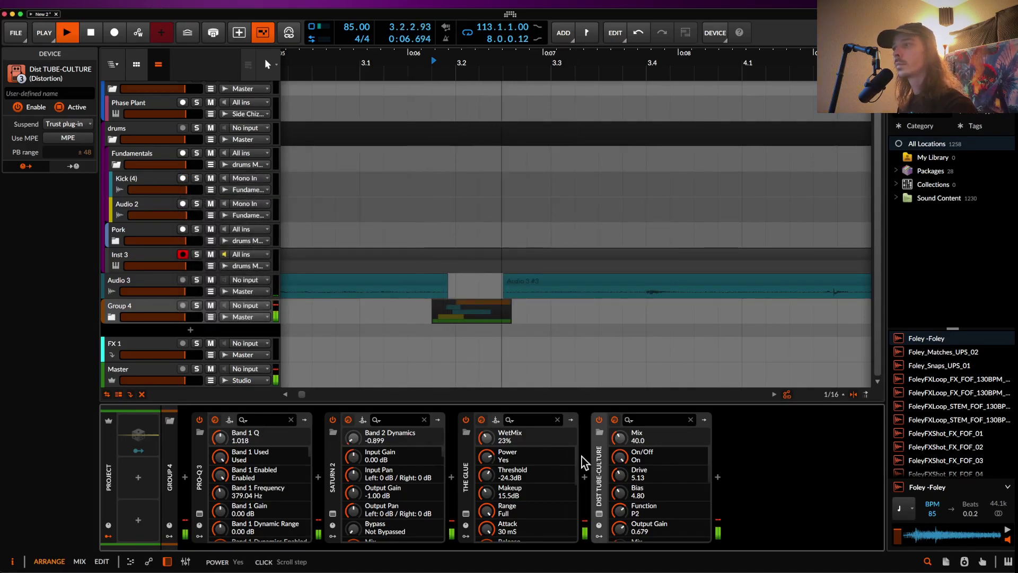
key(space)
Collapse the Dist TUBE-CULTURE device and insert Fuse Compressor after it
double_click(598, 462)
click(612, 479)
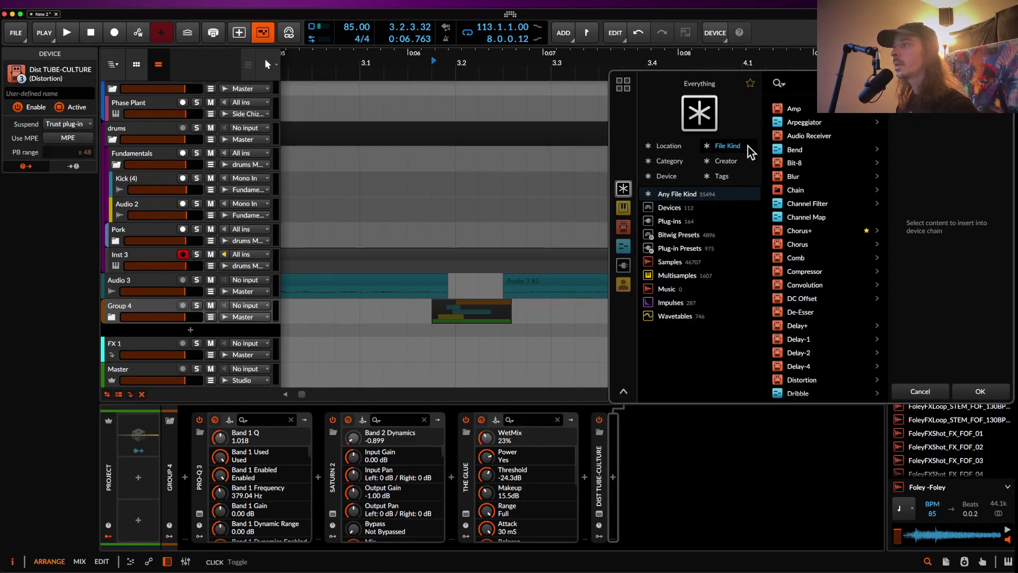
text(FUSE)
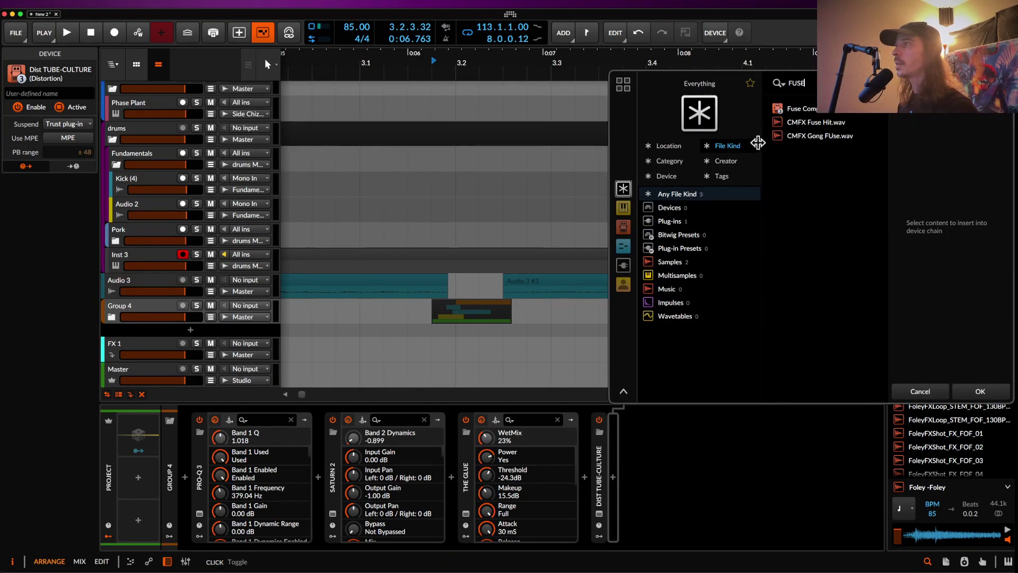
click(801, 108)
click(979, 391)
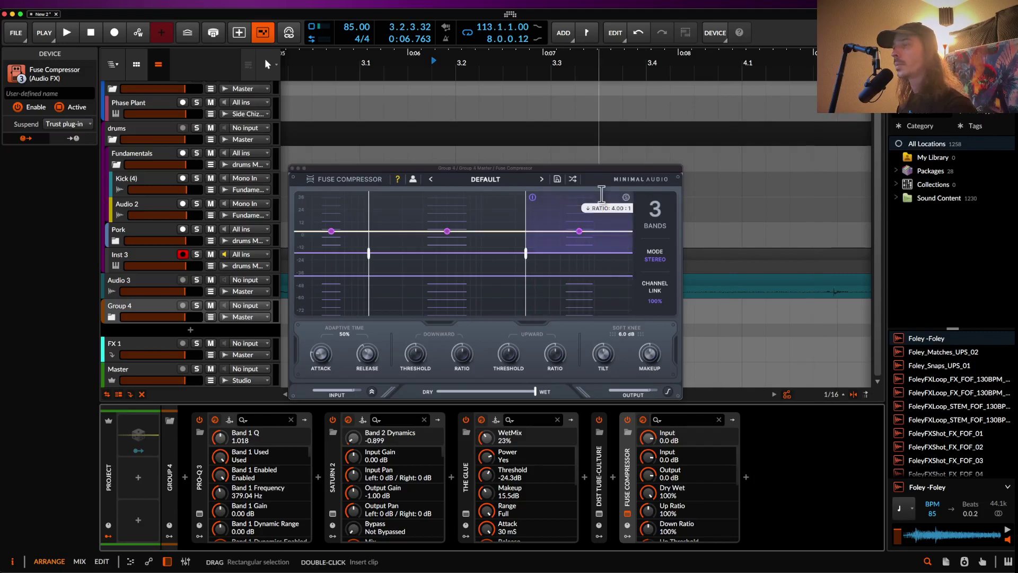
Switch Fuse Compressor to 6 bands and audition the group through it
click(654, 208)
click(647, 189)
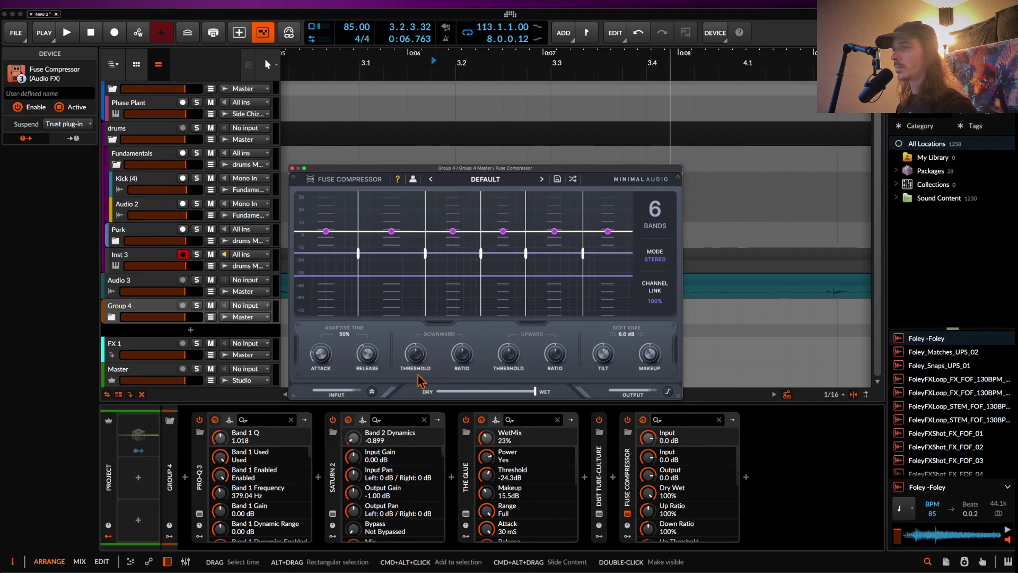
key(space)
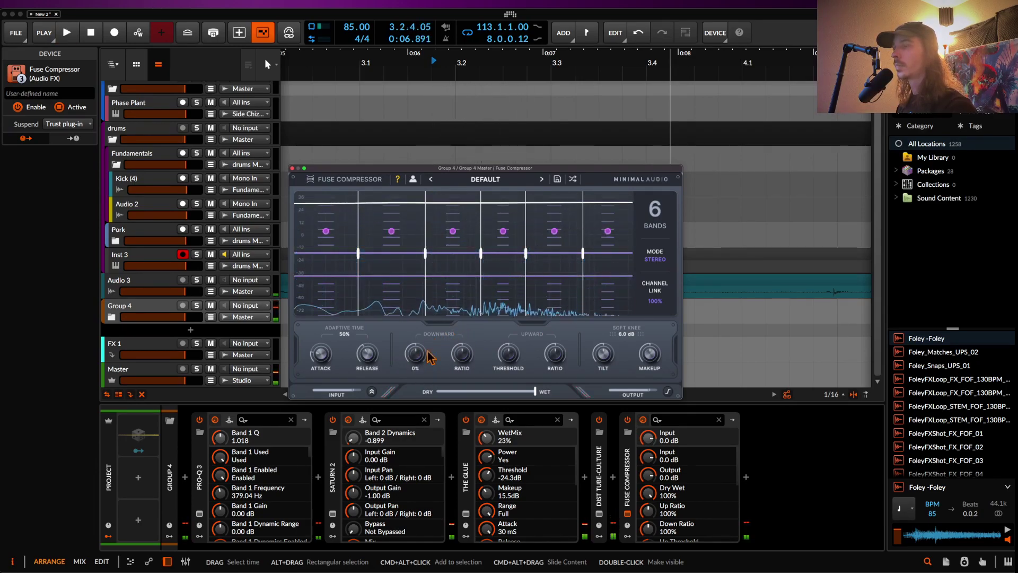
key(space)
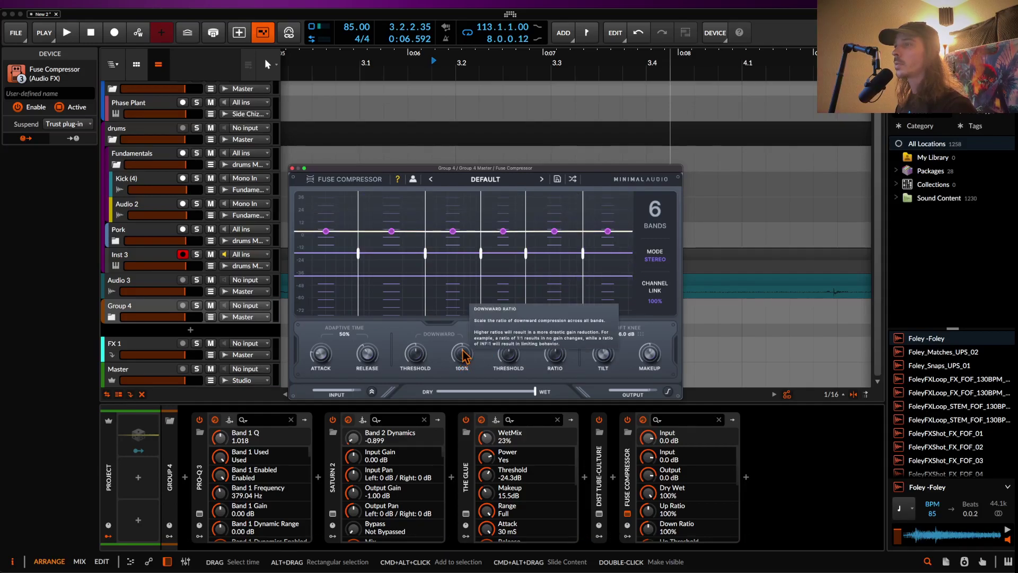
Shift the highest crossover in Fuse Compressor upward and adjust the gains of the top two bands while auditioning
drag(607, 231, 608, 223)
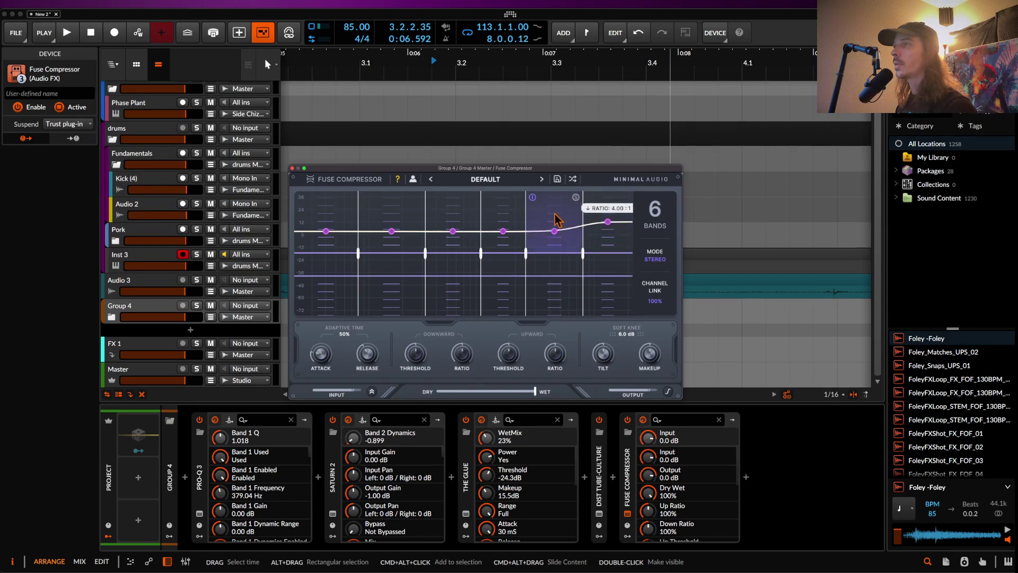
drag(583, 214, 585, 214)
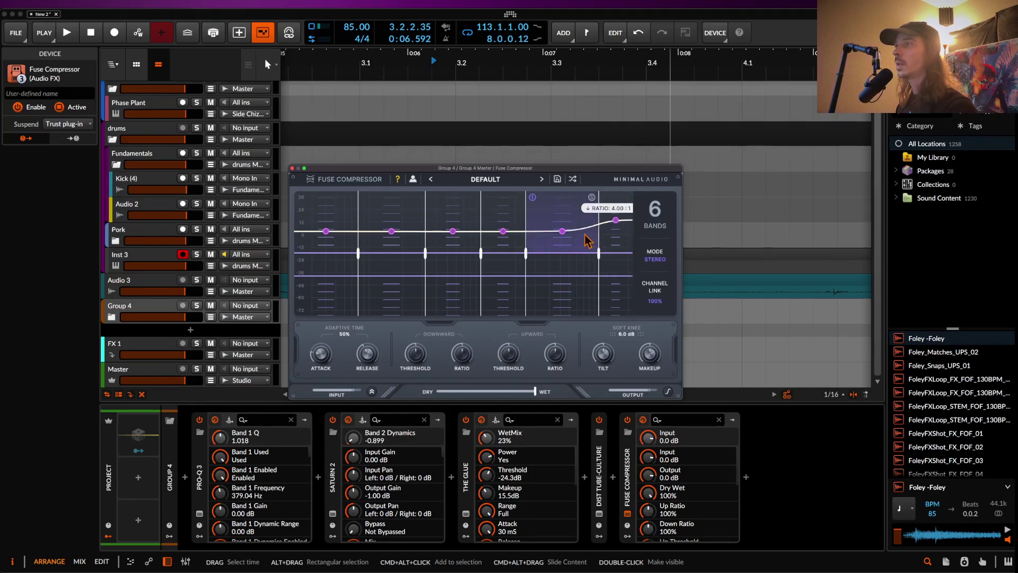
key(space)
key(space)
drag(623, 240, 622, 247)
key(space)
drag(563, 235, 564, 247)
key(space)
Raise Fuse Compressor's downward threshold, set both the downward and upward ratios to 200%, and set the upward threshold to 37%
drag(423, 358, 468, 206)
drag(556, 361, 551, 309)
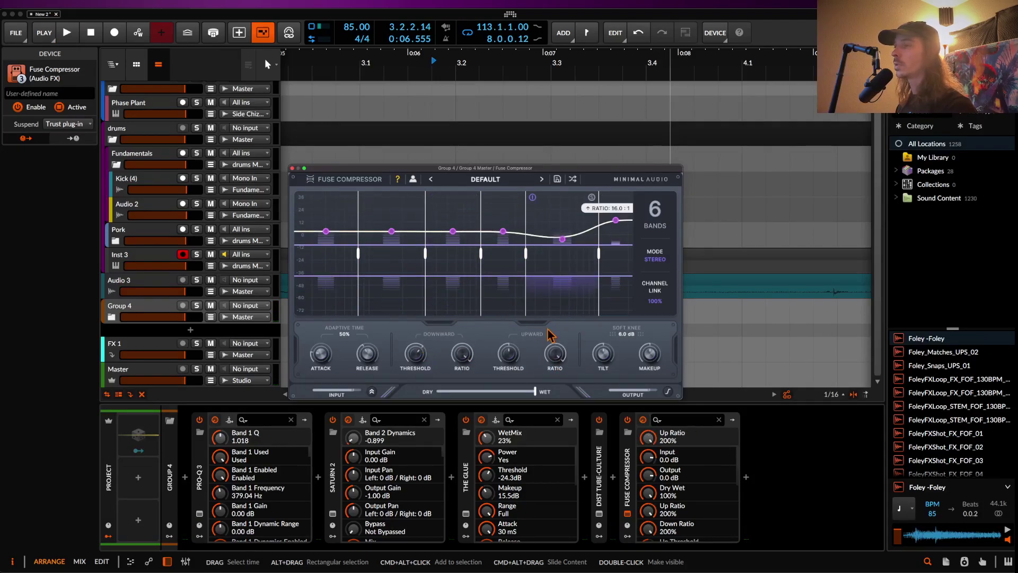
drag(509, 365, 509, 359)
key(space)
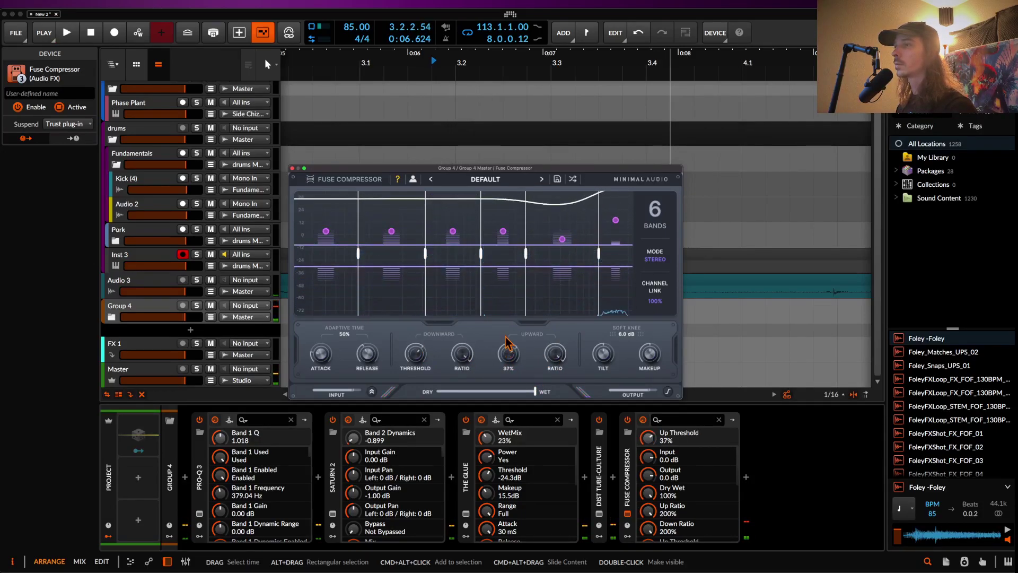
key(space)
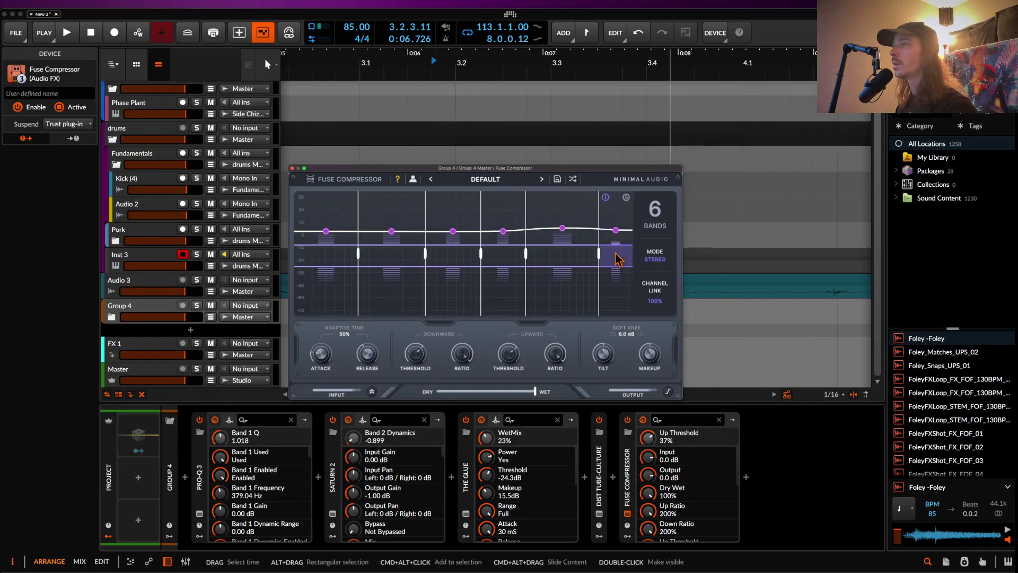
Set Fuse Compressor's dry/wet mix to 39%, turn on the clipper at its output, audition, and close the window
key(space)
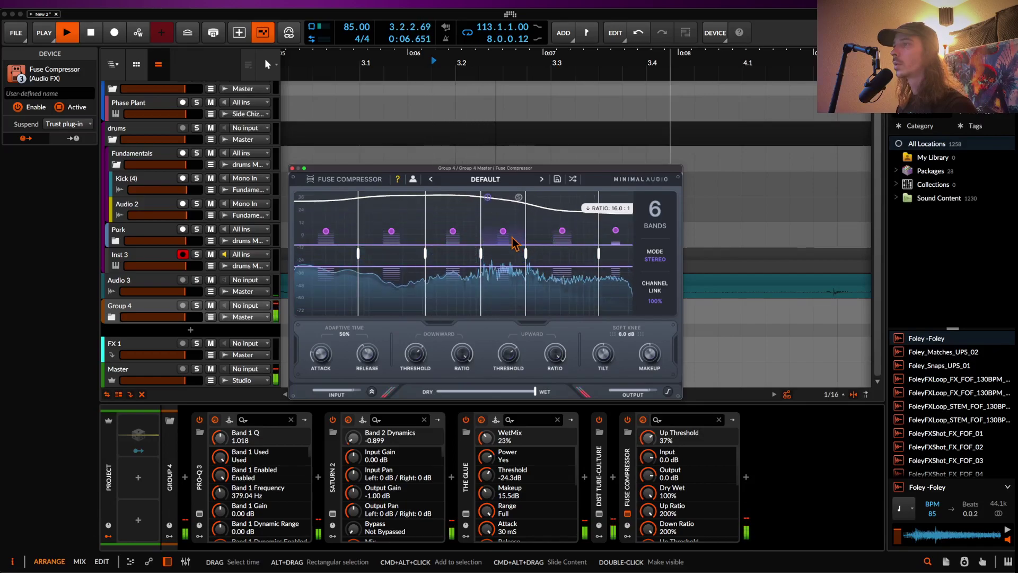
key(space)
key(space)
drag(534, 392, 476, 395)
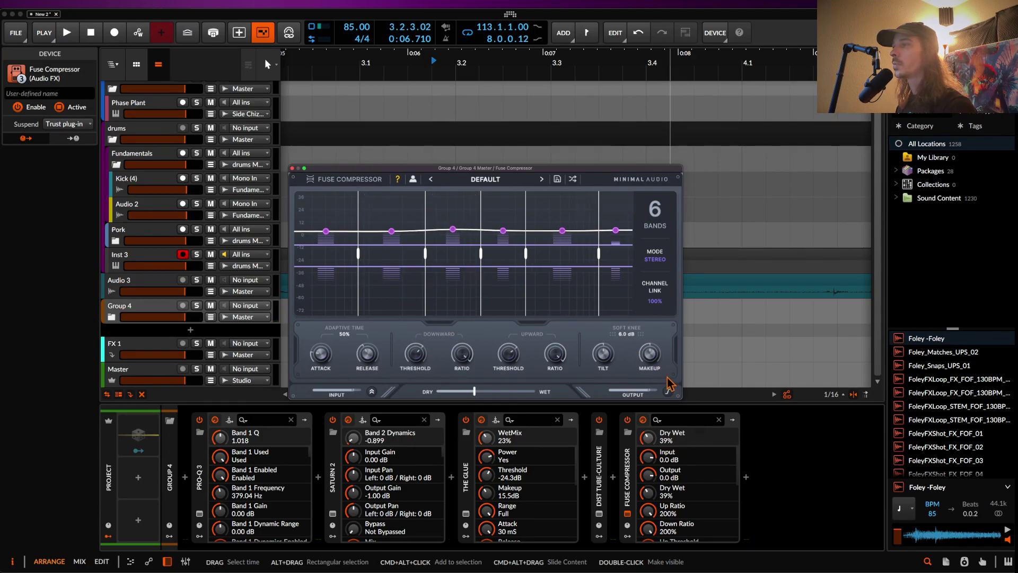
key(space)
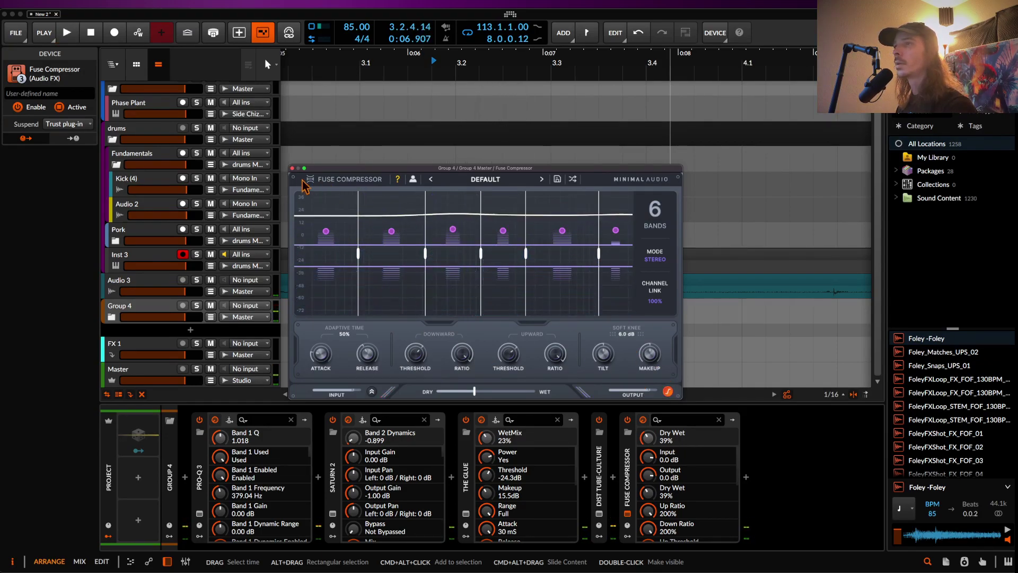
key(space)
click(293, 169)
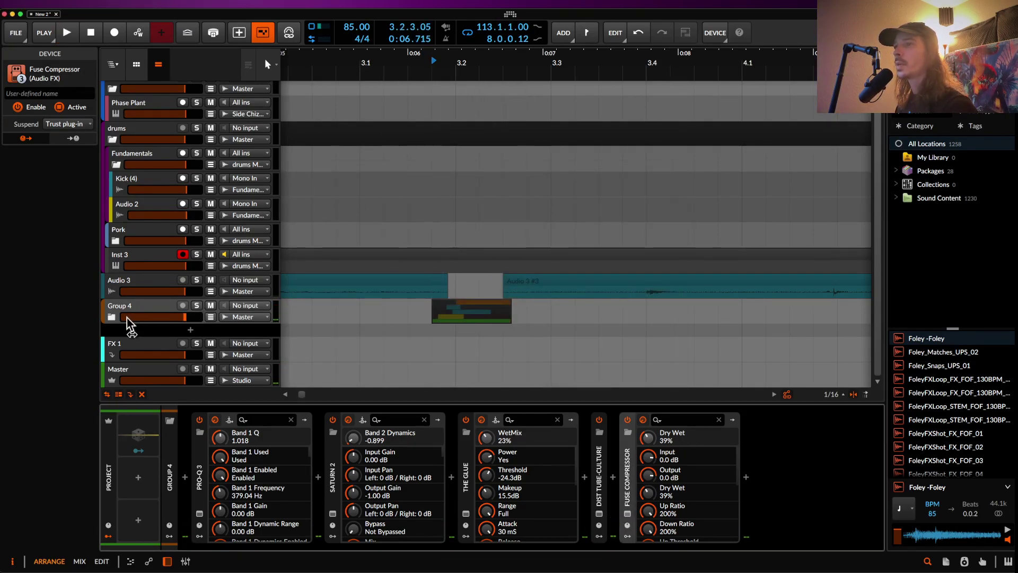
Expand Group 4 and shorten the Audio 1 clip so it ends together with the Audio 3 clip, auditioning the result
click(134, 317)
scroll(414, 291, down, 3)
scroll(518, 268, up, 4)
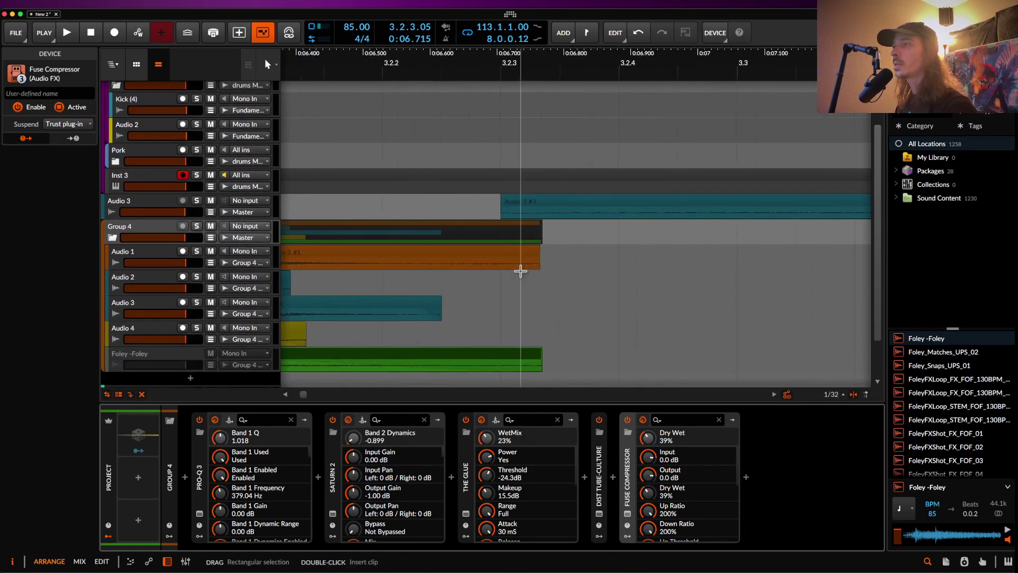
click(500, 252)
drag(618, 251, 557, 259)
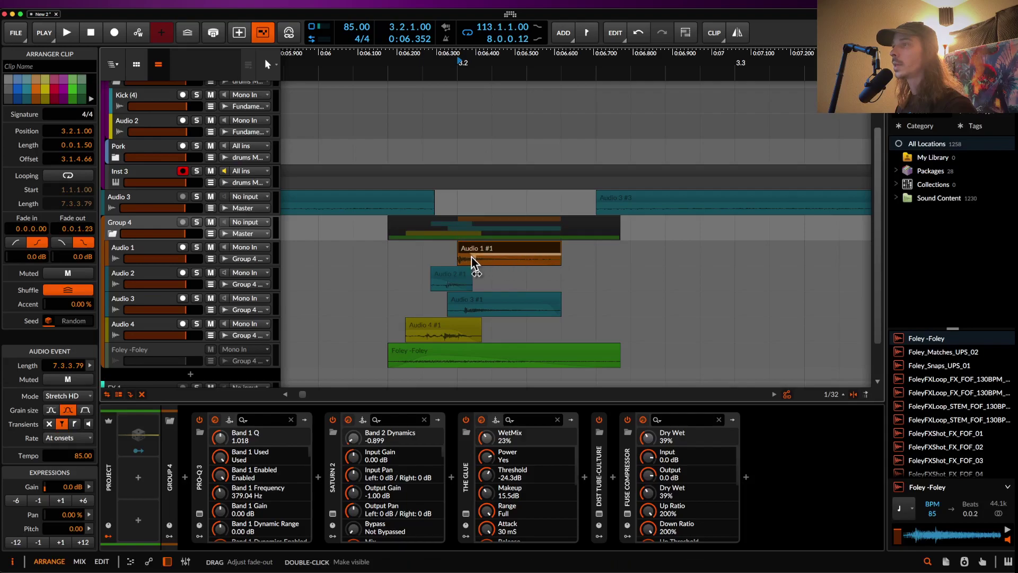
key(space)
key(space)
Audition the layered hits from the start of the Audio 2 clip
click(446, 275)
key(space)
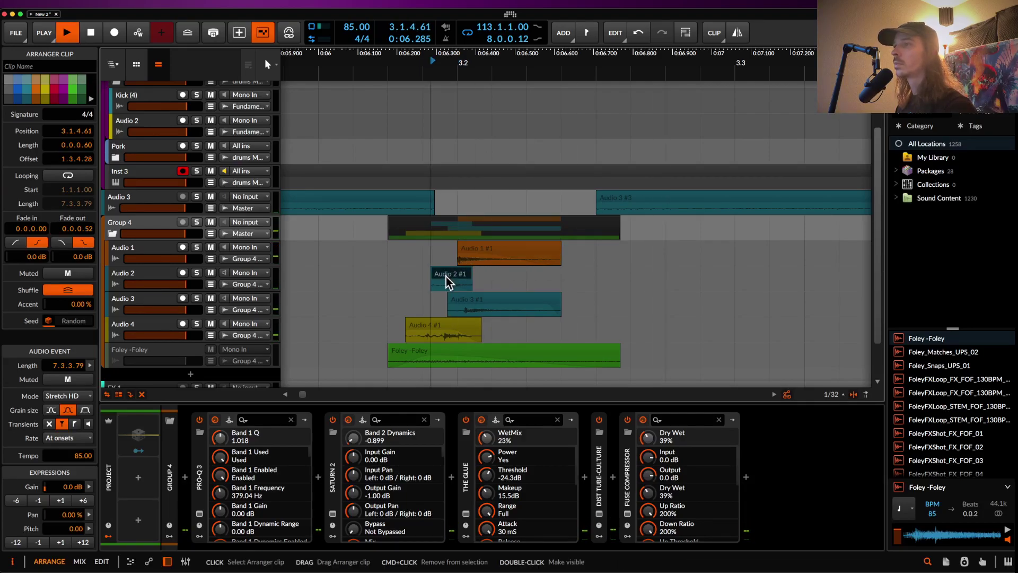
scroll(446, 276, down, 1)
scroll(450, 284, down, 3)
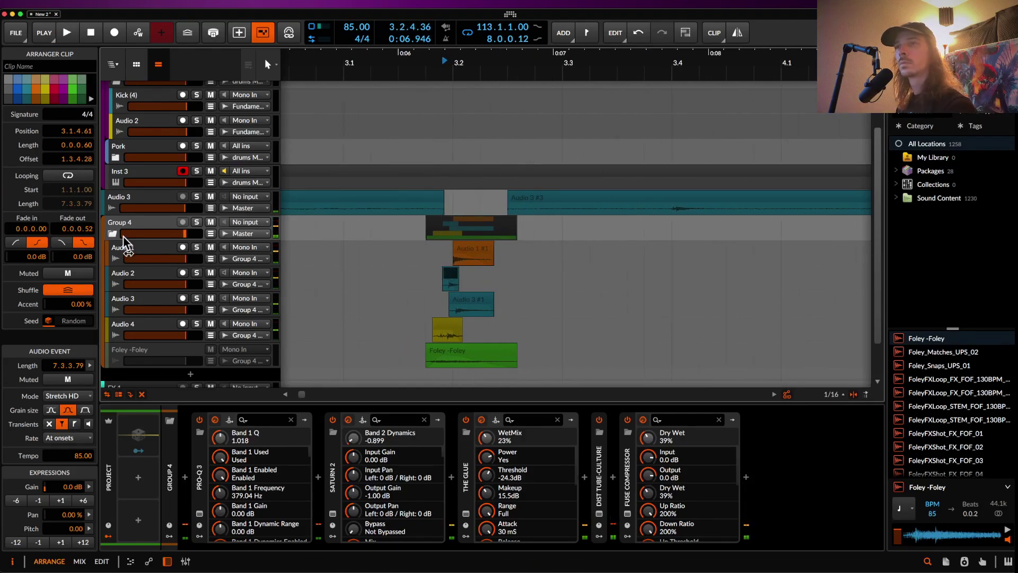
key(space)
Insert Newfangled Saturate after Fuse Compressor on Group 4 and set its clipper shape to 100
double_click(143, 223)
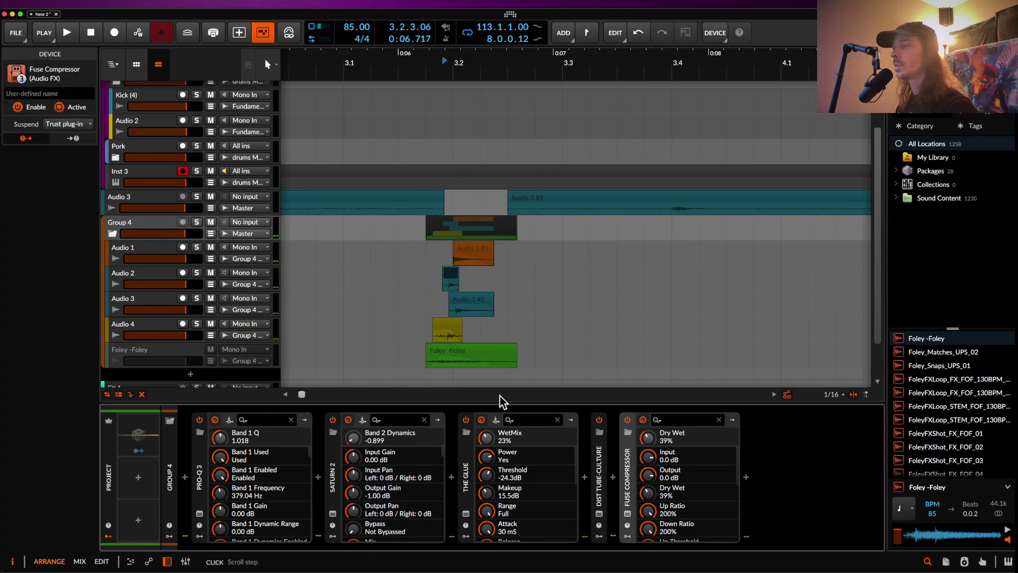
click(628, 468)
click(643, 482)
text(SAT)
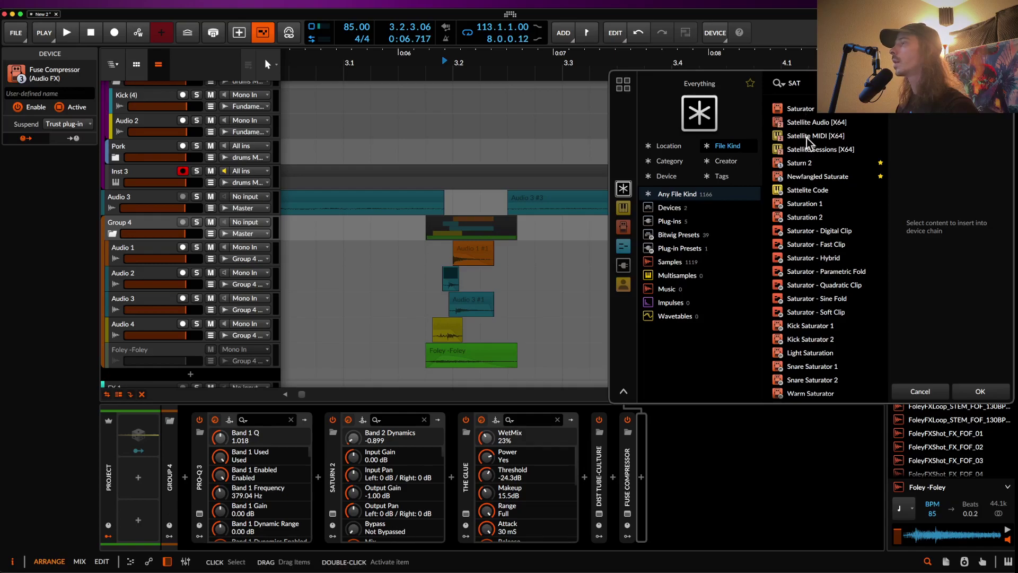
click(815, 177)
click(979, 392)
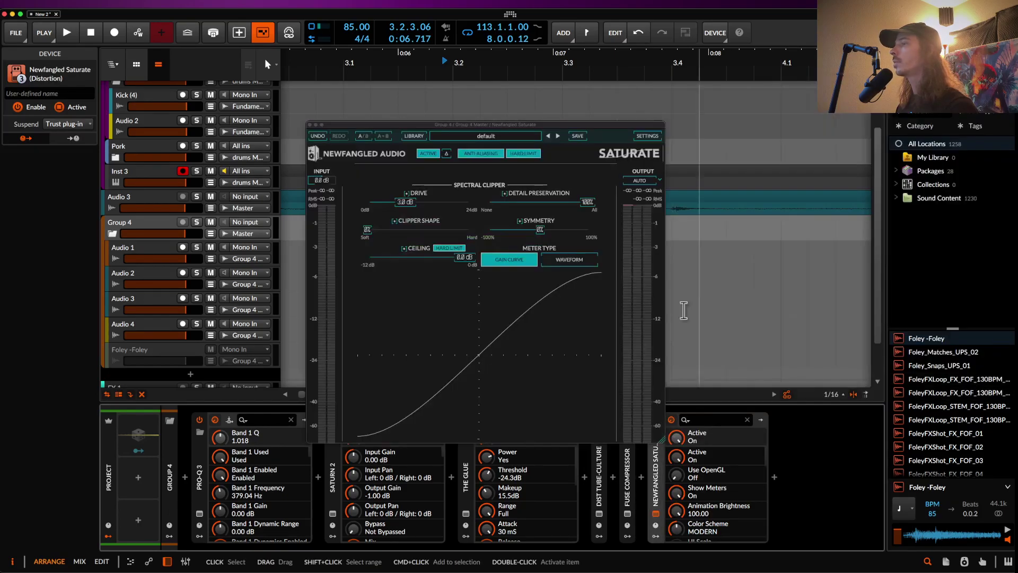
drag(367, 236, 527, 200)
click(309, 125)
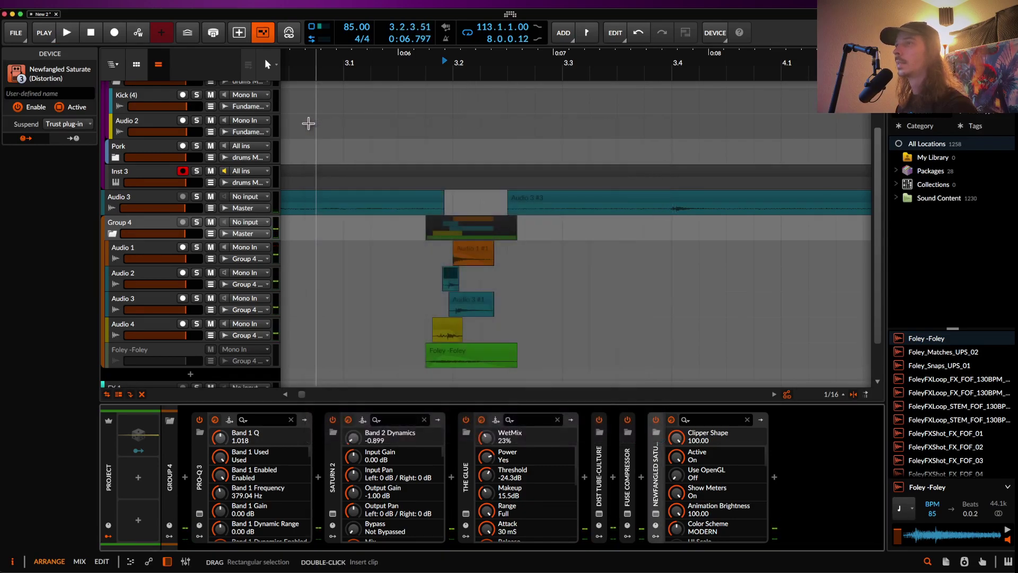
Audition the processed group repeatedly from its start at 3.1.4.00
click(427, 229)
key(space)
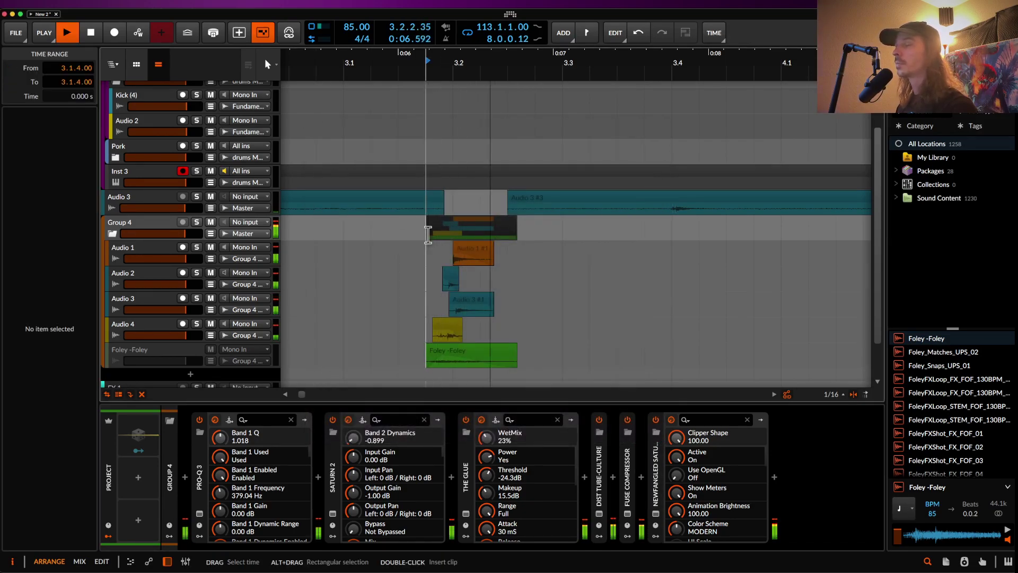
key(space)
key(space)
key(space)
key(space)
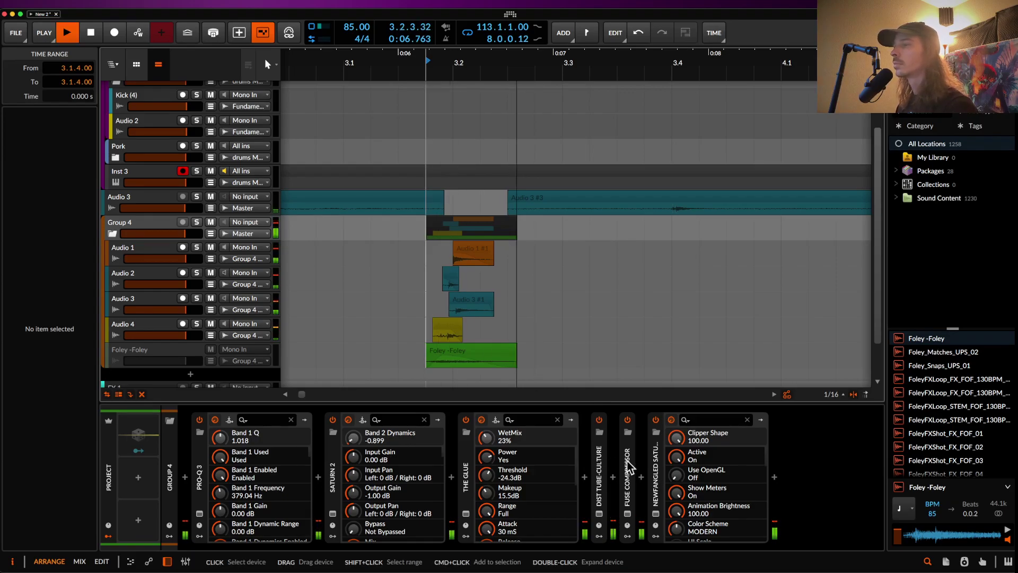
Lower Fuse Compressor's dry/wet mix on Group 4 to about 26% and collapse the Saturn 2 and The Glue devices
key(space)
click(627, 513)
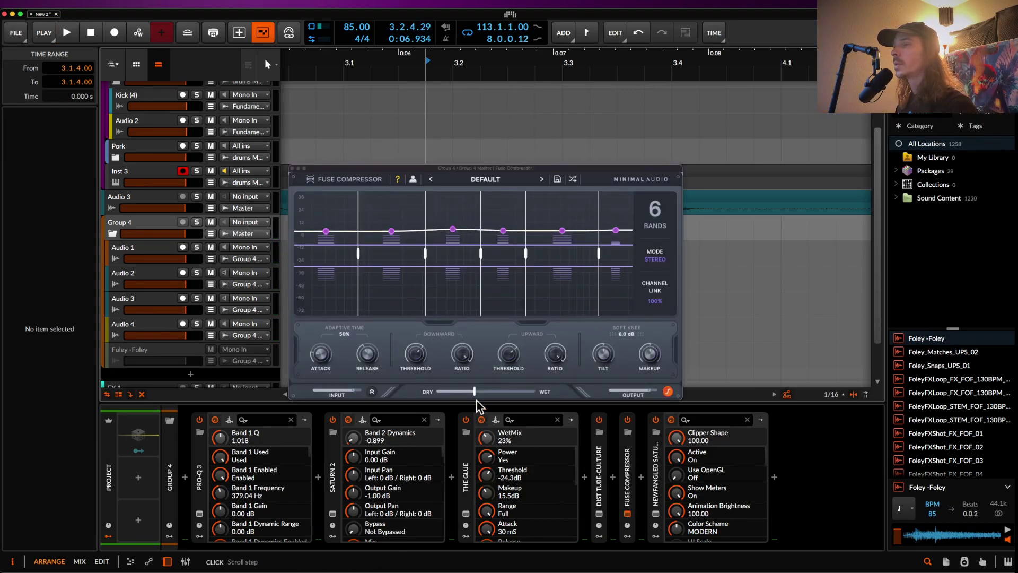
drag(471, 393, 461, 392)
key(space)
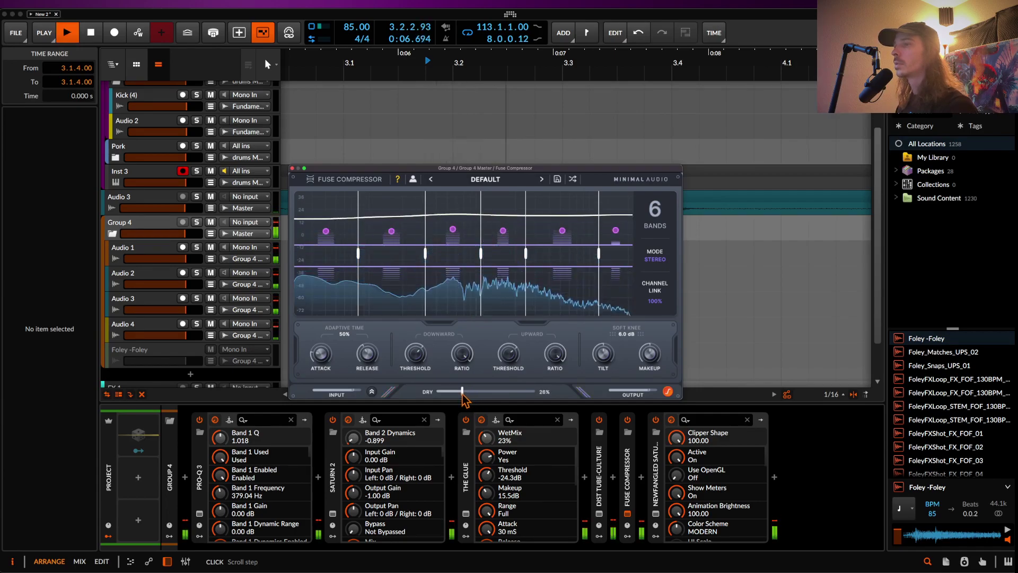
key(space)
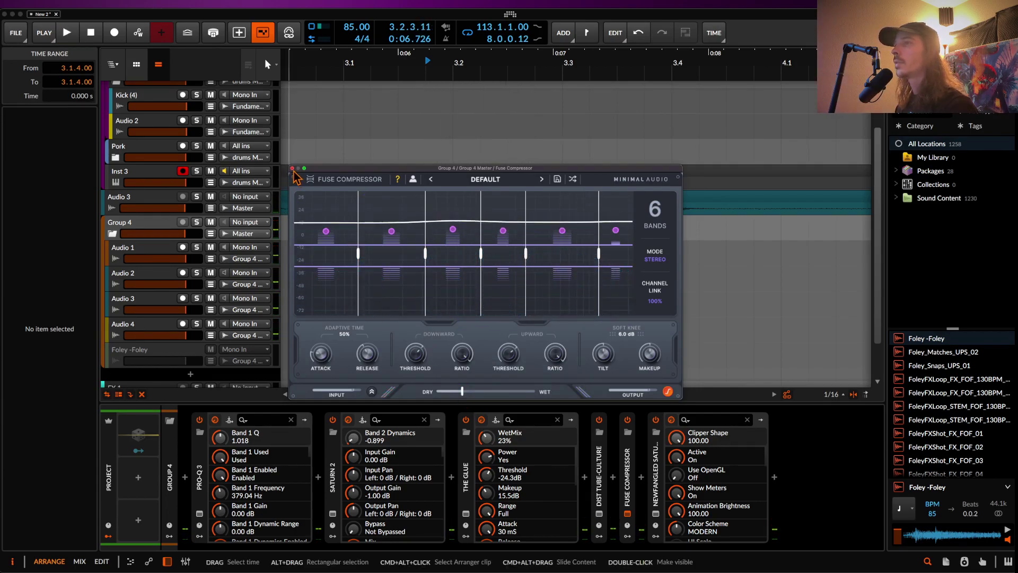
click(292, 168)
double_click(332, 454)
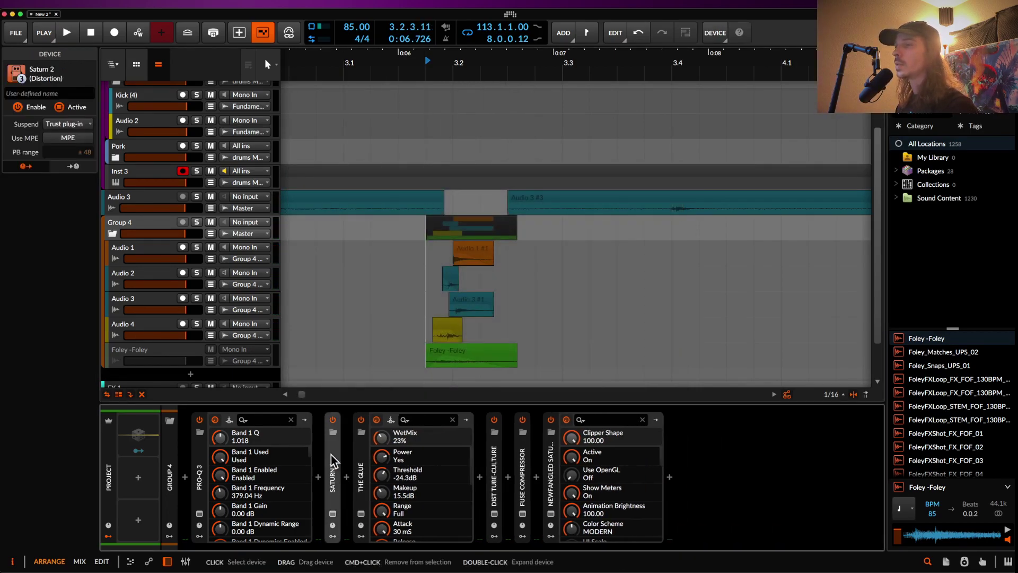
double_click(360, 455)
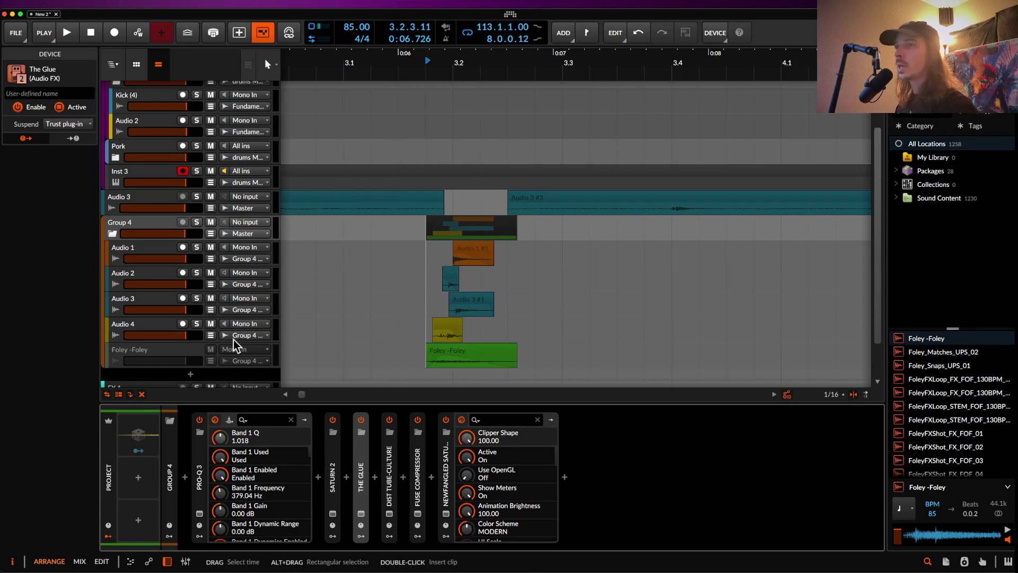
Examine the panning and devices of the Audio 2, Audio 3 and Audio 4 tracks while auditioning the layered hits
click(141, 275)
mouse_move(21, 459)
mouse_down()
mouse_move(22, 450)
mouse_move(21, 474)
mouse_move(22, 454)
mouse_up()
click(134, 303)
click(128, 326)
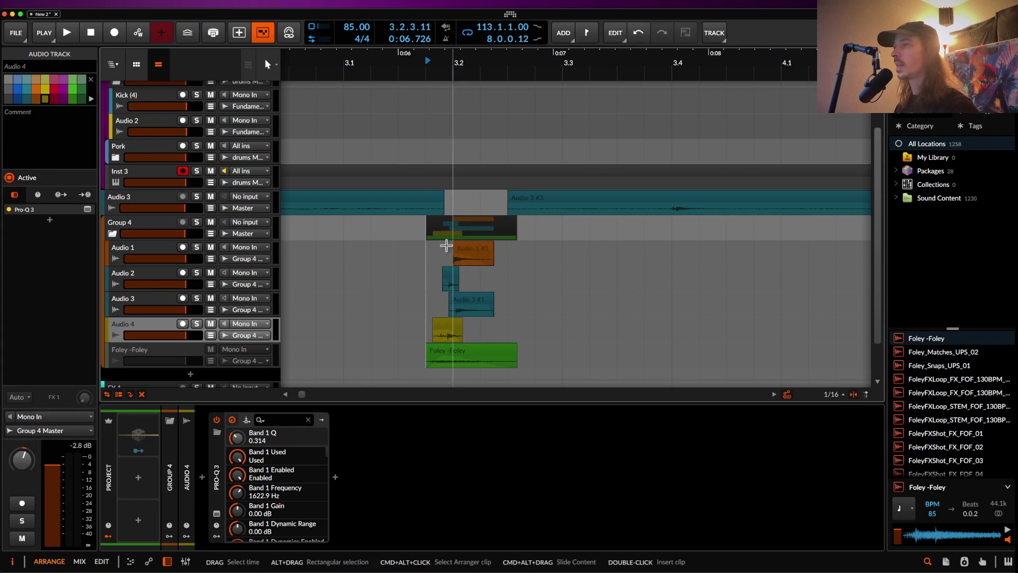
key(space)
scroll(440, 258, down, 1)
key(space)
key(space)
key(space)
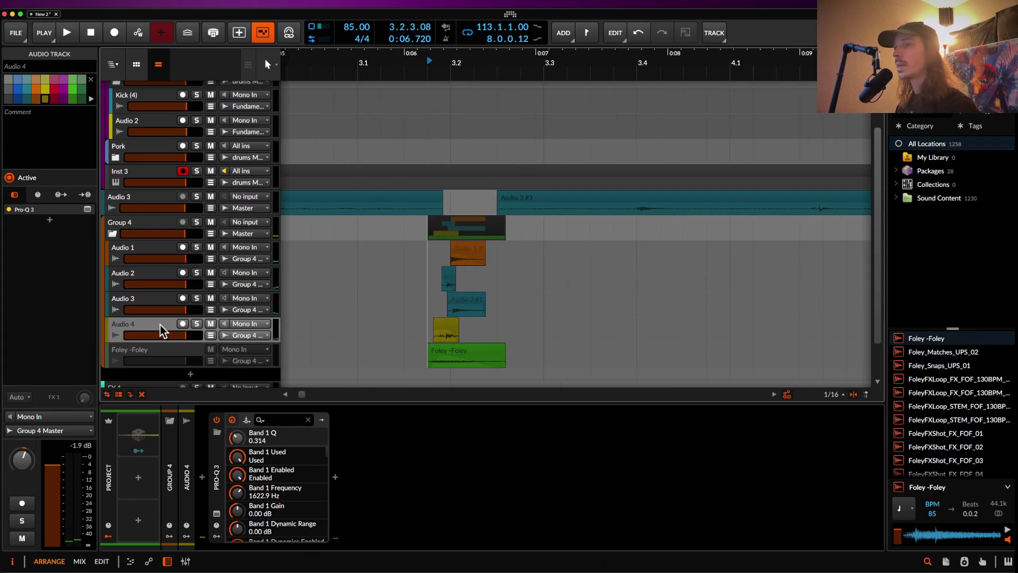
click(135, 305)
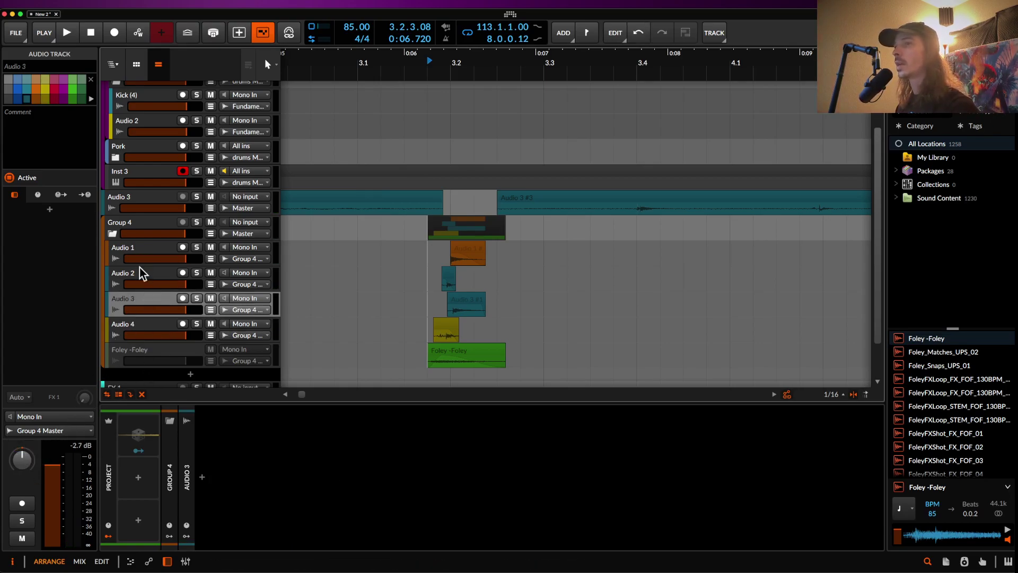
click(140, 276)
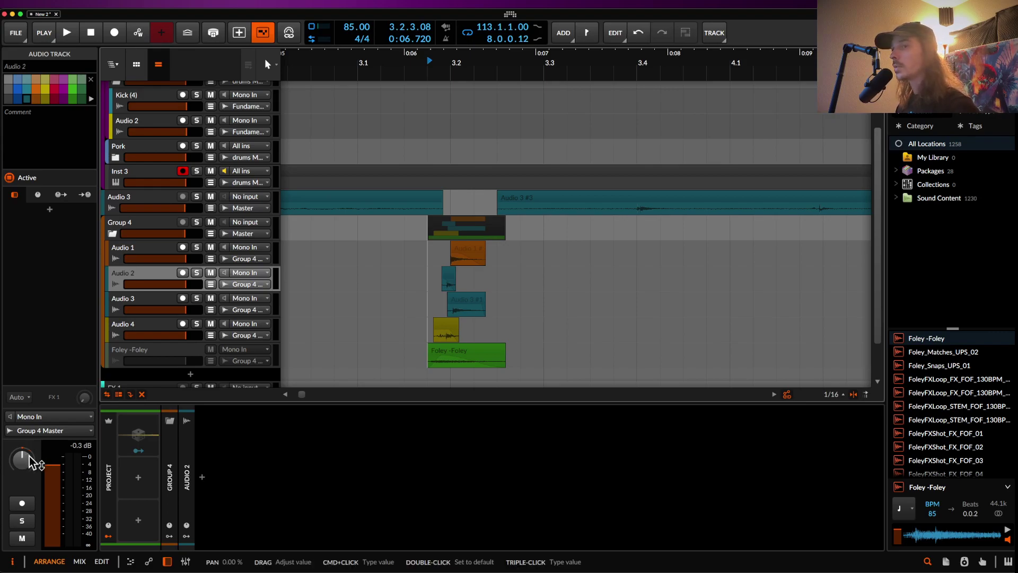
Insert the Crystalline reverb between Pro-Q 3 and Saturn 2 on Group 4
click(129, 228)
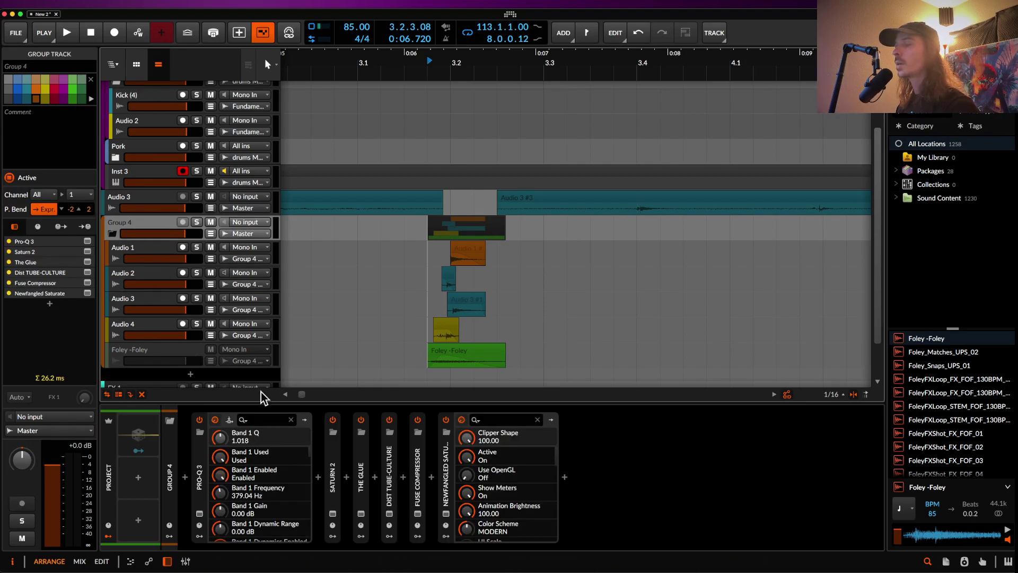
click(318, 477)
text(CRY)
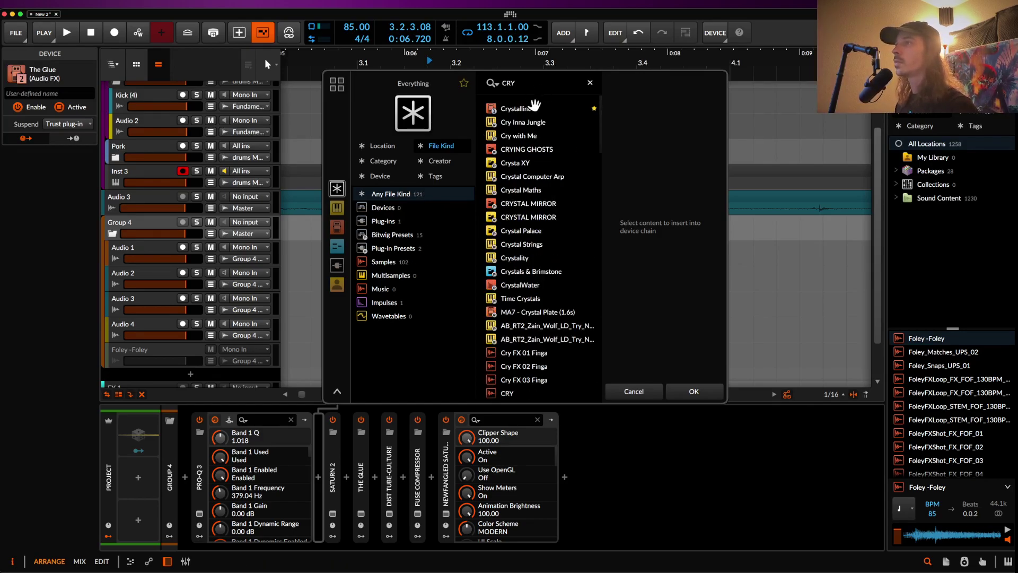
click(530, 108)
click(686, 394)
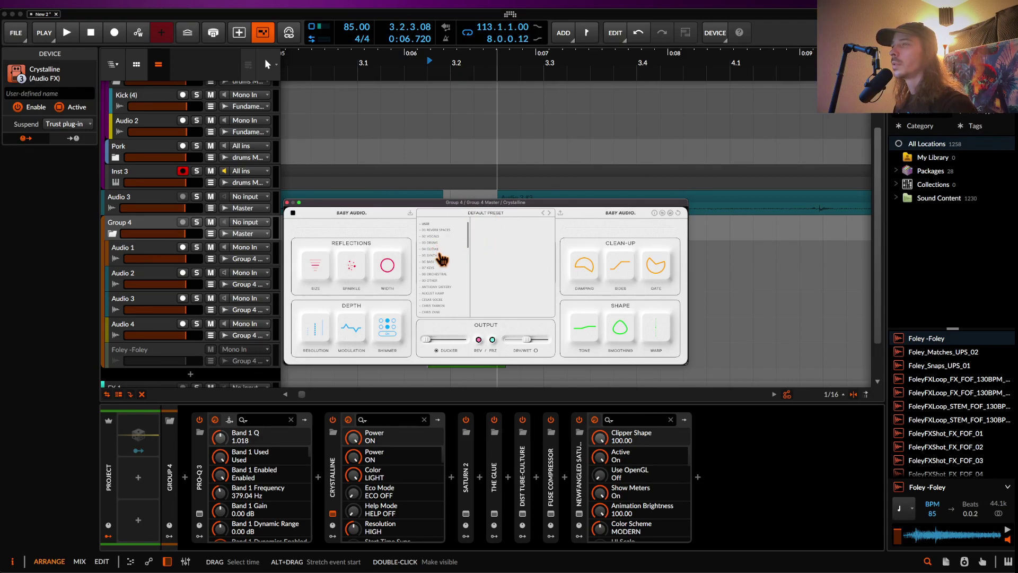
Load the Claps Mix preset from Crystalline's drums presets and close the preset browser
click(433, 244)
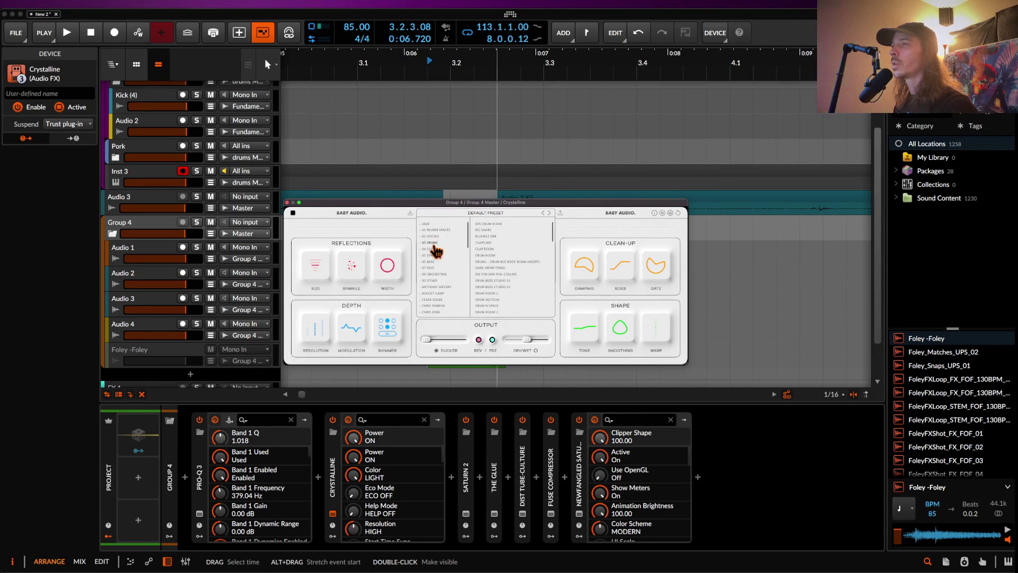
click(495, 243)
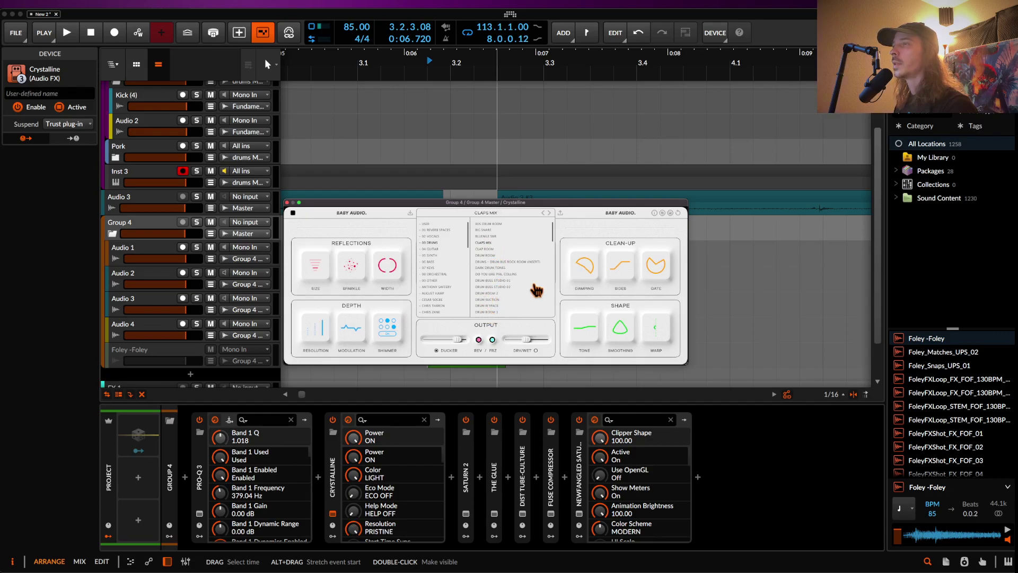
click(483, 215)
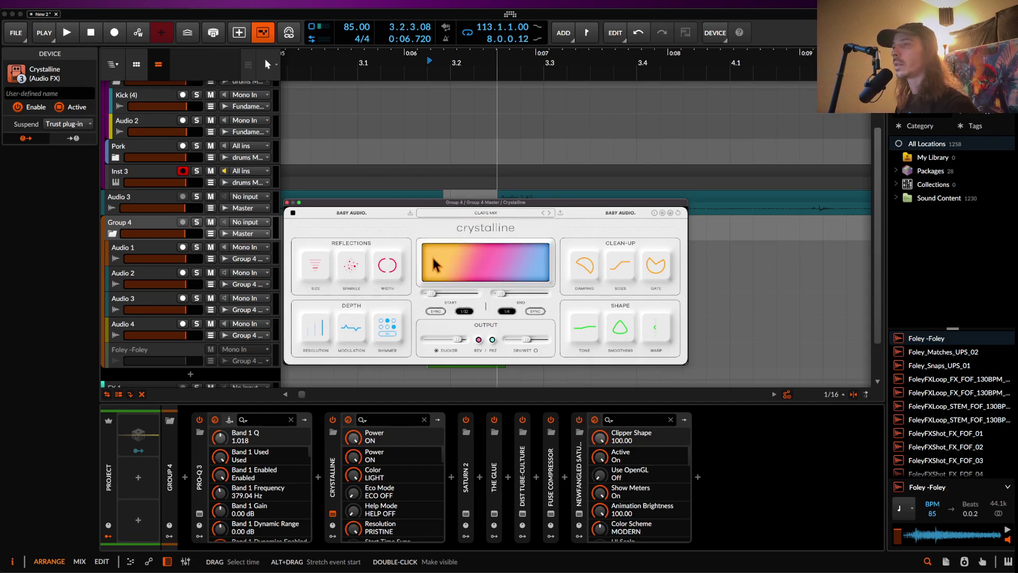
Shorten Crystalline's reverb end time in unsynced mode and lower its dry/wet mix while auditioning the group
key(space)
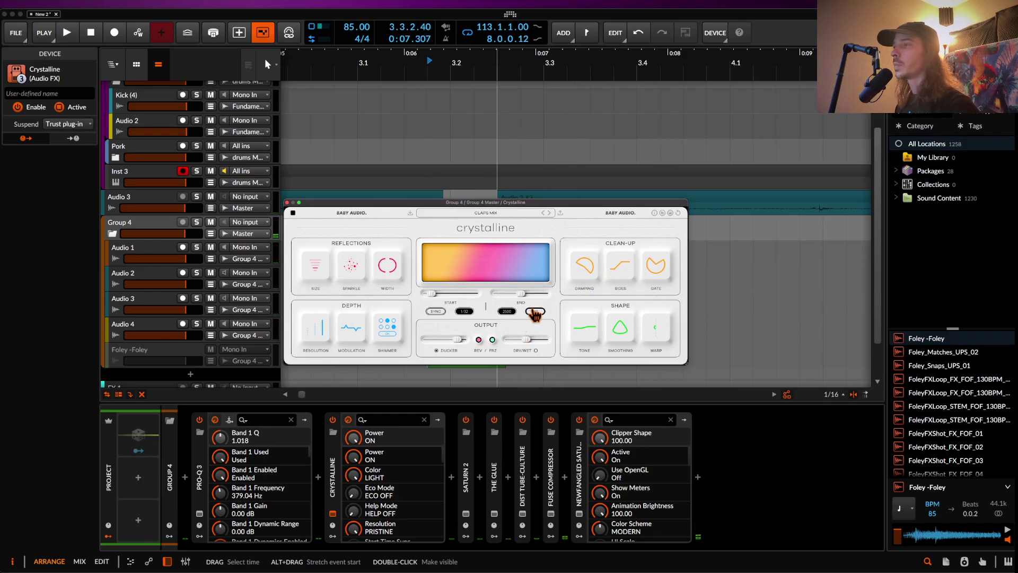
key(space)
key(space)
drag(524, 339, 513, 340)
key(space)
Set Crystalline's high damping to 3735 and its gate threshold to -36, auditioning the reverb tail
mouse_move(589, 268)
key(space)
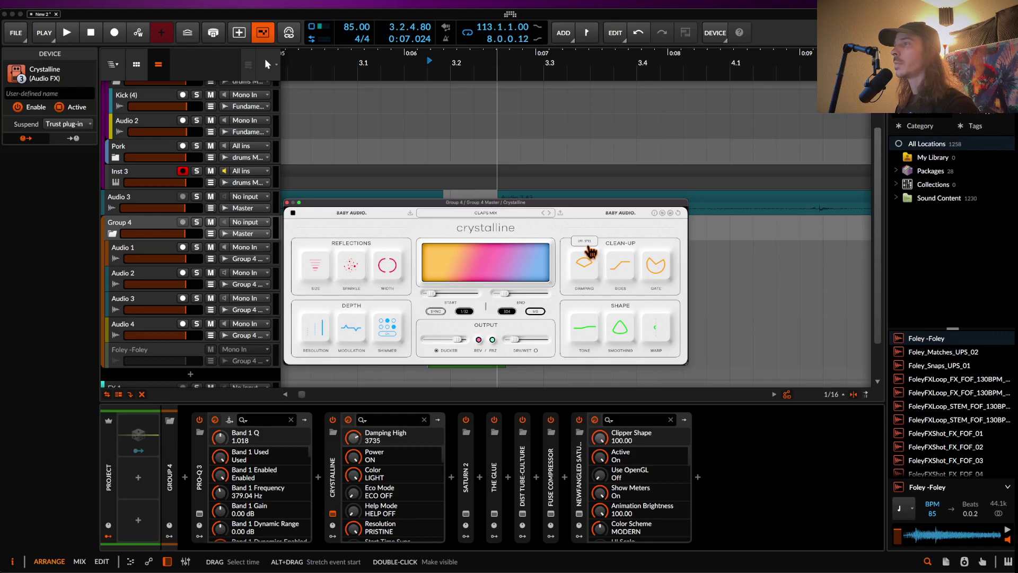
mouse_move(648, 266)
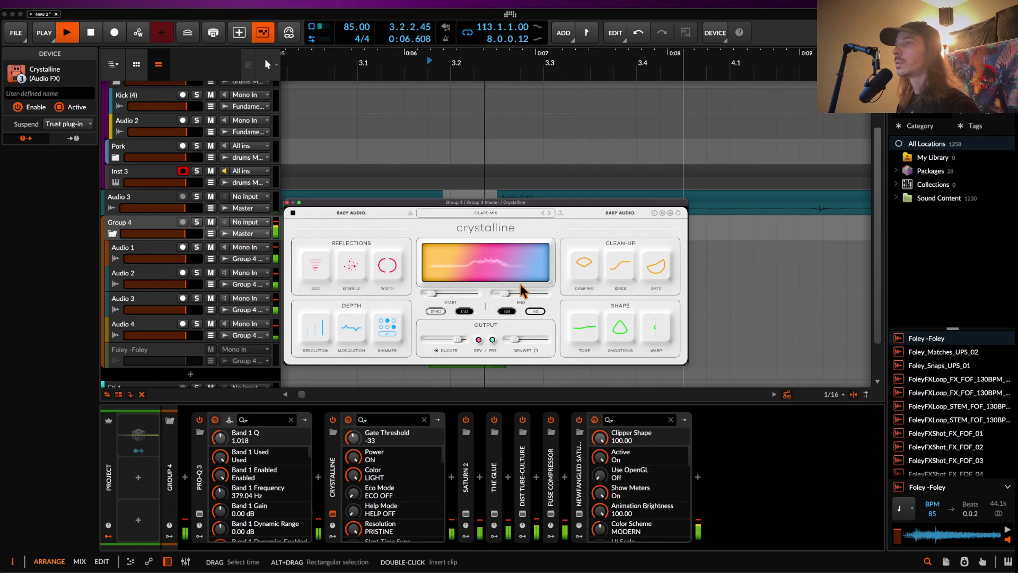
key(space)
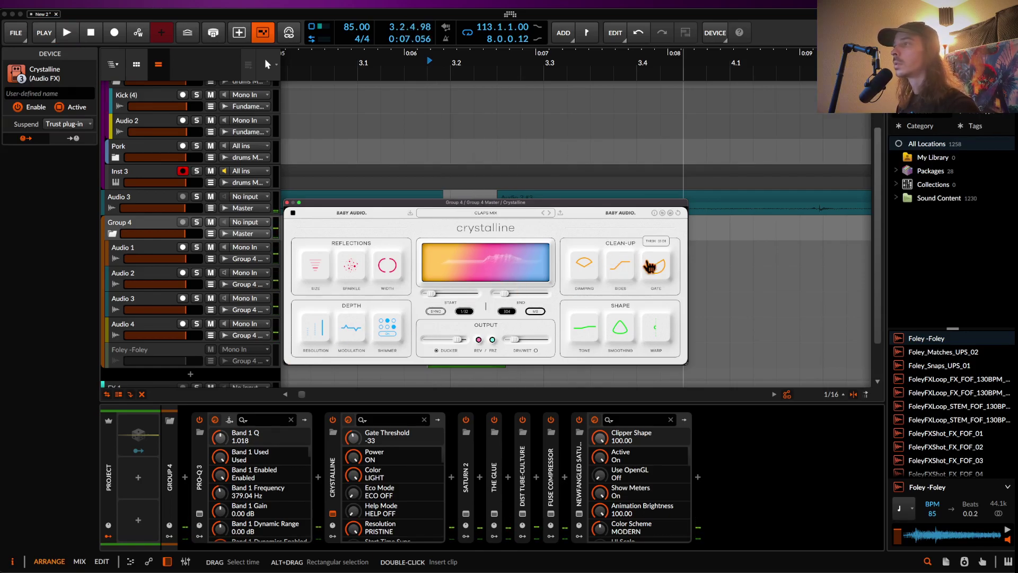
key(space)
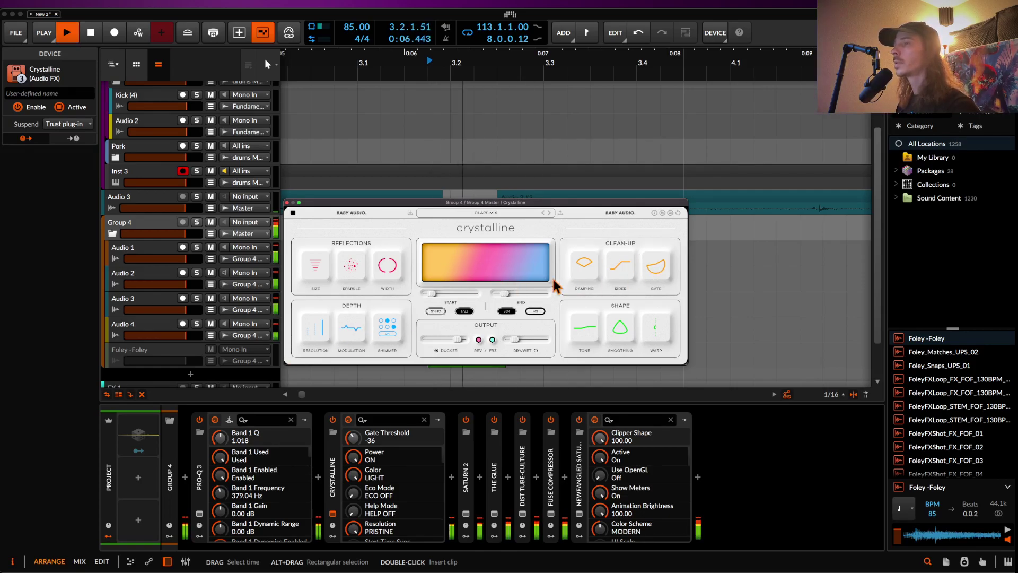
key(space)
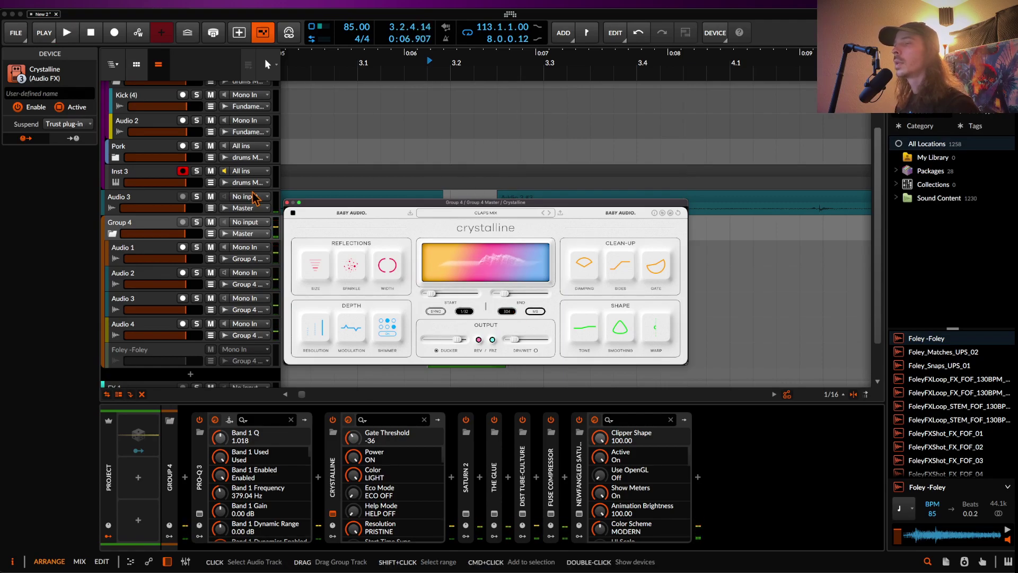
click(286, 202)
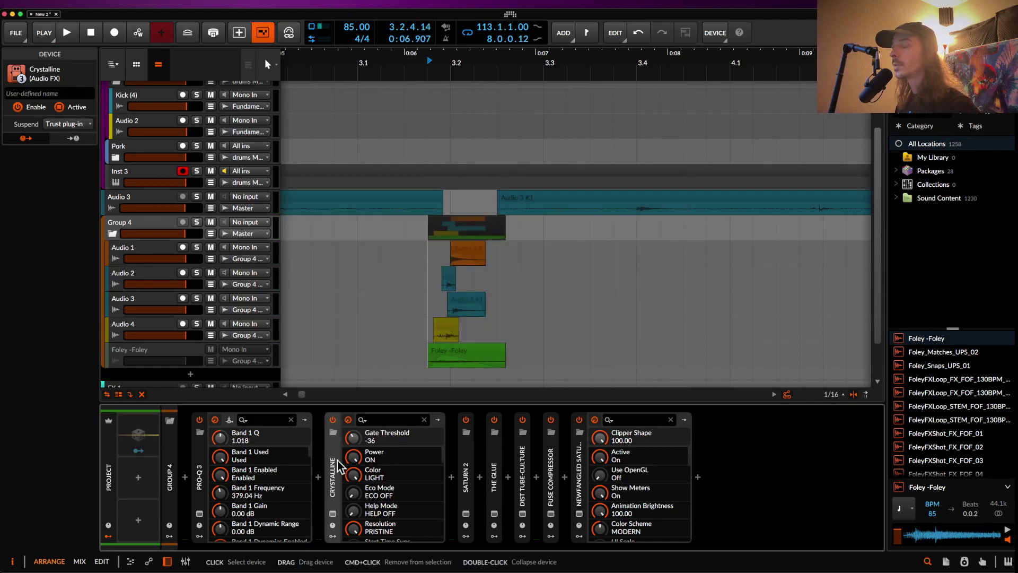
Wrap Crystalline in an FX Layer and add an empty second layer for the dry signal
key(super+g)
click(393, 438)
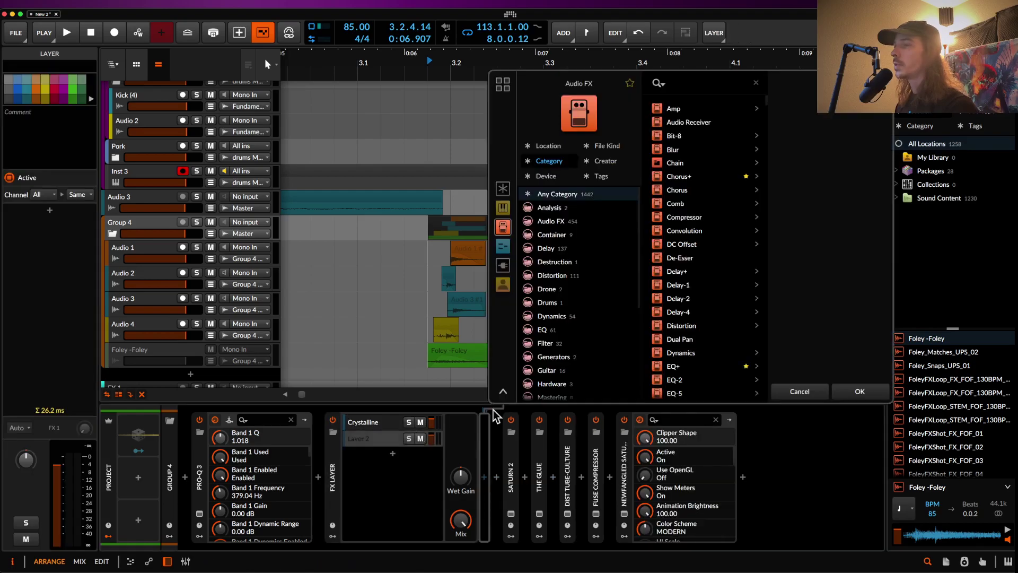
click(856, 391)
Set Crystalline's dry/wet mix to 100 in its FX Layer chain
click(381, 422)
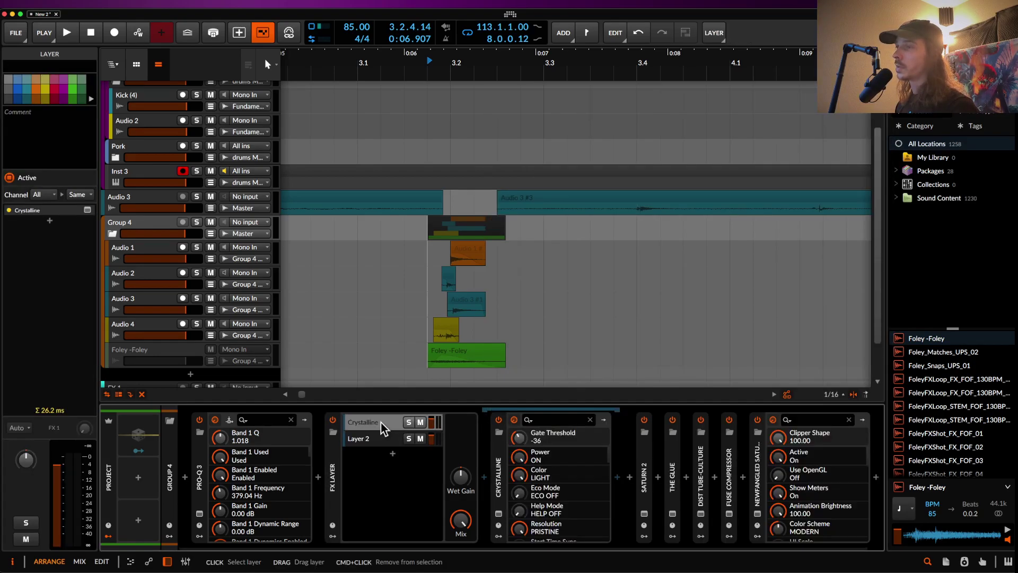
click(498, 514)
drag(521, 342, 674, 350)
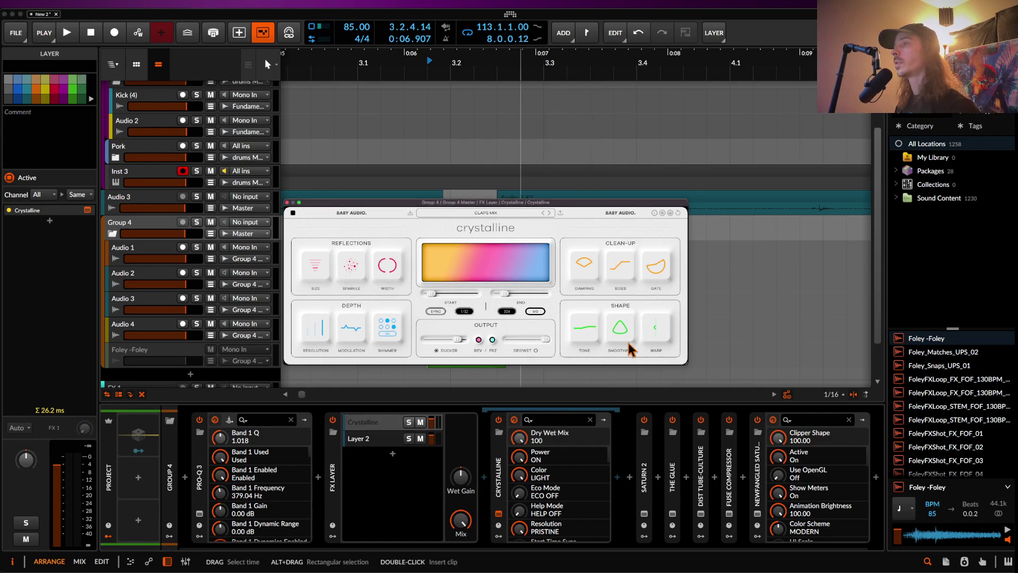
click(291, 202)
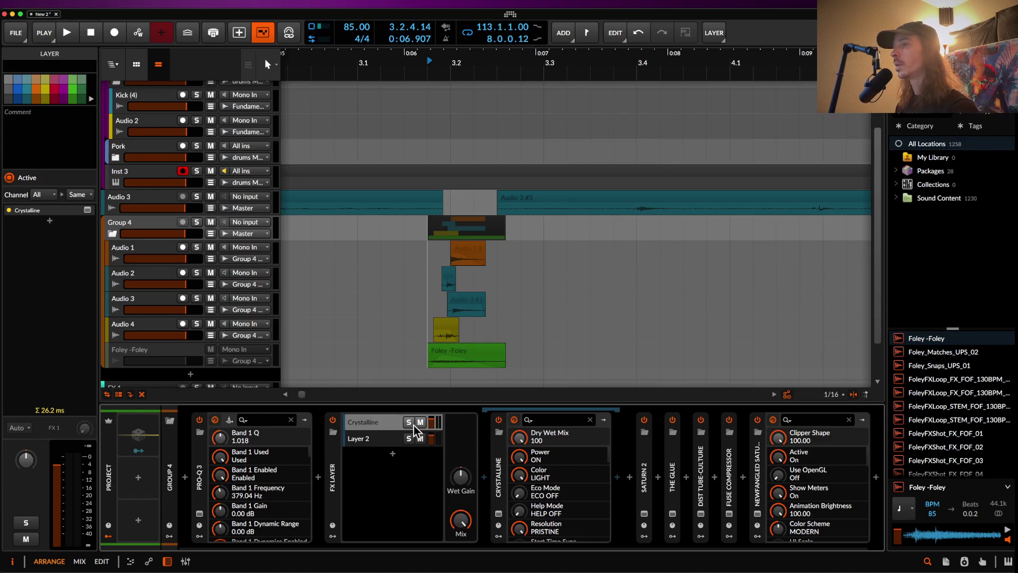
Solo the Crystalline layer to hear the wet reverb alone, and unsolo it
click(409, 423)
key(space)
key(space)
click(409, 424)
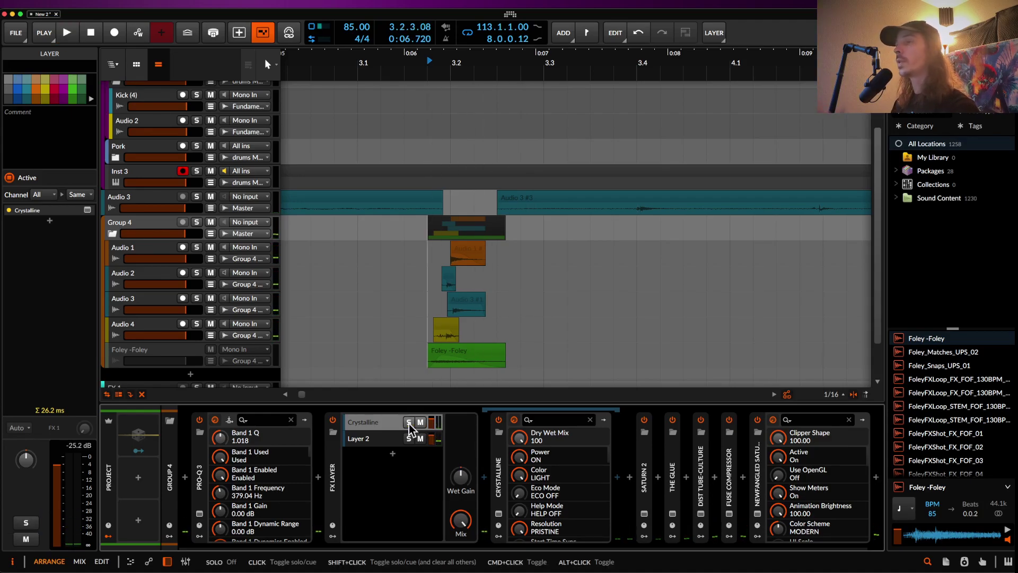
Lower the Crystalline layer's volume to about -22.1 dB while repeatedly auditioning the blend with the dry layer
key(space)
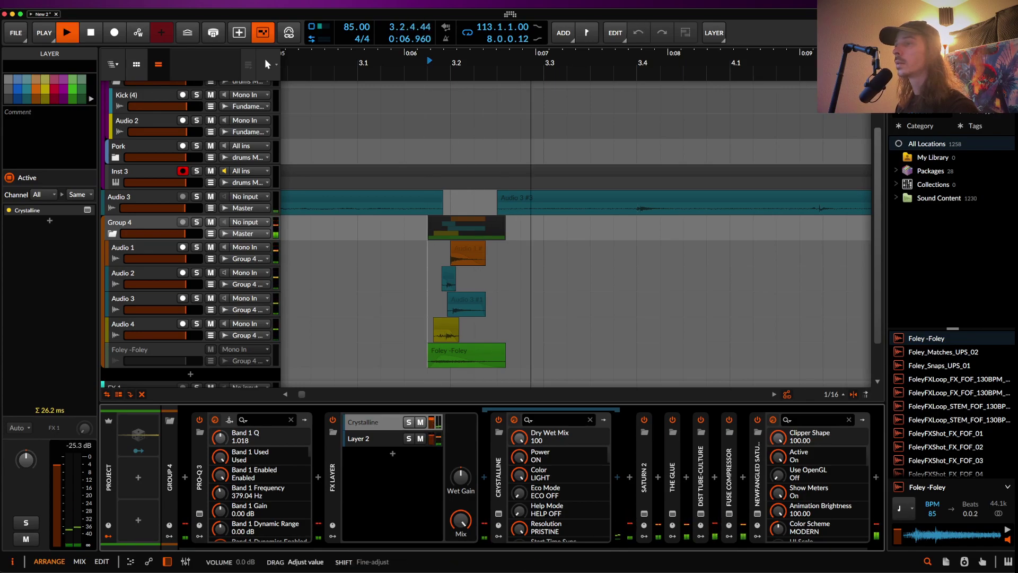
key(space)
key(space)
key(space)
key(space)
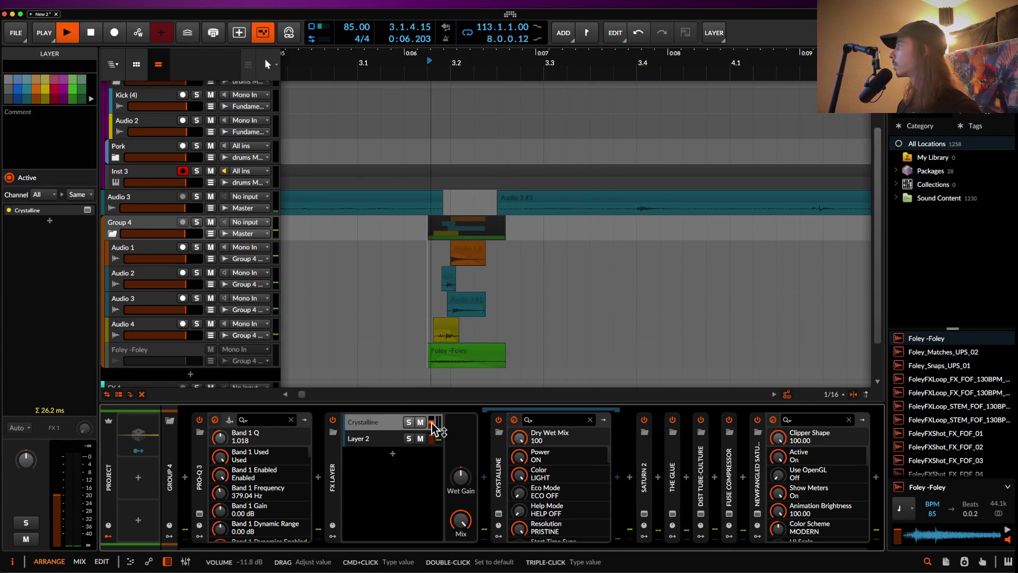
drag(434, 425, 435, 432)
key(space)
key(space)
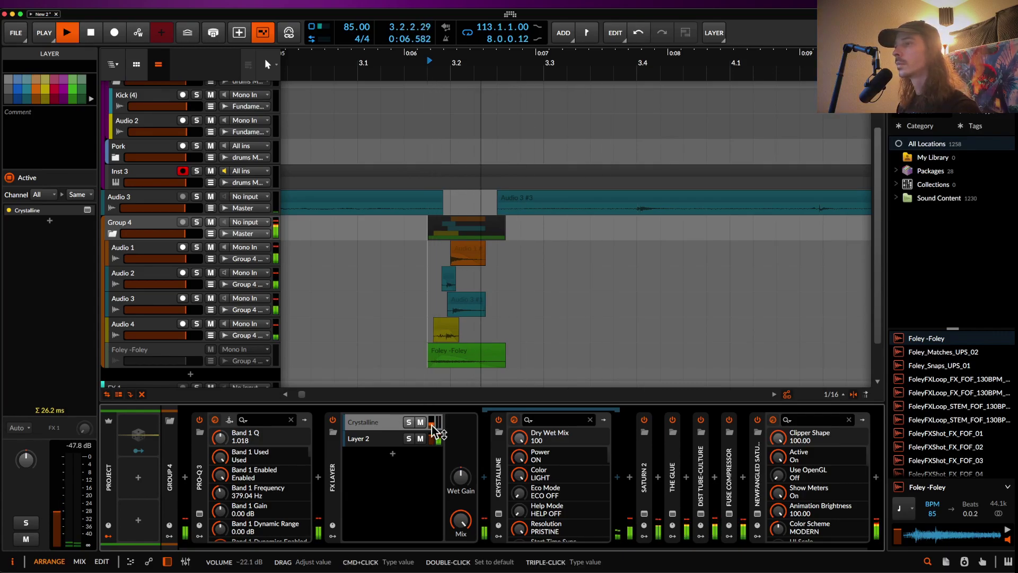
key(space)
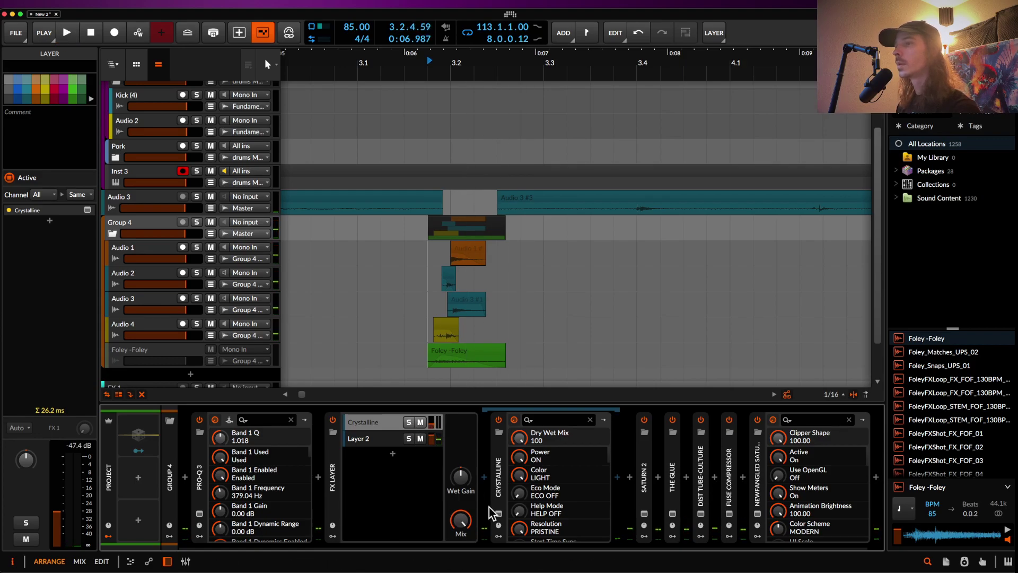
Change Crystalline's Sparkle and Shimmer settings and set its Size to Medium, auditioning the reverb
click(499, 515)
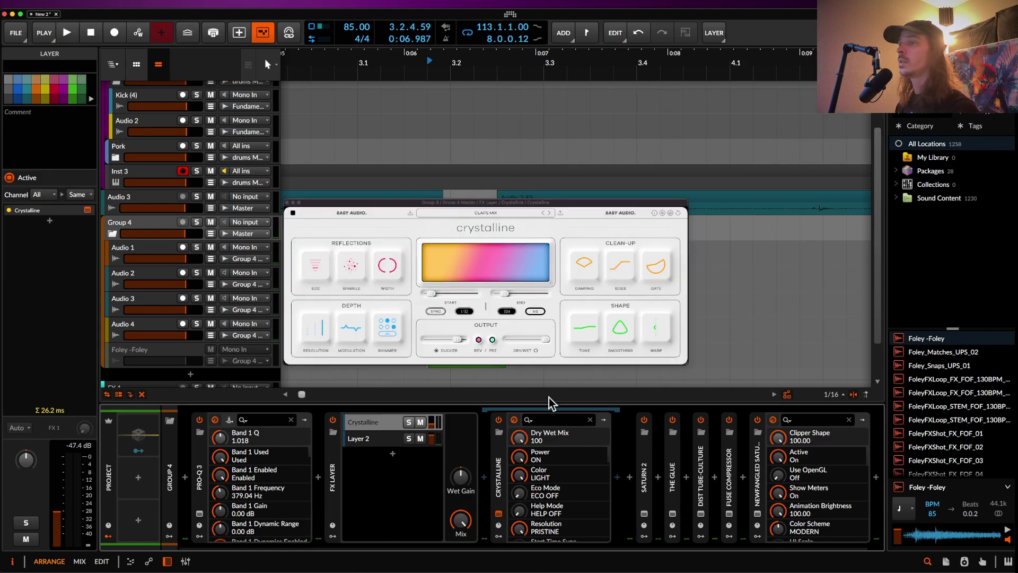
click(354, 281)
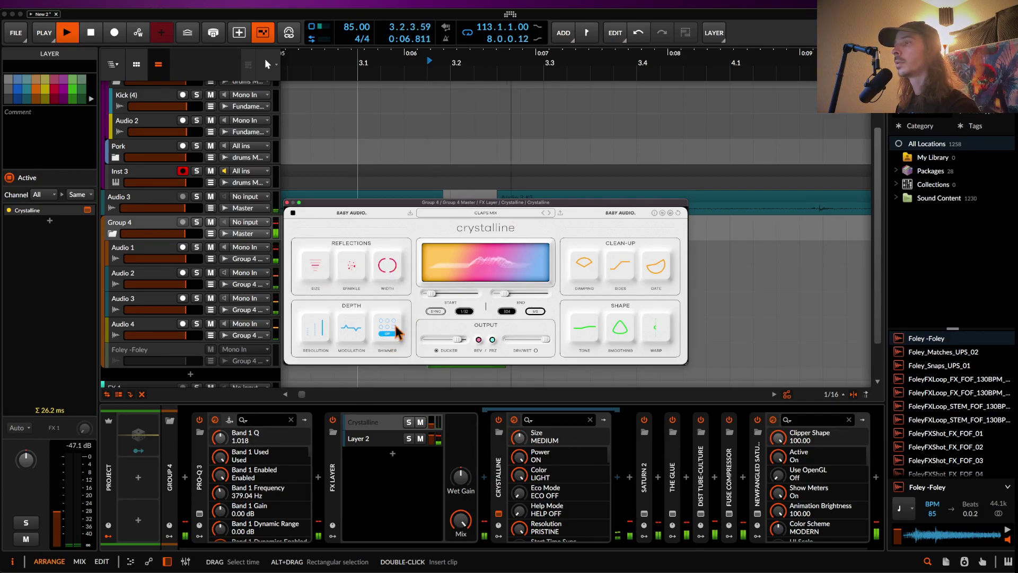
key(space)
key(space)
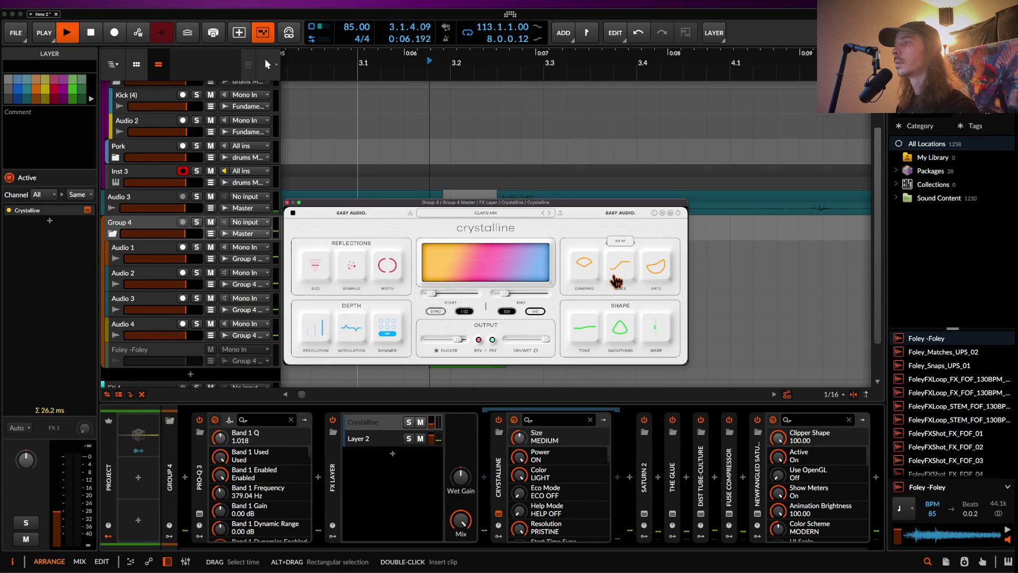
Set Crystalline's Tone to -42 and its Sides filter to 592 Hz while auditioning the reverb
key(space)
key(space)
click(592, 330)
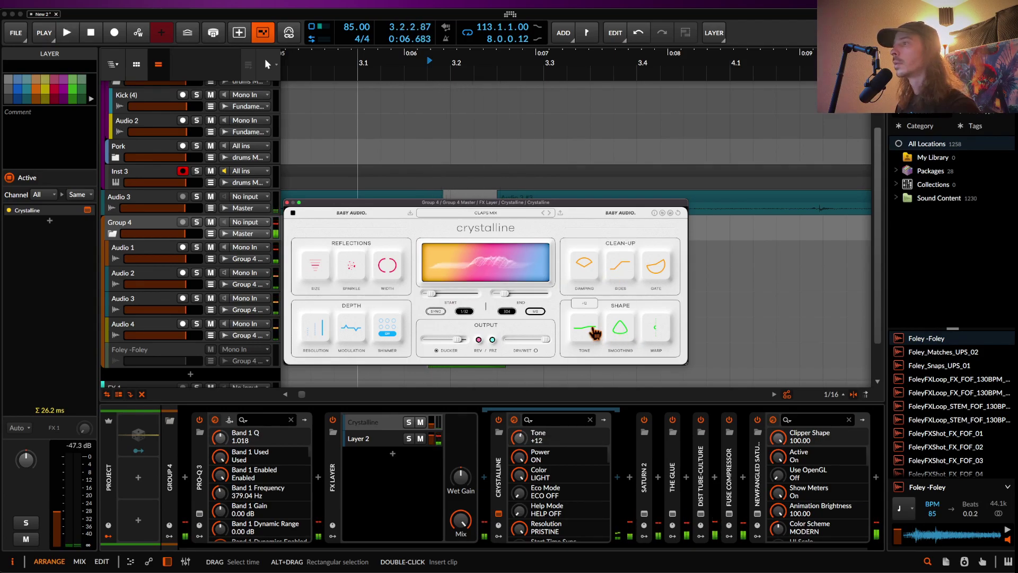
key(space)
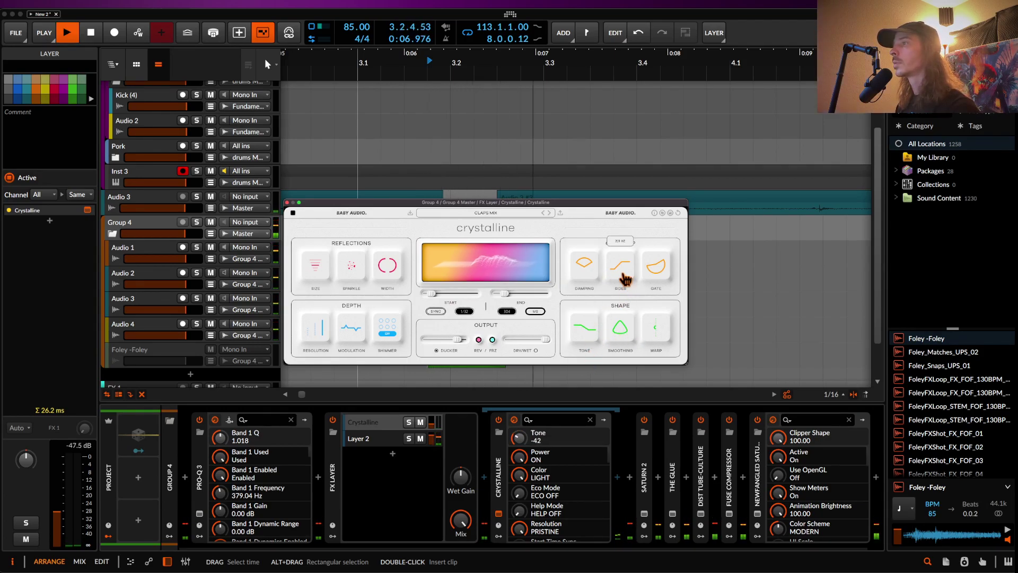
key(space)
drag(625, 275, 625, 268)
key(space)
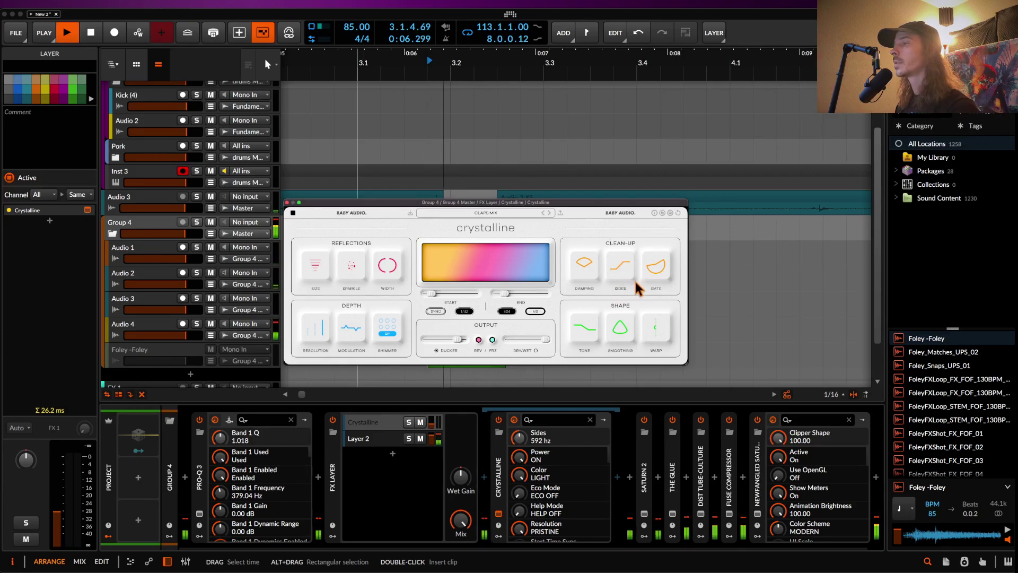
Reset Crystalline's Warp and raise its Ducker to 80, replaying the sample to judge the changes
double_click(659, 330)
key(space)
key(space)
key(space)
key(space)
key(space)
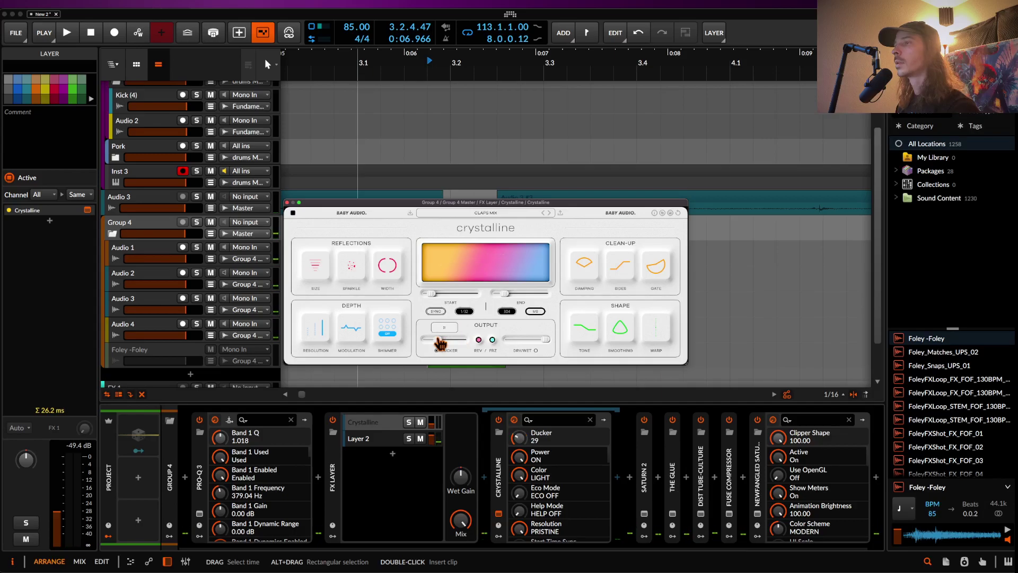
drag(430, 344, 459, 344)
key(space)
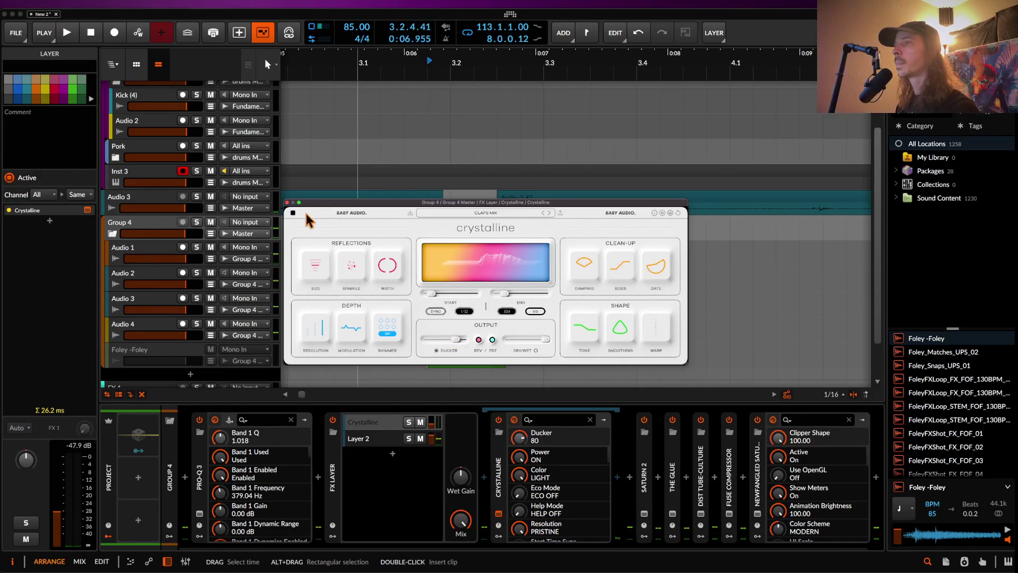
Close Crystalline and collapse the Pro-Q 3 and FX Layer devices in Group 4's chain
click(286, 202)
click(145, 225)
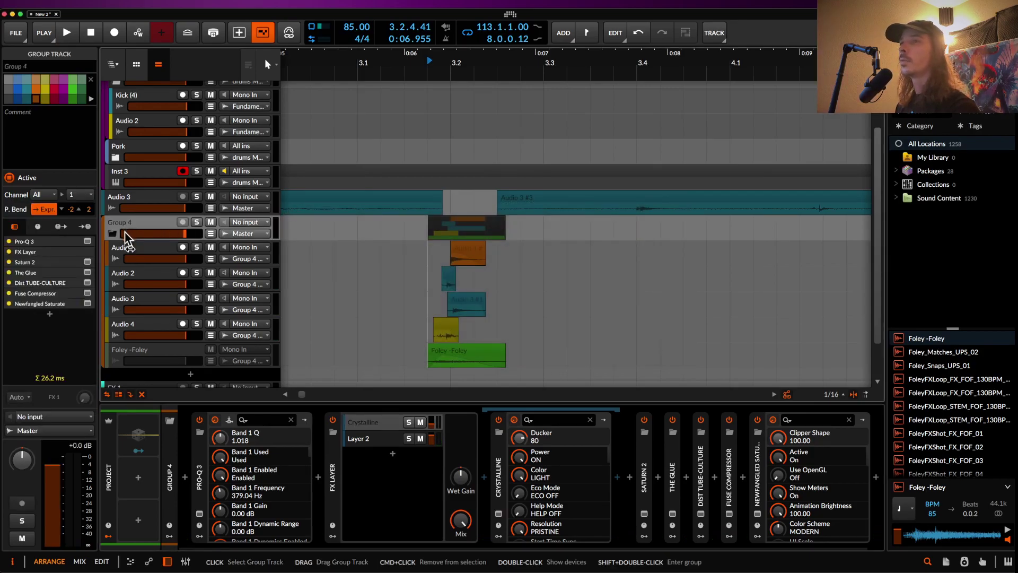
double_click(201, 475)
double_click(227, 474)
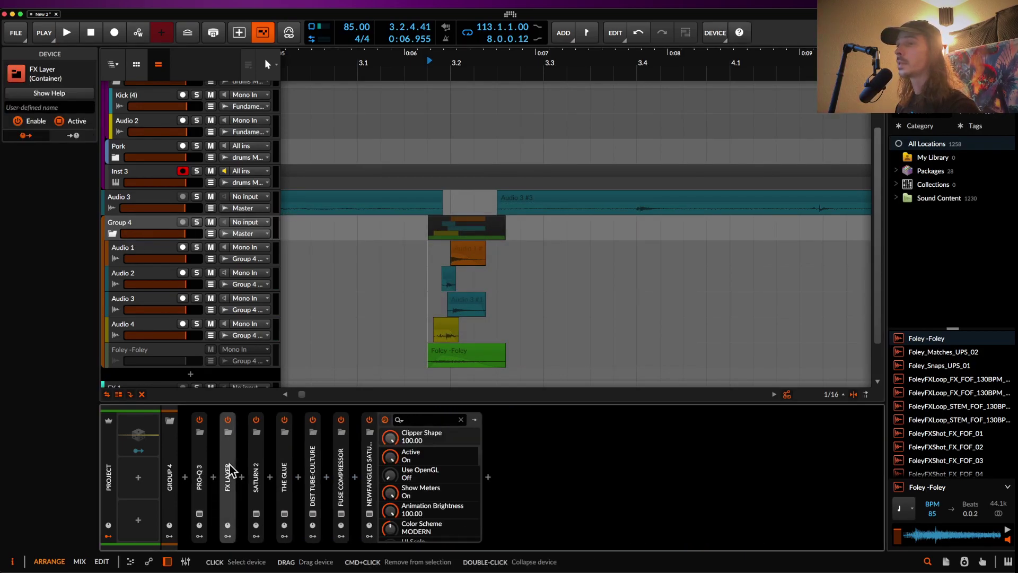
Compare the unprocessed and processed sound by deactivating all seven Group 4 devices together, and reactivate them
click(199, 463)
shift+click(372, 461)
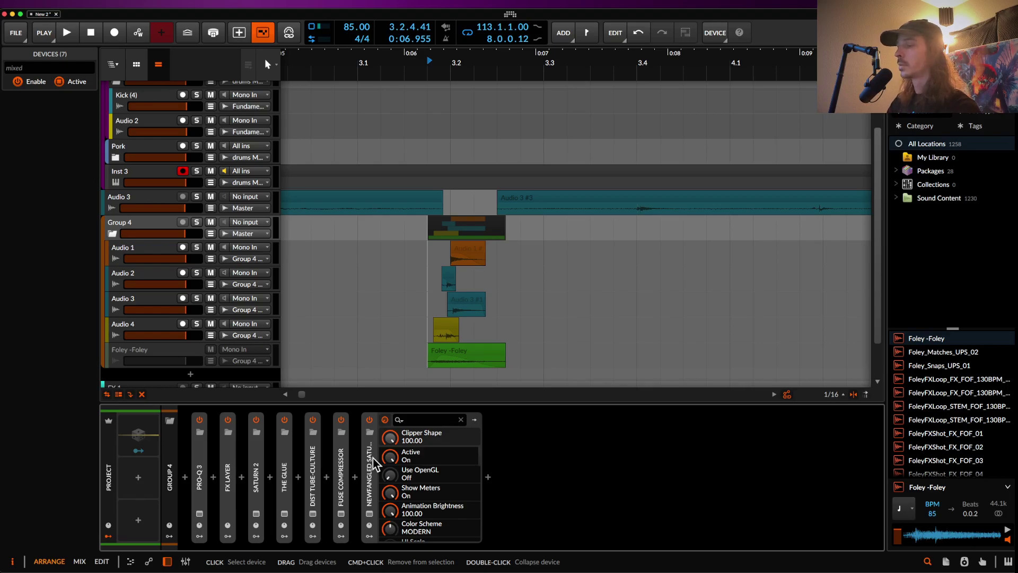
key(alt+a)
key(space)
key(space)
key(space)
key(space)
key(alt+a)
key(space)
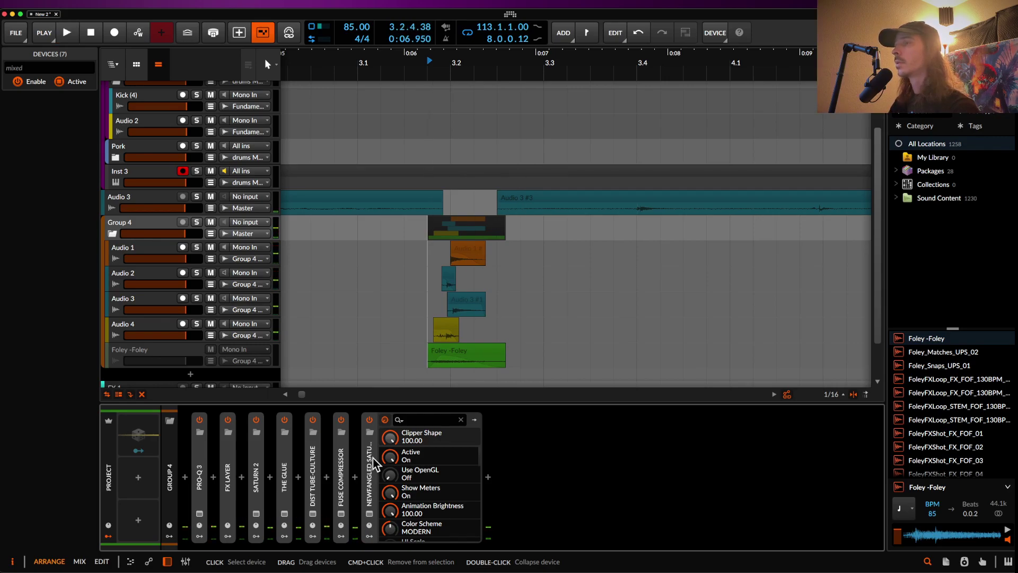
key(space)
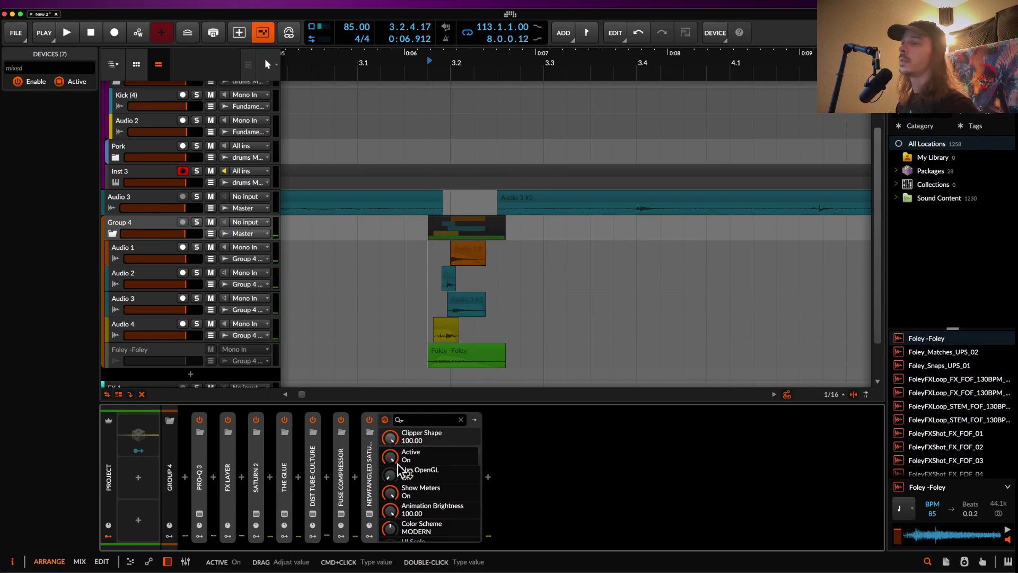
Insert a second Pro-Q 3 at the end of Group 4's device chain and play the sample to examine its spectrum
click(488, 477)
text(PRO)
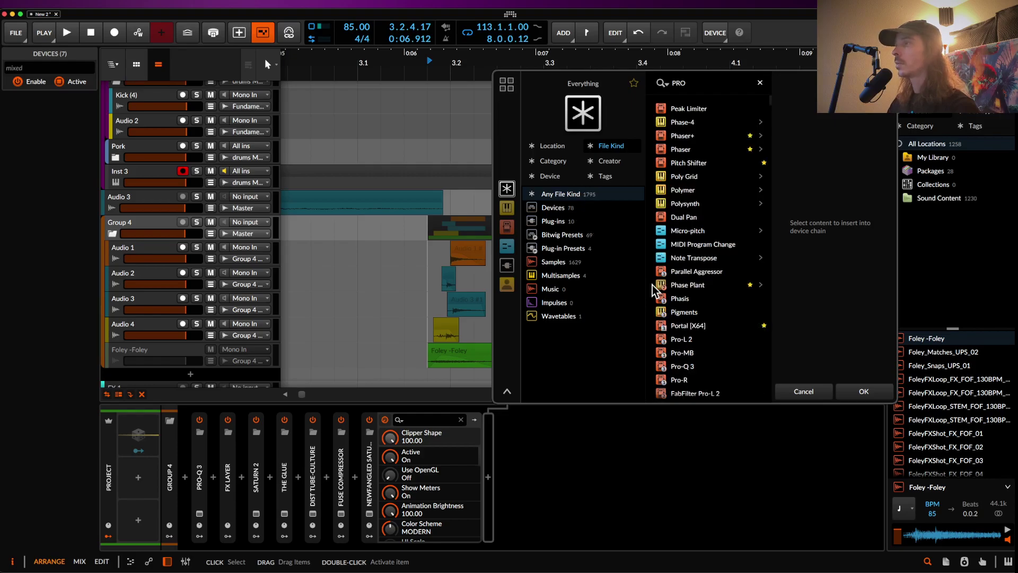
click(684, 150)
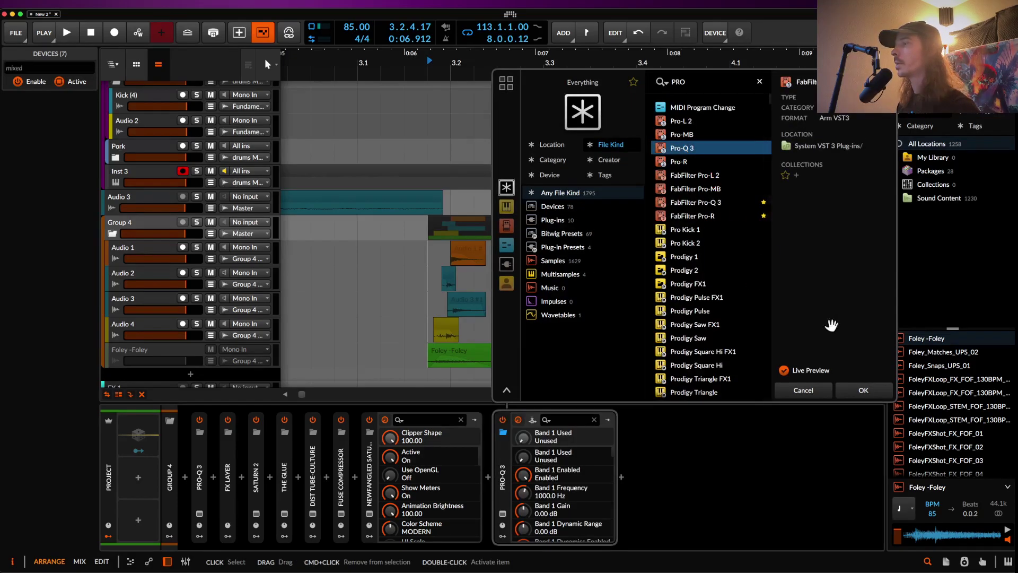
click(862, 391)
click(113, 238)
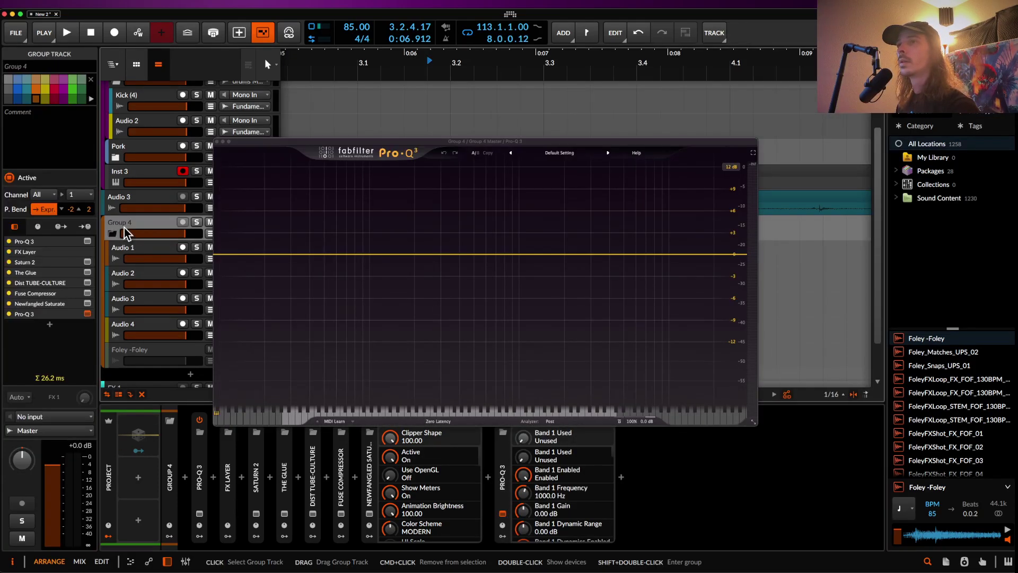
key(space)
key(space)
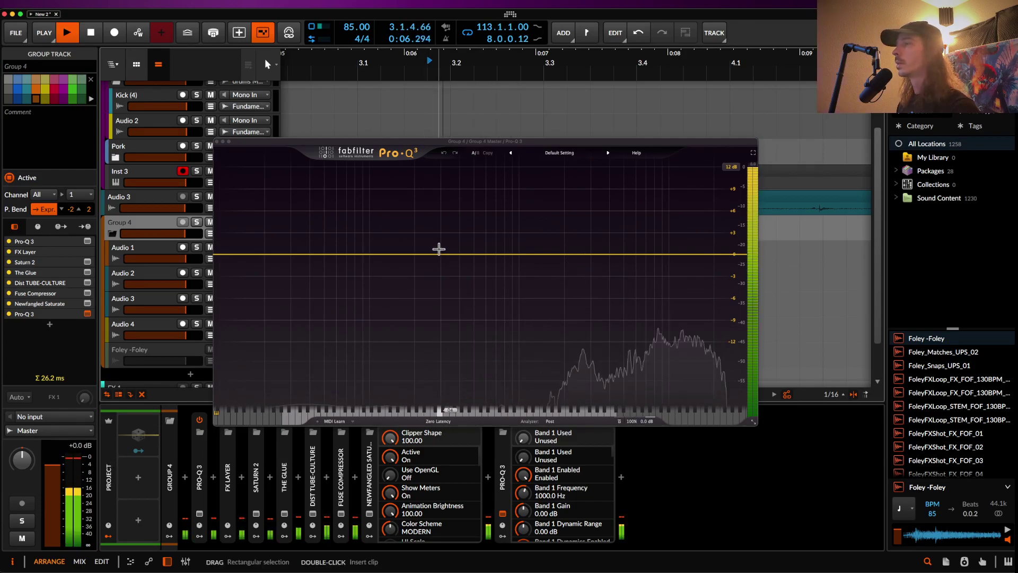
key(space)
key(space)
key(space)
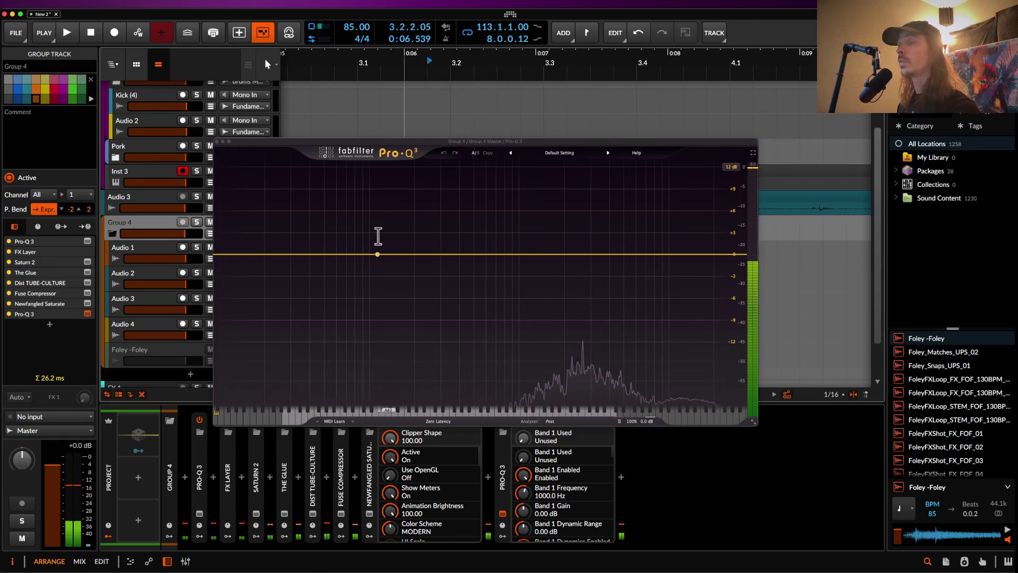
Close the extra Pro-Q 3 and delete it from the end of Group 4's chain
click(217, 142)
click(503, 465)
key(Delete)
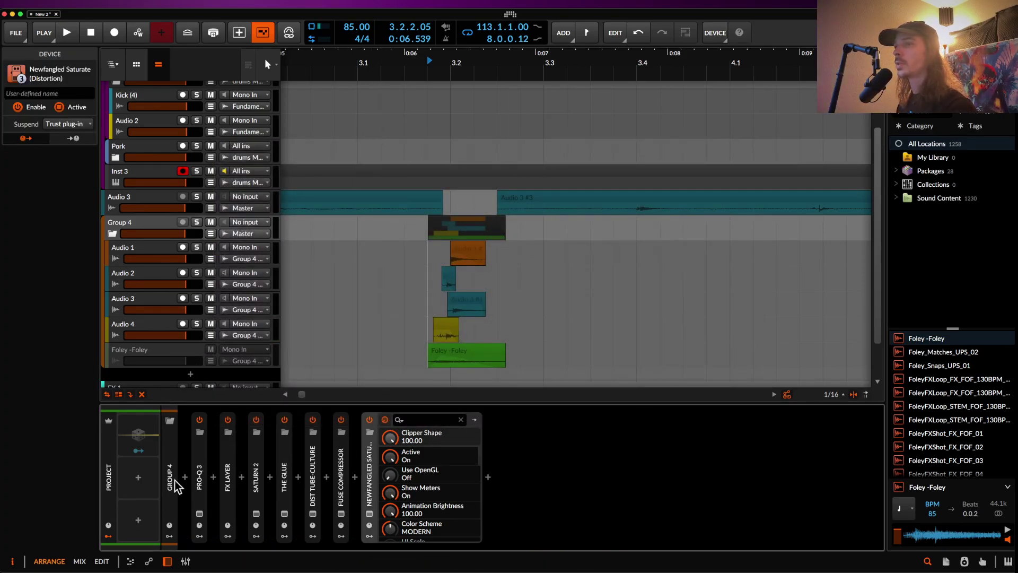
Add a bell cut of about -4.3 dB near 2825 Hz in Group 4's first Pro-Q 3 and audition it
click(200, 514)
key(space)
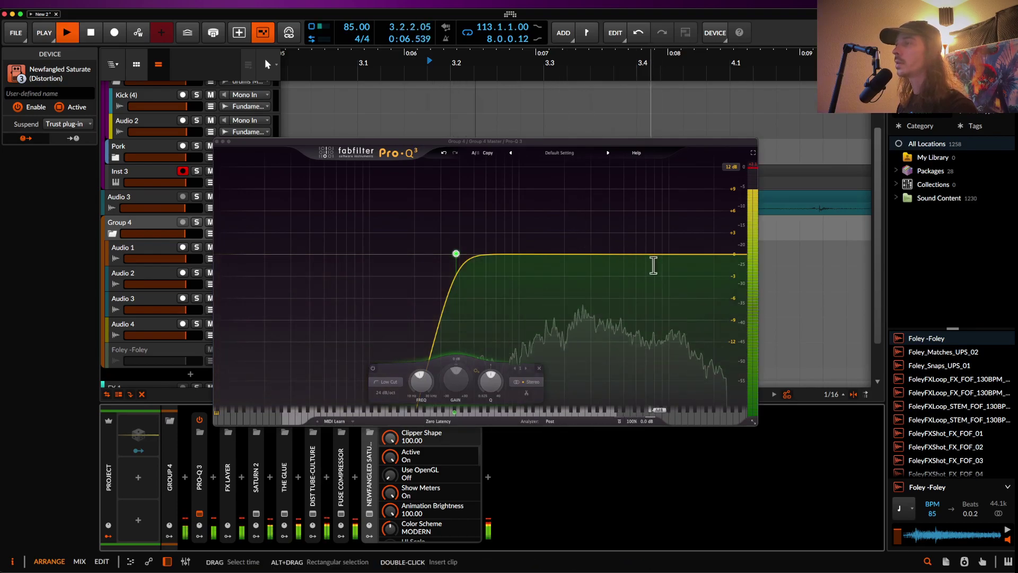
drag(585, 254, 585, 273)
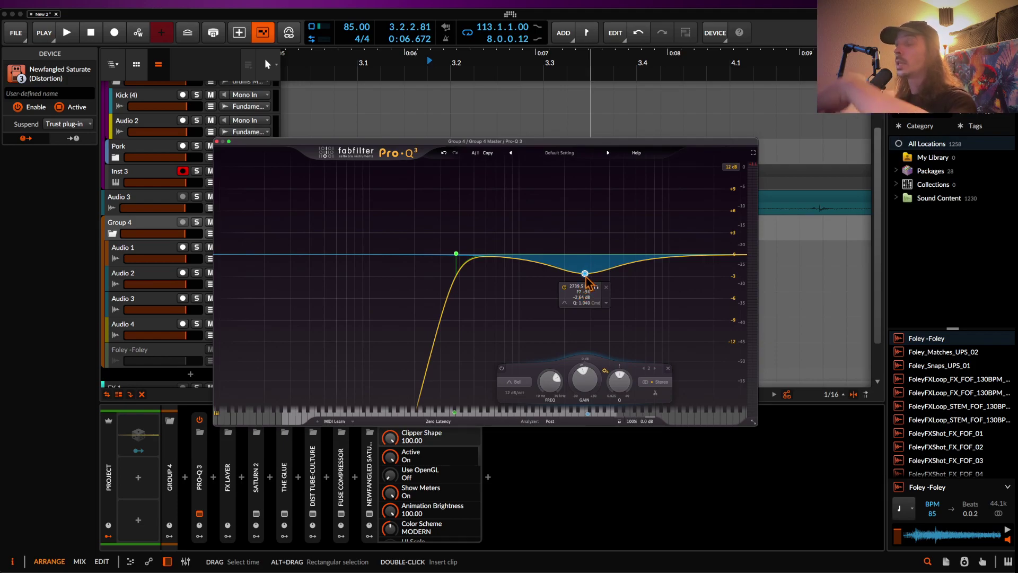
drag(585, 275, 582, 261)
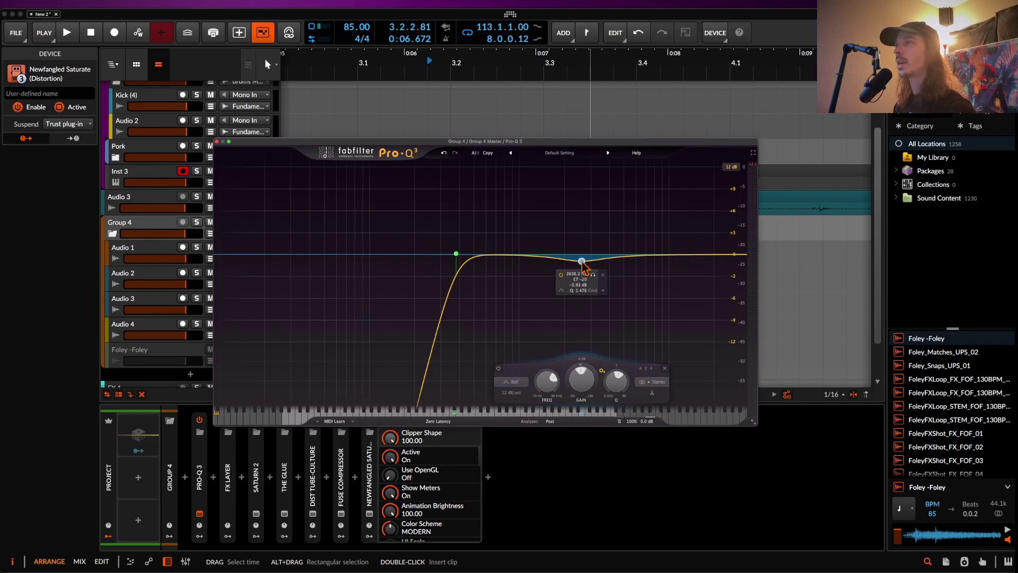
drag(582, 261, 587, 286)
key(space)
key(space)
key(space)
key(space)
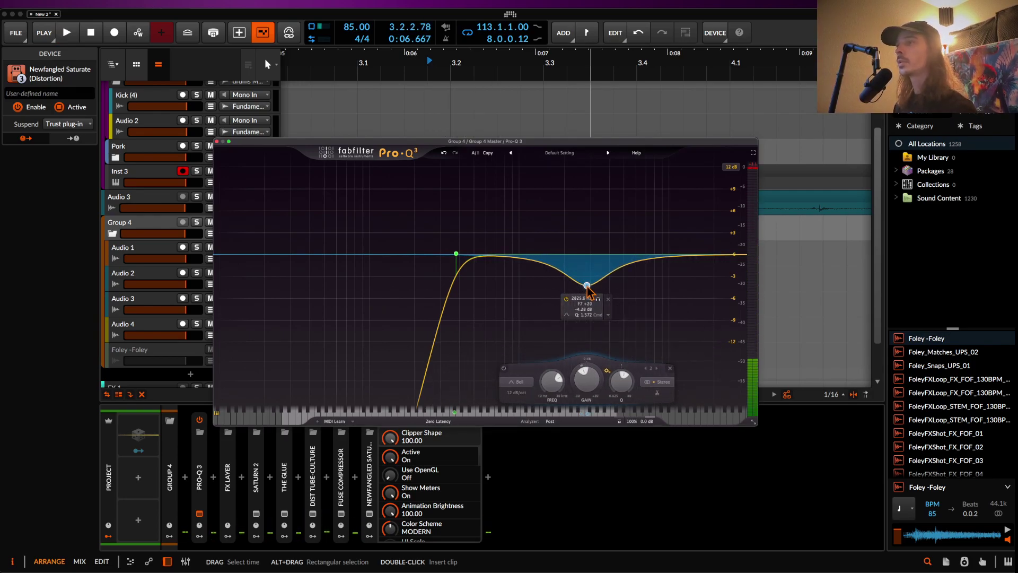
Try turning the bell band into a boost of about +5.7 dB near 1340 Hz and audition it
drag(587, 285, 539, 213)
key(space)
key(space)
key(space)
key(space)
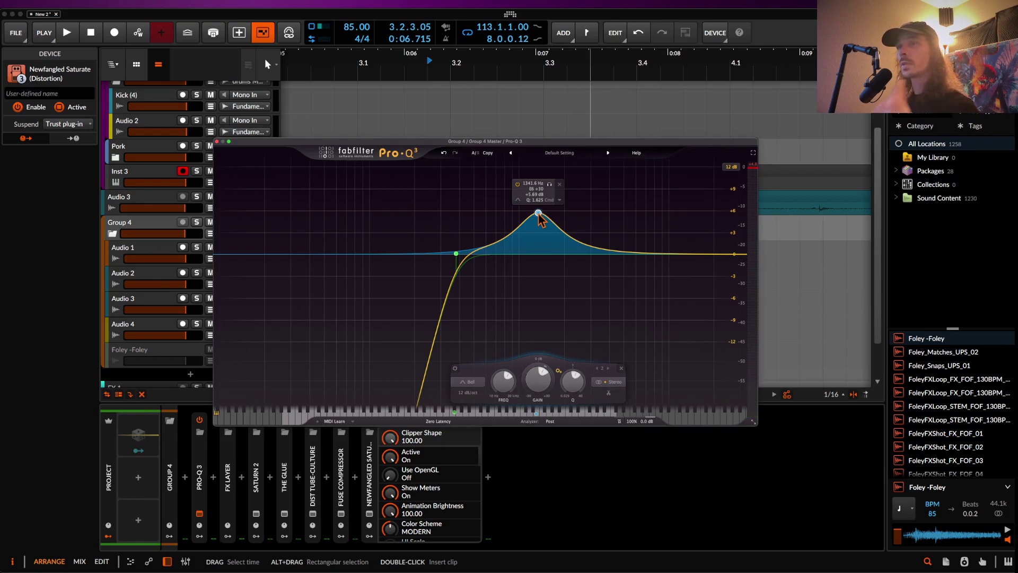
key(space)
Turn the bell band into a cut of about -4 dB in the upper mids, audition it repeatedly, and close the EQ
drag(538, 213, 582, 284)
key(space)
key(space)
key(space)
key(space)
key(space)
key(space)
key(space)
key(space)
key(space)
key(space)
key(space)
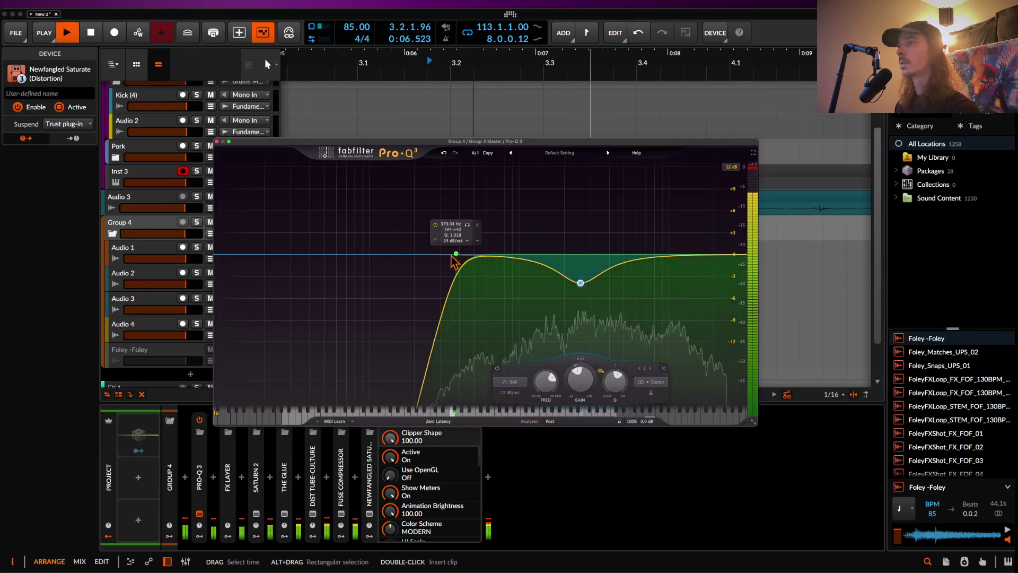
click(217, 141)
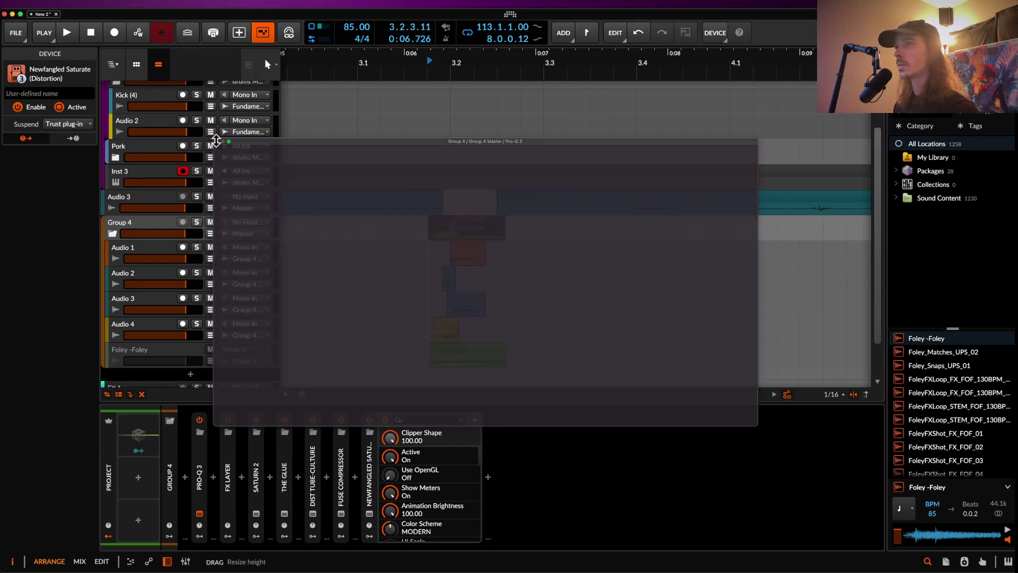
Open Rolling Sampler on the Master track and place its captured audio on a new track at the end of Group 4
scroll(339, 267, down, 2)
click(154, 375)
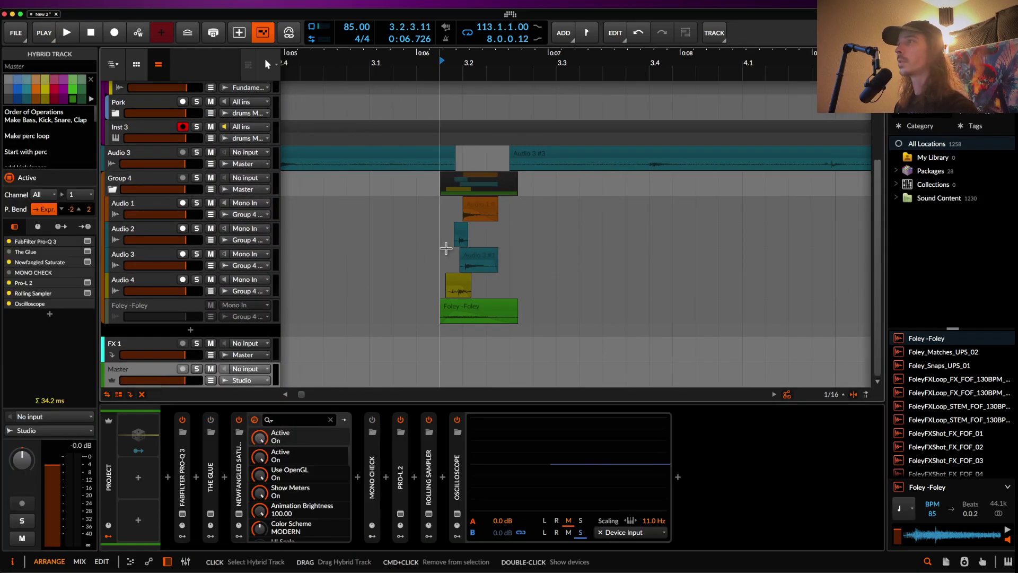
click(429, 513)
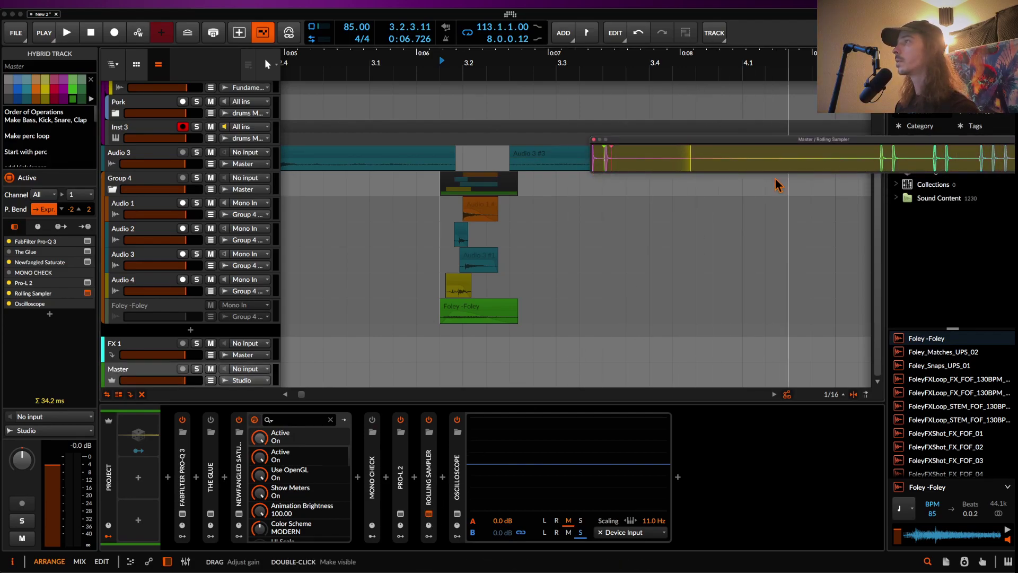
drag(858, 254, 591, 336)
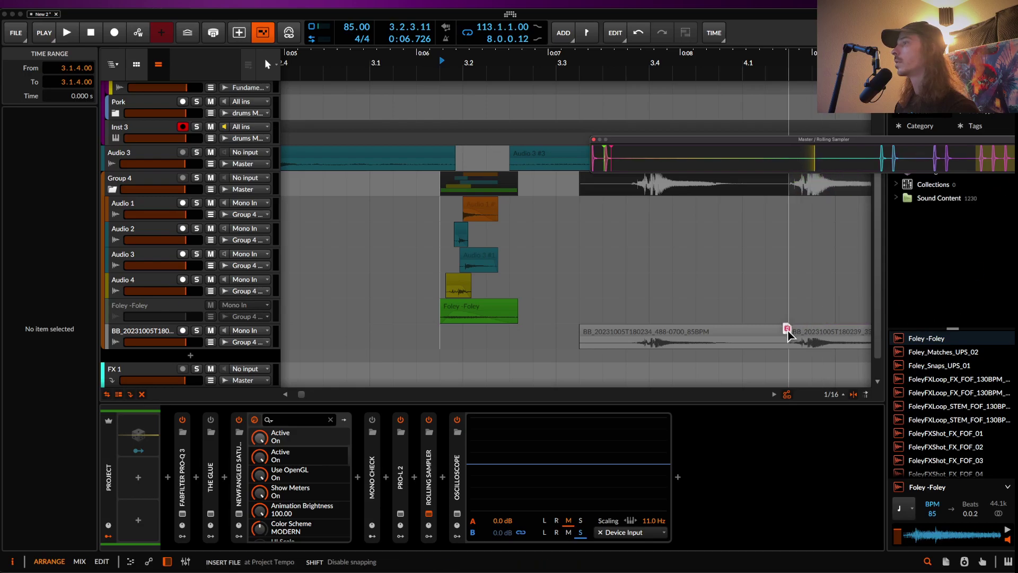
Solo the new recordings track and move it out of Group 4 so that it outputs directly to Master
scroll(781, 338, down, 5)
scroll(781, 338, right, 5)
scroll(781, 339, right, 10)
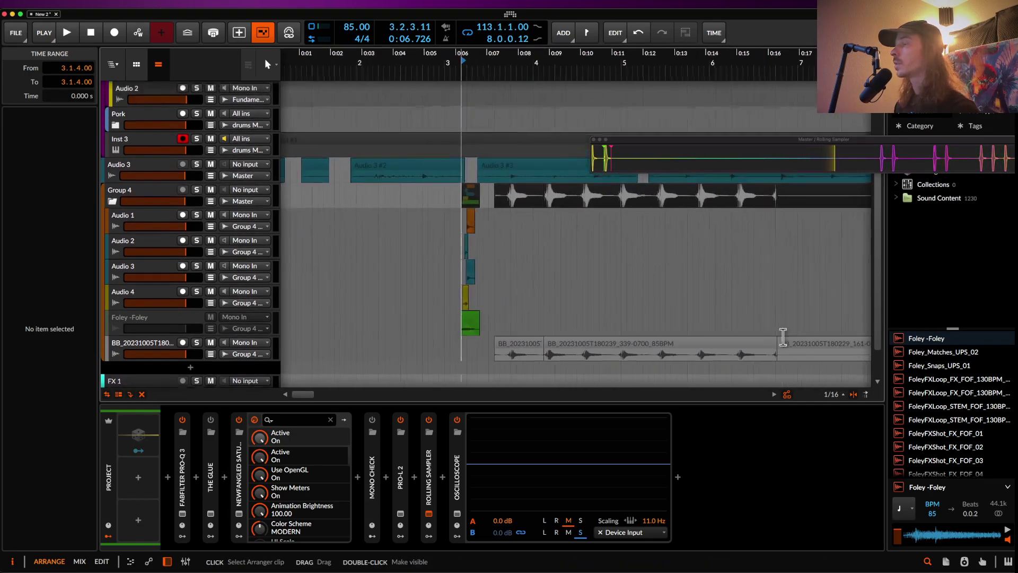
click(570, 358)
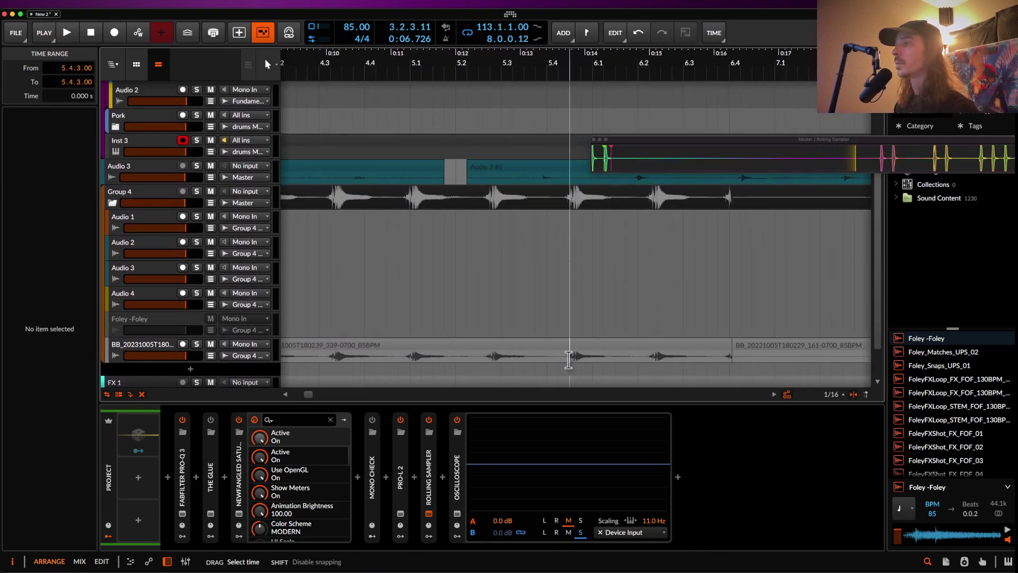
click(197, 345)
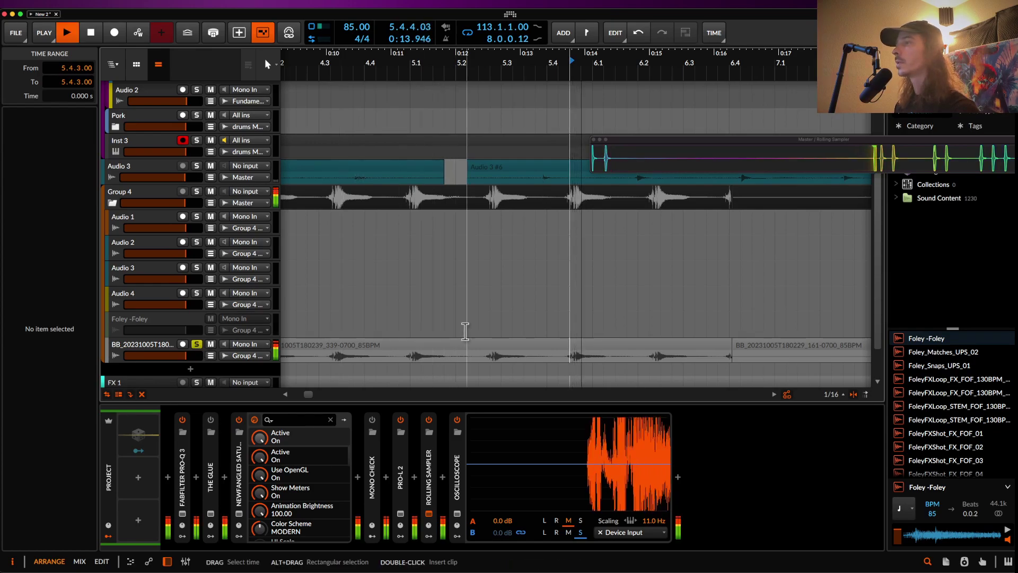
click(142, 350)
drag(145, 347, 145, 368)
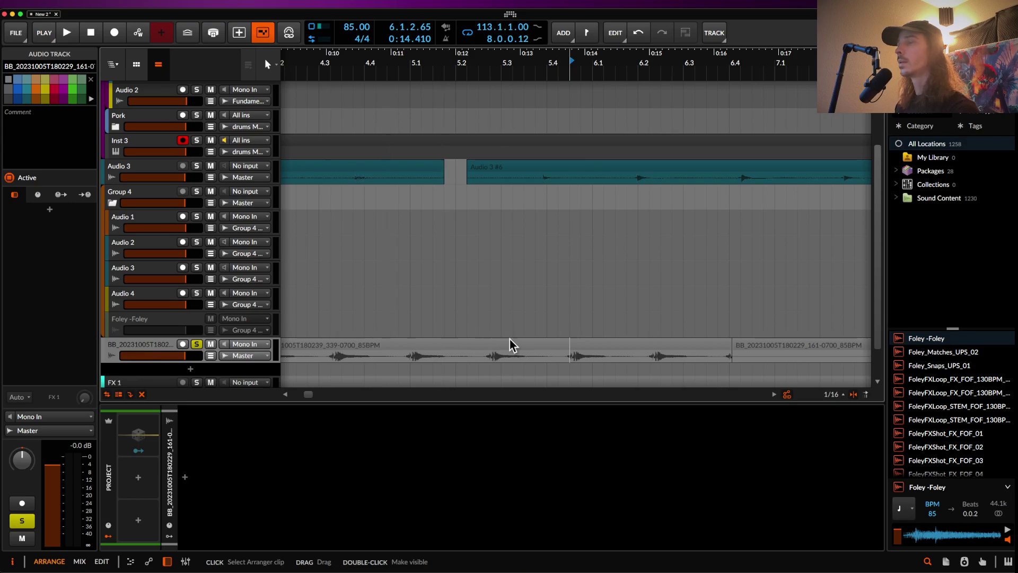
Audition the individual hits in the captured recordings one by one, working backwards to the hit at 4.1.3
click(643, 358)
key(space)
key(space)
click(483, 359)
key(space)
key(space)
click(401, 361)
key(space)
scroll(402, 359, left, 3)
key(space)
click(407, 356)
key(space)
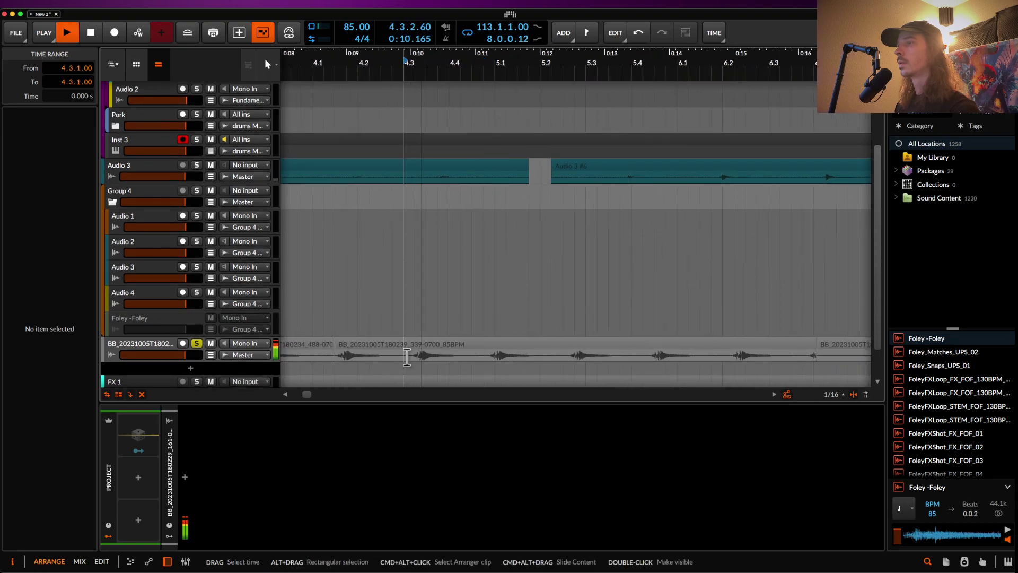
scroll(407, 357, left, 3)
click(414, 354)
key(space)
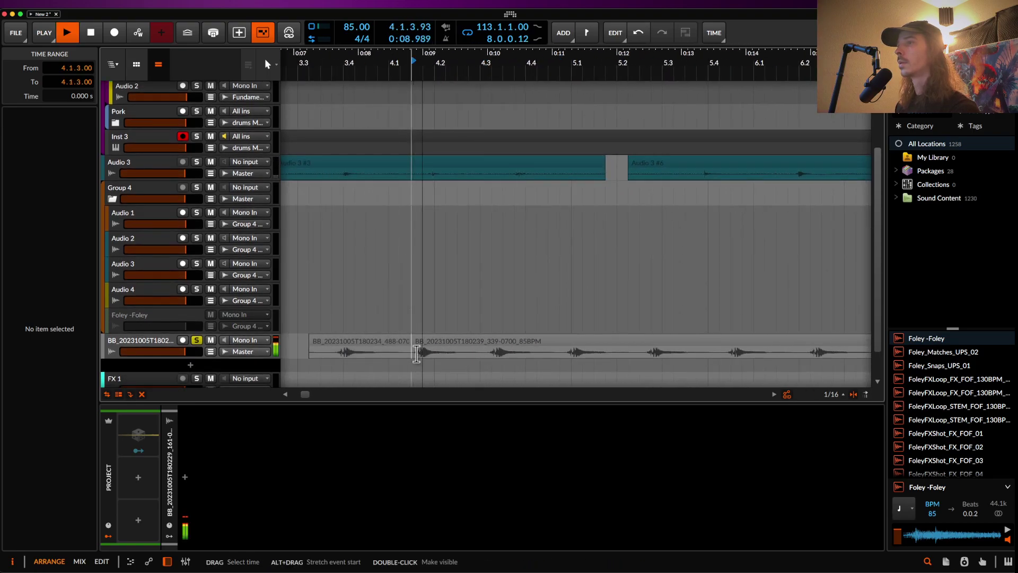
key(space)
Split the long captured clip just before each following hit, up to 6.2.1, so every hit becomes a separate clip
click(480, 354)
key(super+e)
click(559, 355)
key(super+e)
click(638, 354)
key(super+e)
click(719, 357)
key(super+e)
scroll(720, 356, right, 2)
click(730, 363)
key(super+e)
Select the six separated hit clips and trim their tails together to a length of 0.0.3.74
scroll(730, 364, right, 3)
scroll(533, 376, down, 3)
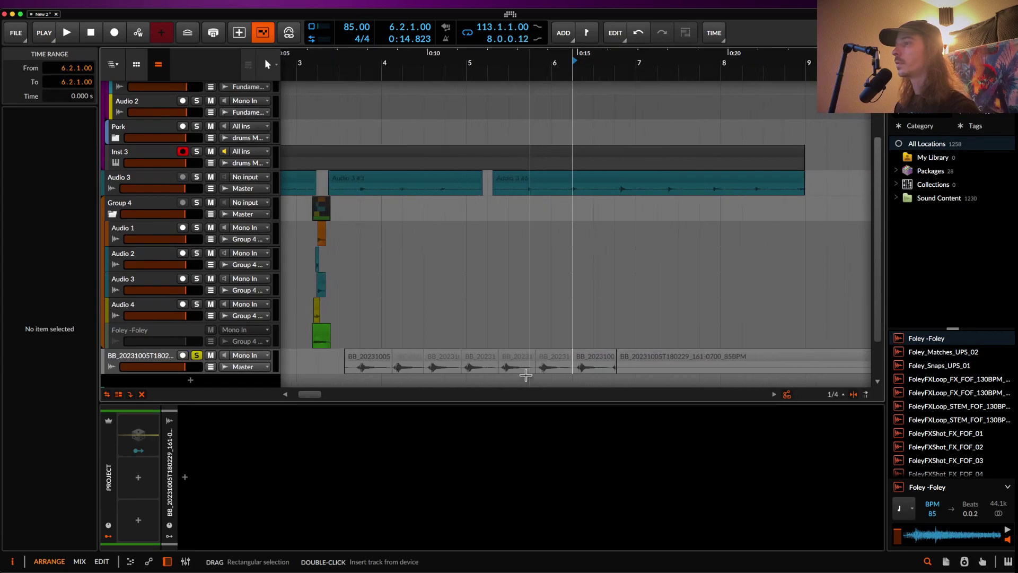
click(416, 367)
shift+click(595, 358)
scroll(596, 359, up, 3)
drag(630, 364, 587, 365)
scroll(587, 365, down, 3)
drag(594, 365, 597, 366)
scroll(594, 360, down, 5)
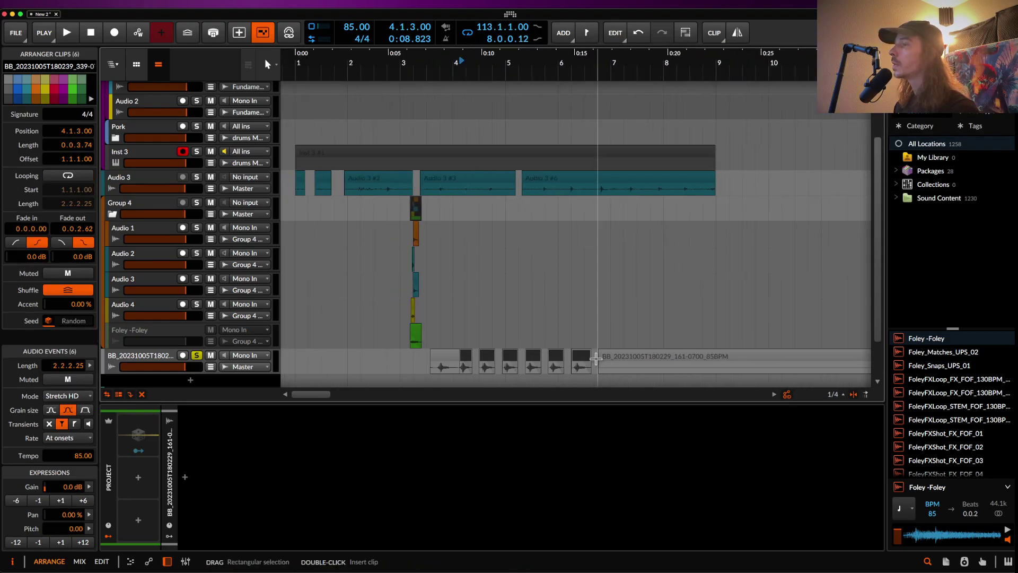
Audition the first separated hit clips and delete the third one, at position 4.4.4.00
click(466, 359)
scroll(467, 360, up, 3)
key(space)
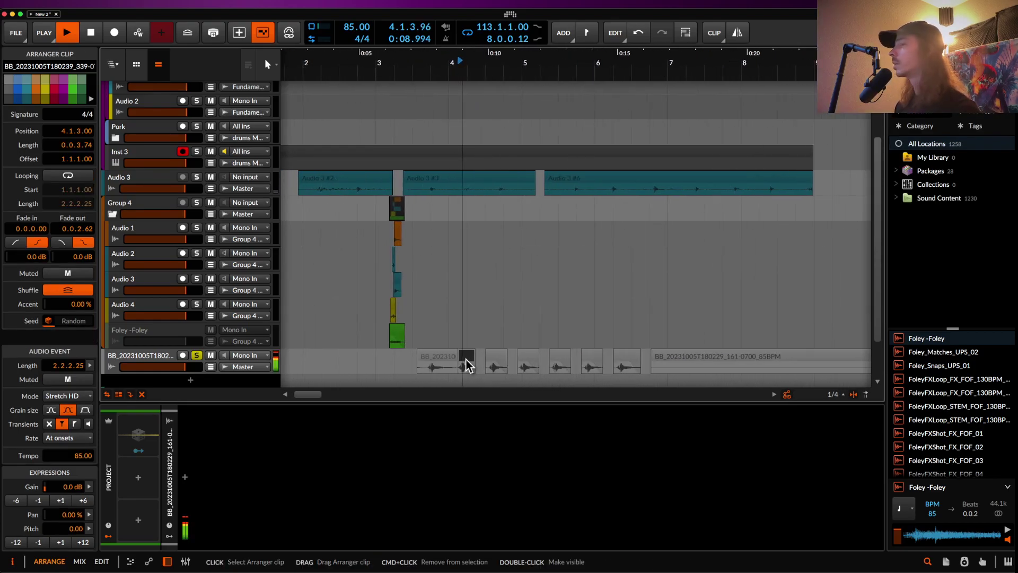
drag(466, 360, 495, 361)
click(528, 365)
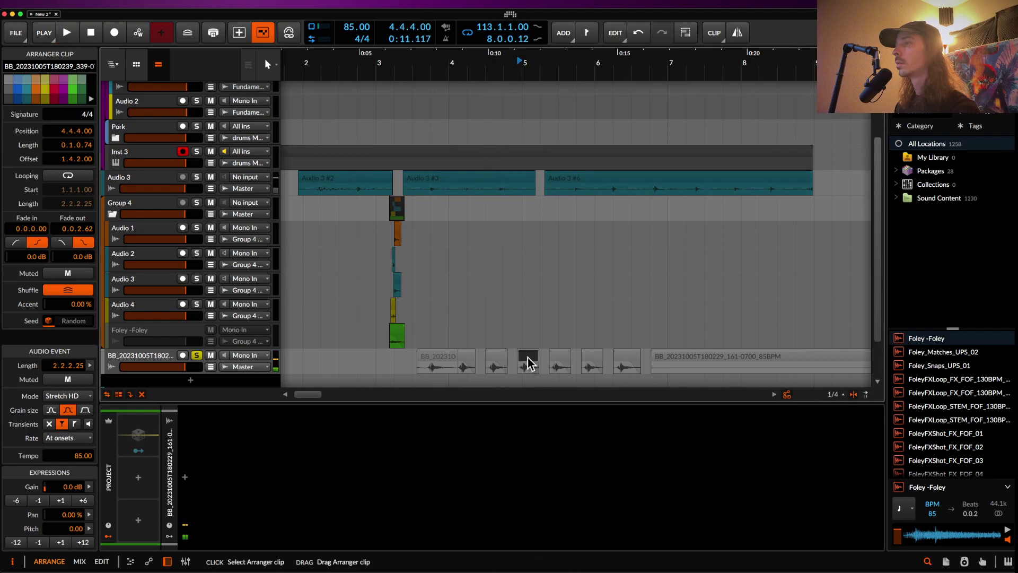
click(571, 355)
key(space)
click(528, 360)
key(Delete)
Audition the last two separated hit clips and replay the one at 4.1.3.00 for comparison
click(587, 356)
key(space)
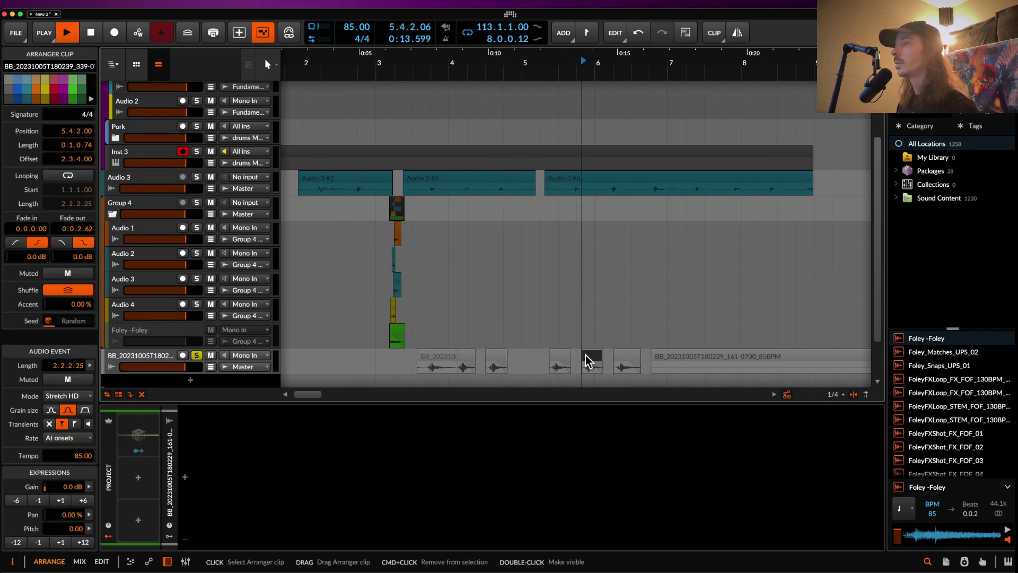
key(space)
click(621, 359)
key(space)
key(space)
key(space)
key(space)
click(465, 357)
key(space)
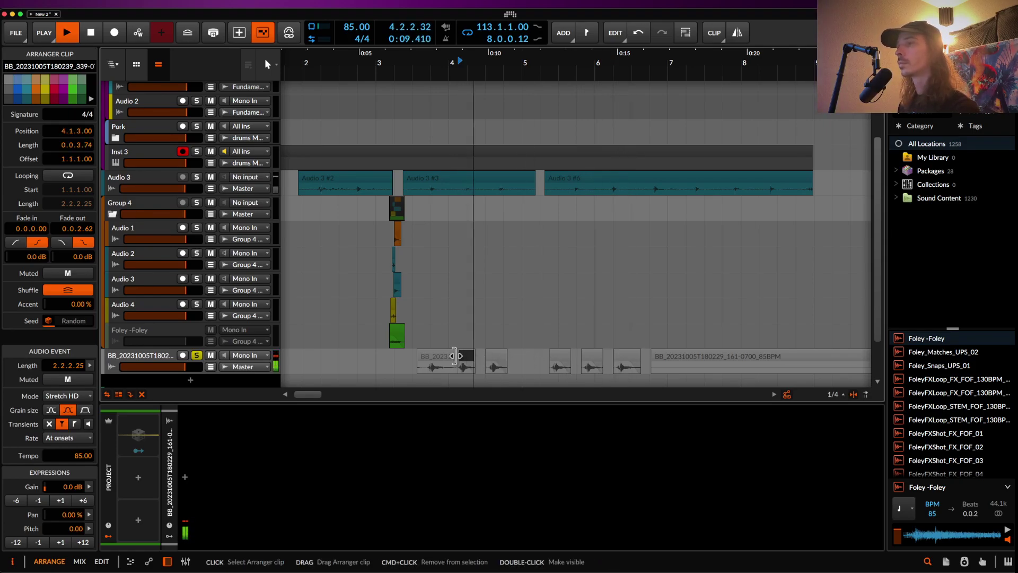
key(space)
Audition the clip starting at 3.3.2.00 and trim its tail to a length of 0.1.3.00
click(445, 357)
key(space)
scroll(442, 357, up, 1)
key(space)
drag(458, 360, 429, 365)
click(448, 370)
scroll(429, 365, down, 5)
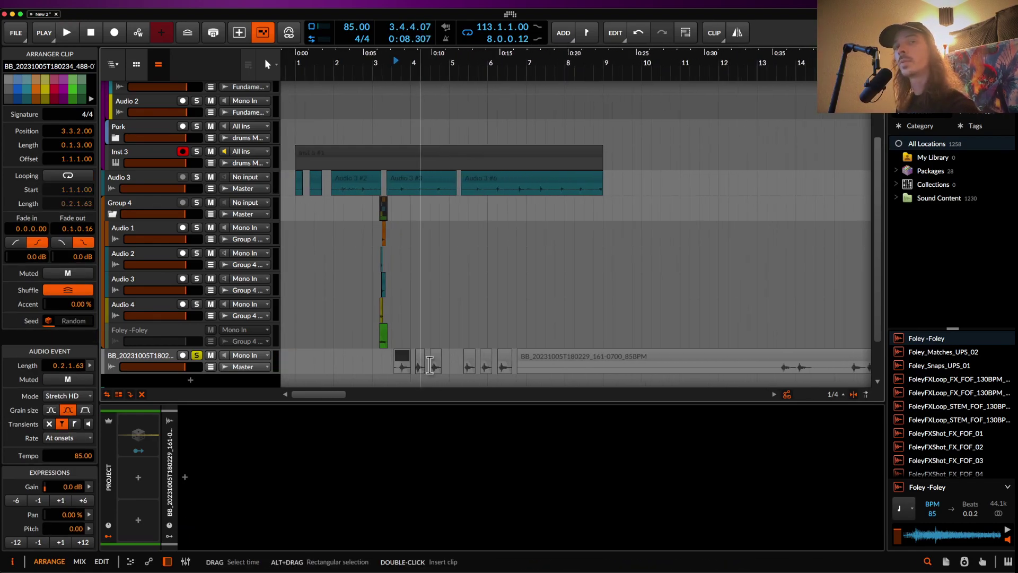
Select the solo recordings track and collapse Group 4 to hide its layer tracks
scroll(428, 365, down, 4)
scroll(449, 358, up, 3)
scroll(448, 353, down, 2)
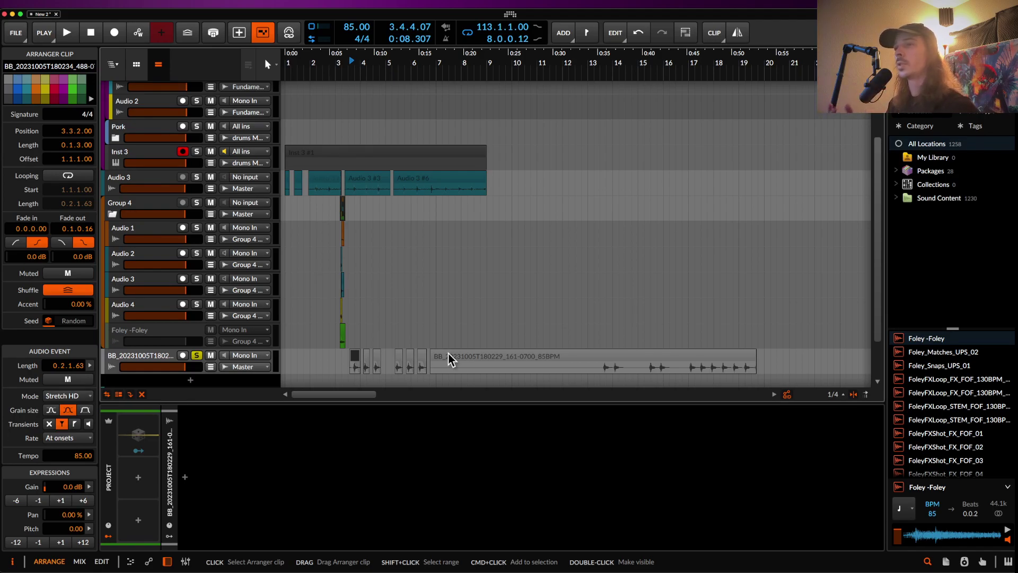
click(139, 360)
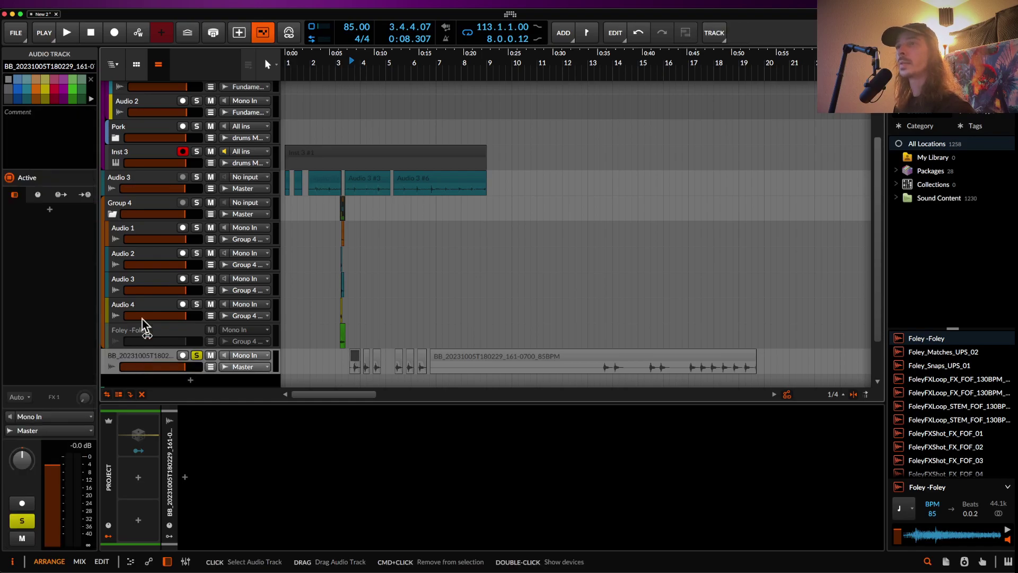
click(113, 213)
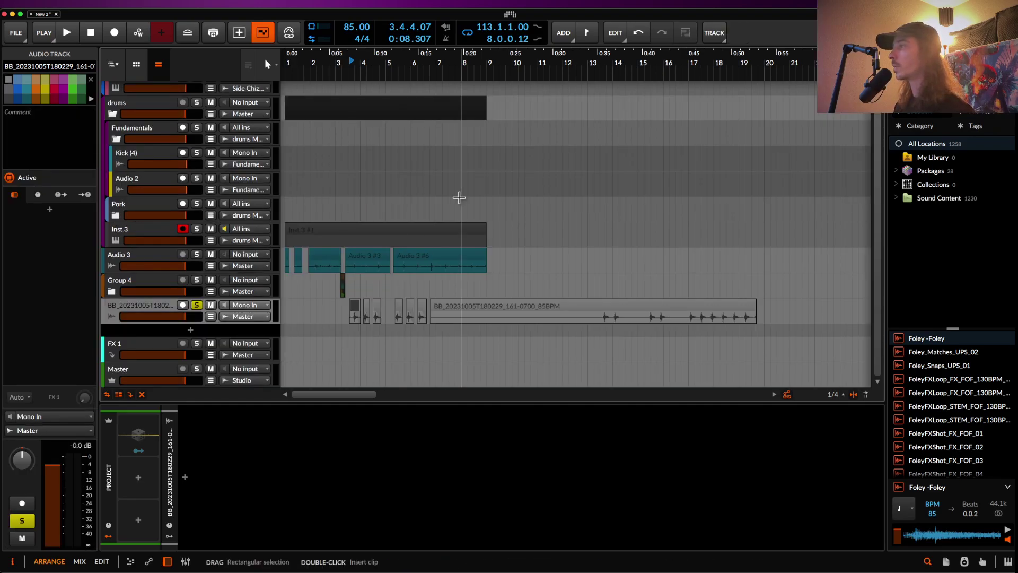